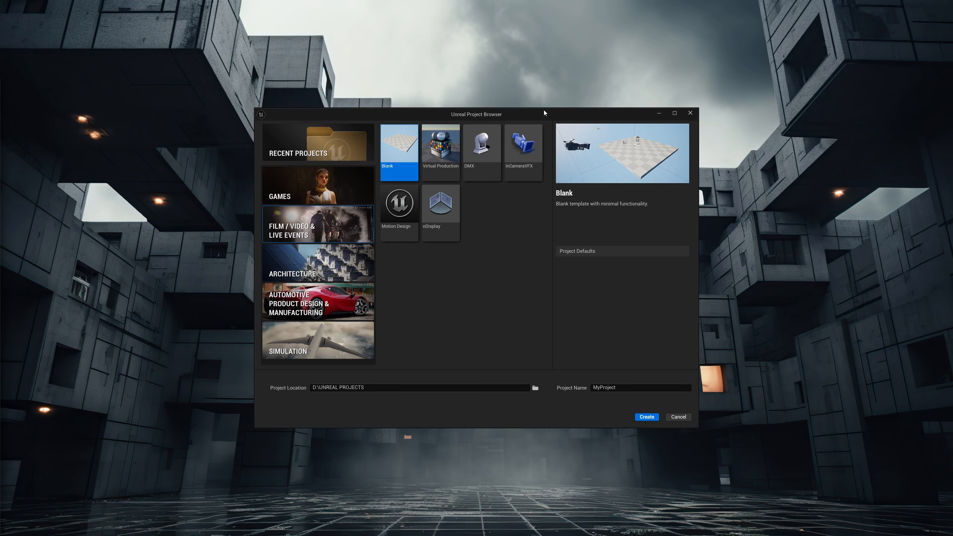
Step: Create a new project named DissolveFX from the Motion Design template in the Film / Video & Live Events category
{"action": "left_click_drag", "start_coordinate": [544, 110], "coordinate": [540, 121]}
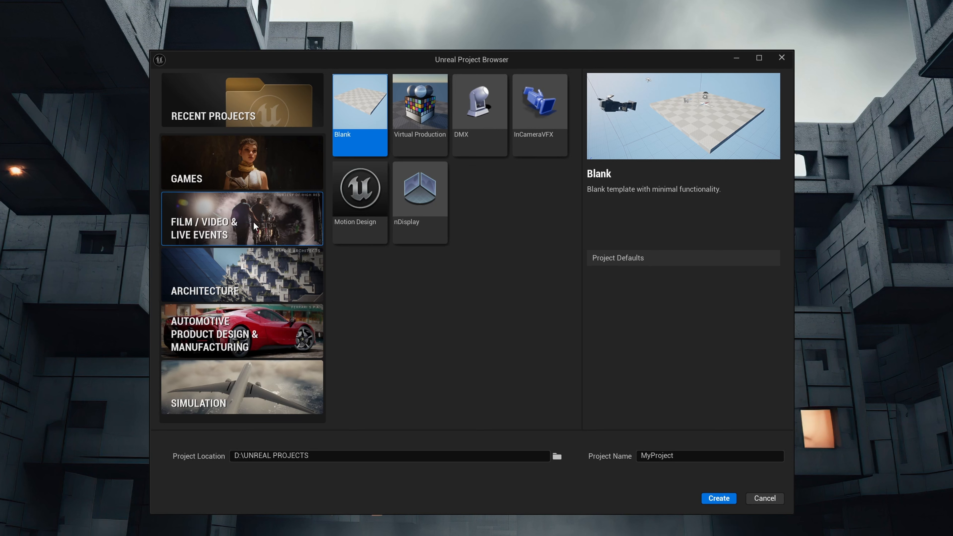
{"action": "left_click", "coordinate": [381, 241]}
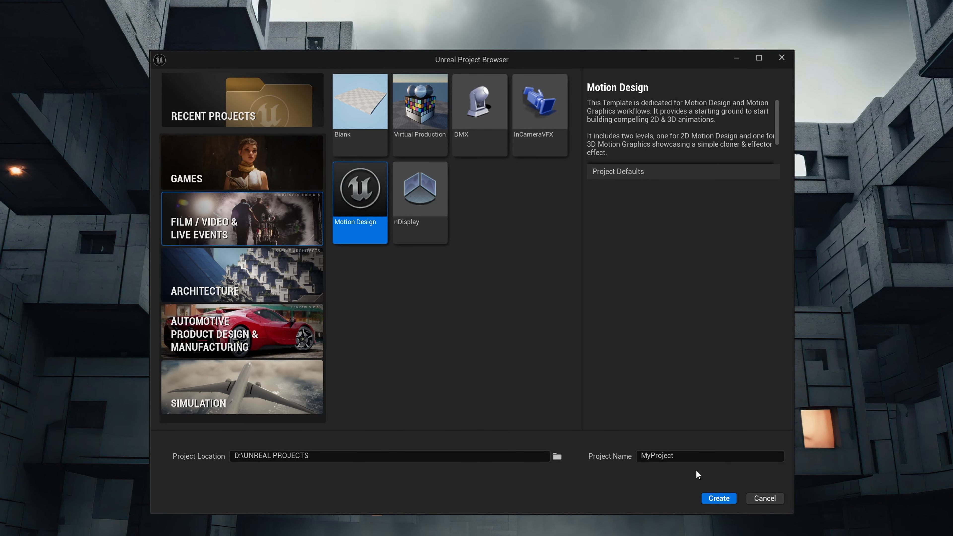
{"action": "type", "text": "DissolveFX"}
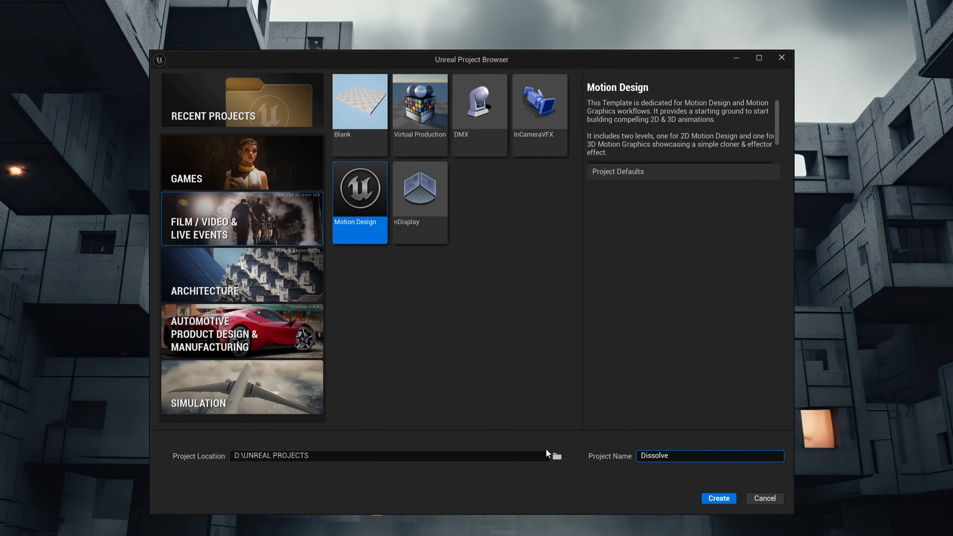
{"action": "left_click", "coordinate": [719, 502]}
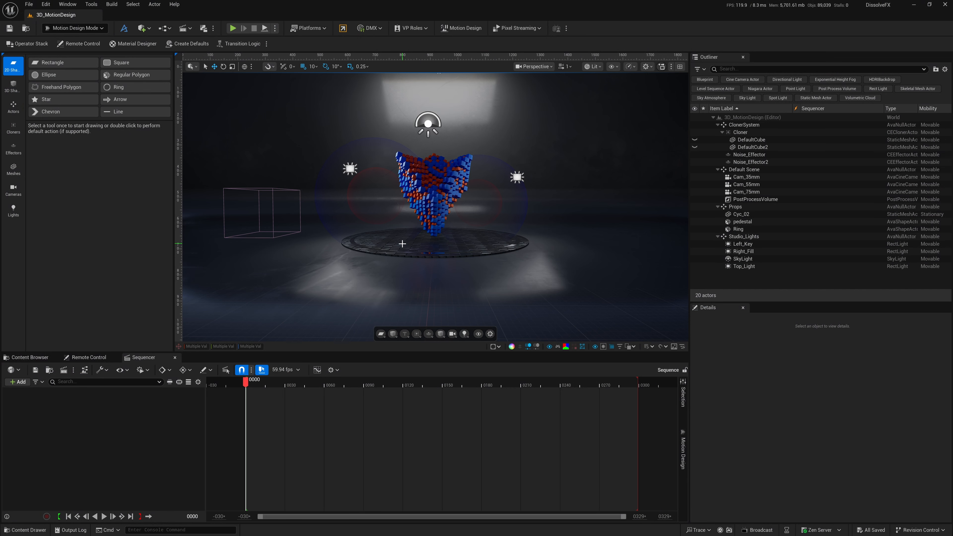
Step: Close the Sequencer, Remote Control and Motion Design panels to clear the workspace
{"action": "left_click", "coordinate": [174, 357]}
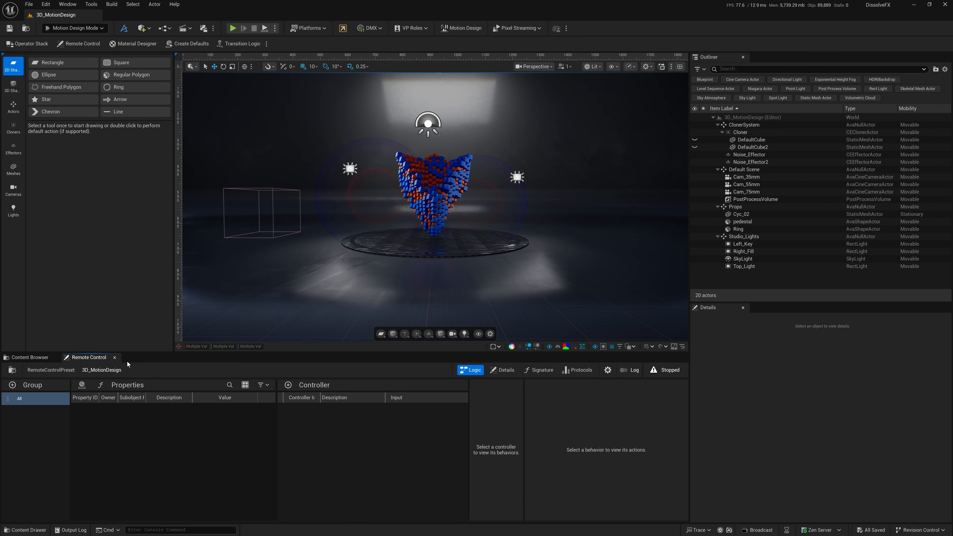
{"action": "left_click", "coordinate": [115, 357]}
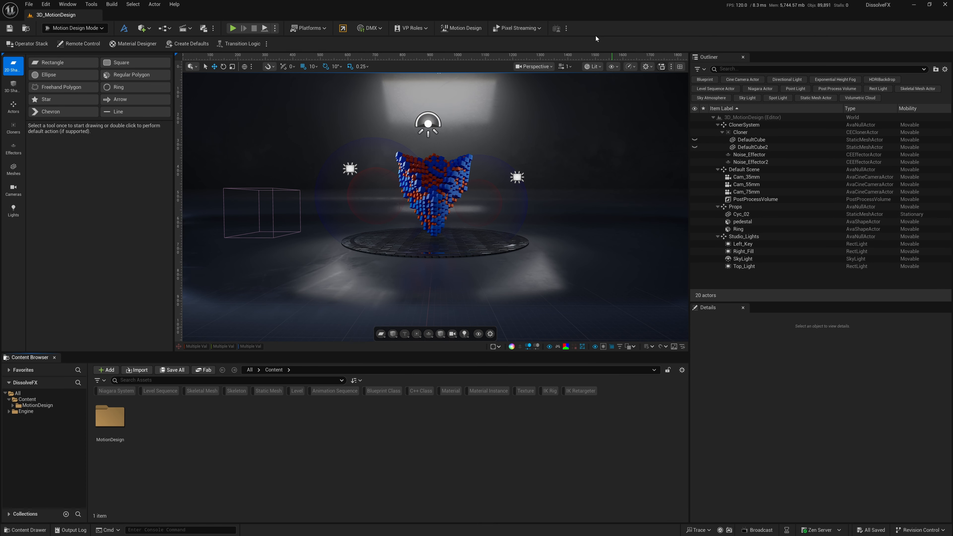
{"action": "left_click", "coordinate": [3, 54]}
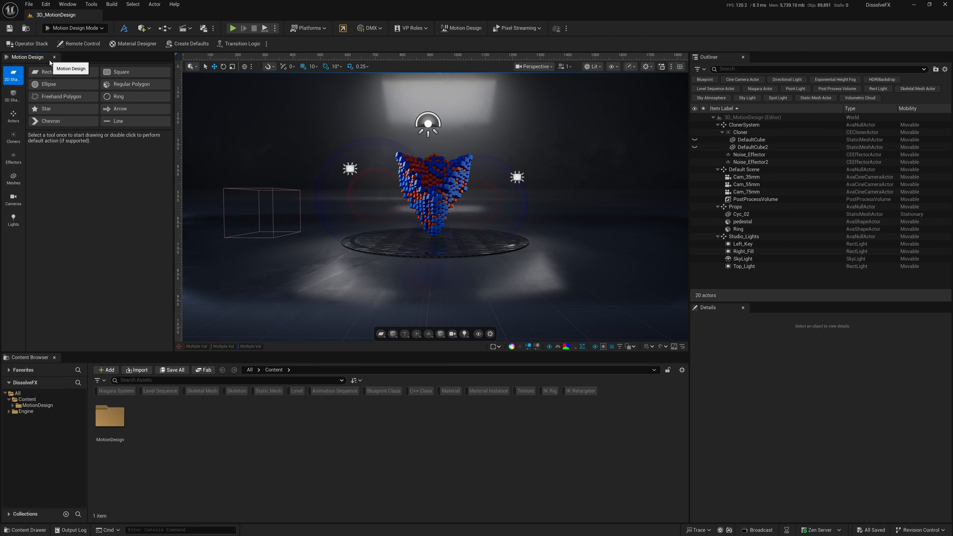
{"action": "left_click", "coordinate": [55, 56]}
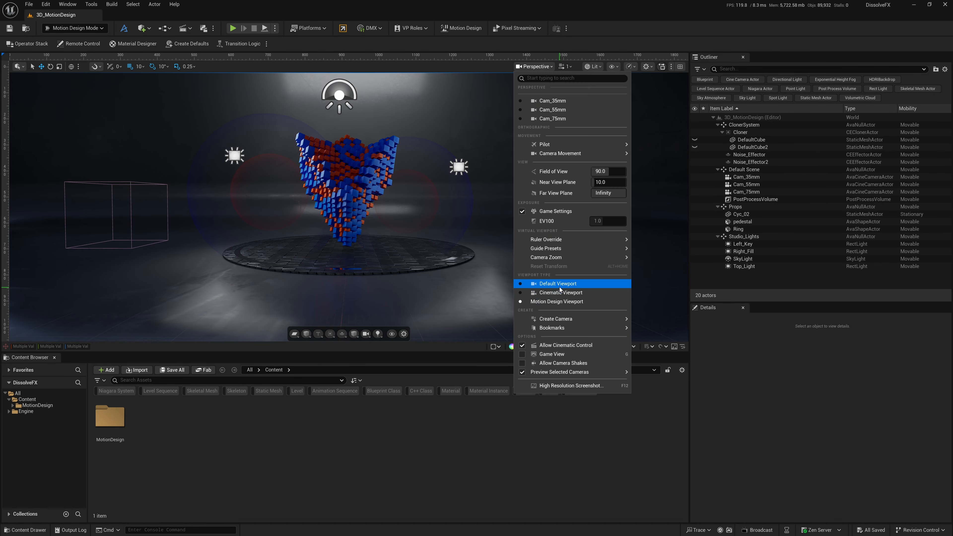
{"action": "left_click", "coordinate": [559, 284]}
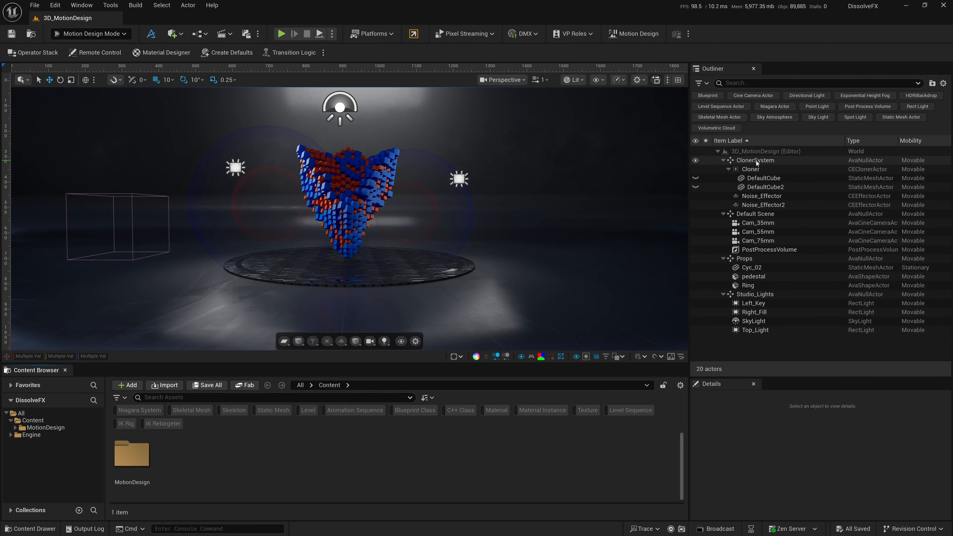
Step: Delete the ClonerSystem group, the pedestal and the Ring from the level
{"action": "left_click", "coordinate": [756, 160]}
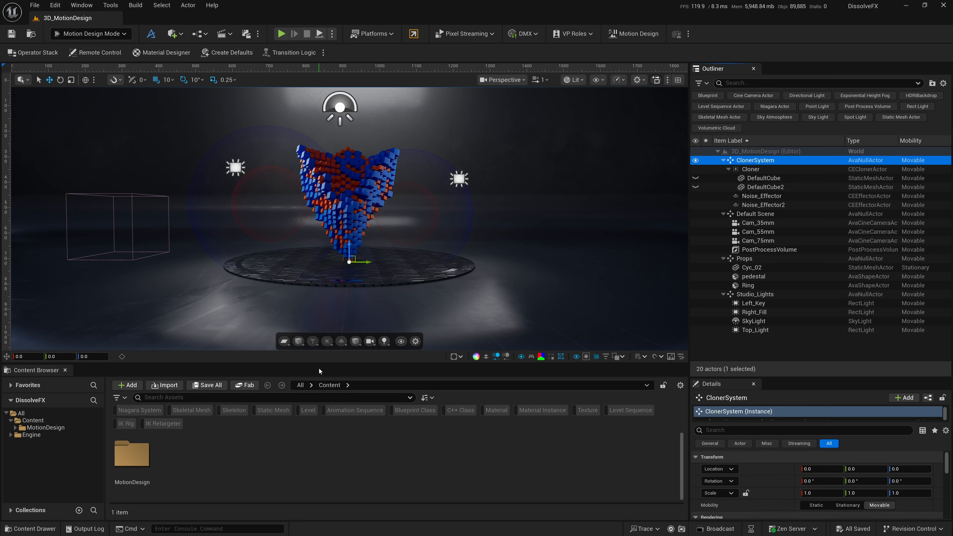
{"action": "key", "text": "Delete"}
{"action": "left_click", "coordinate": [475, 288]}
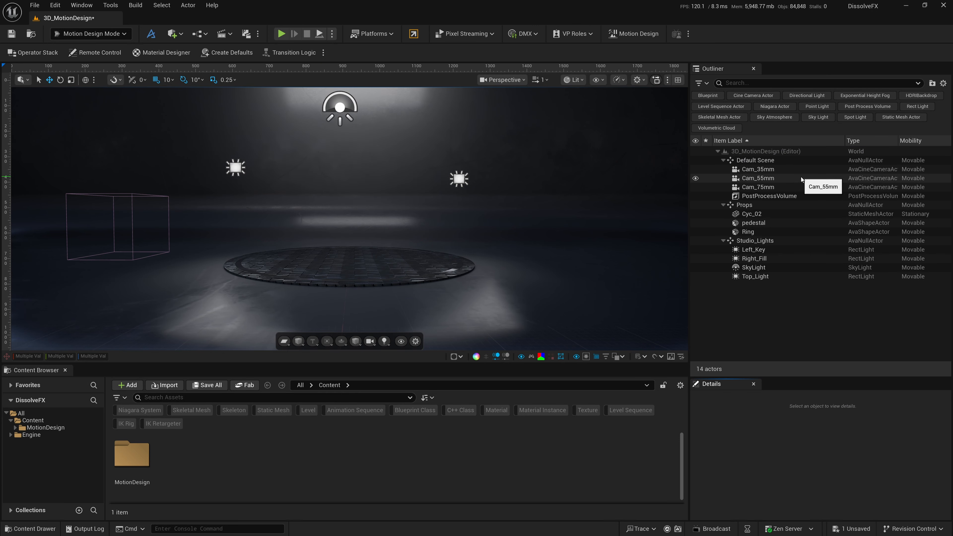
{"action": "left_click", "coordinate": [753, 223]}
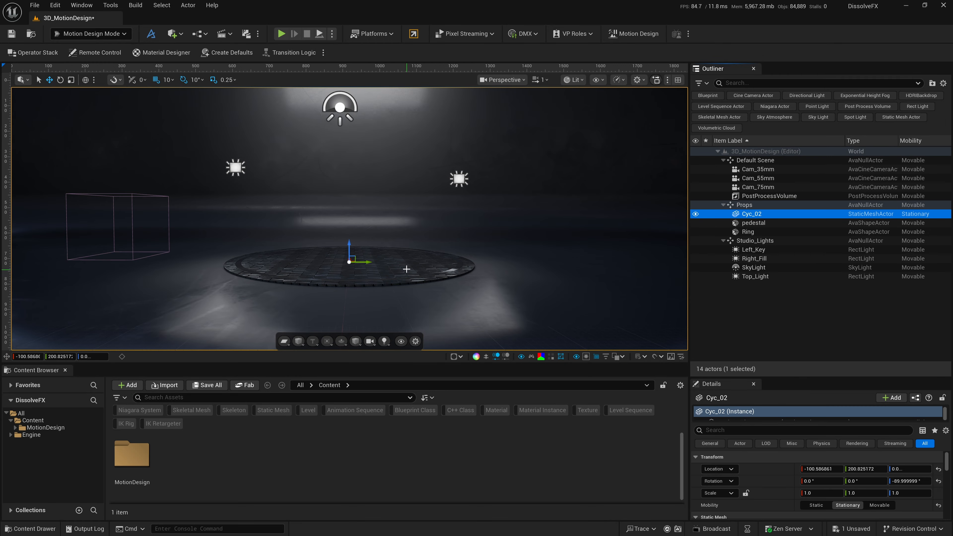
{"action": "key", "text": "Delete"}
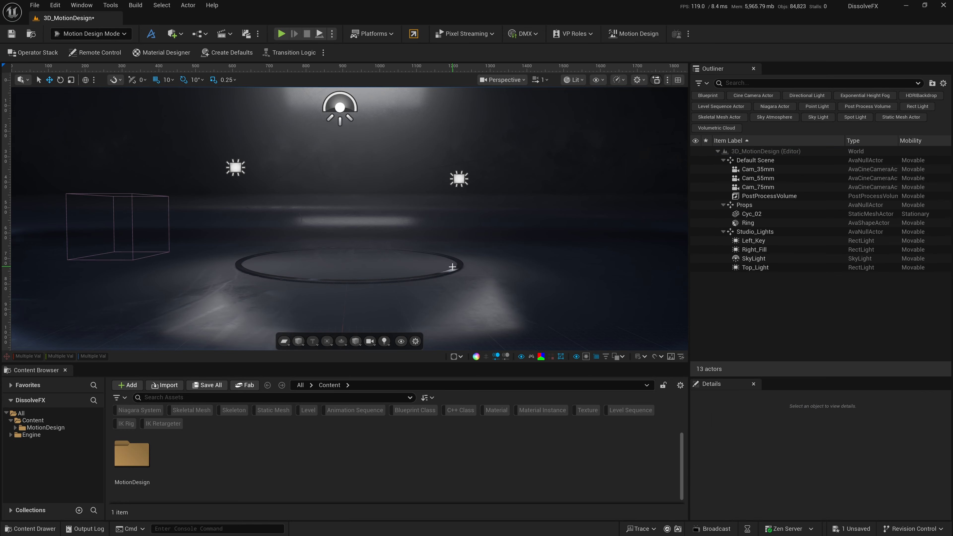
{"action": "left_click", "coordinate": [397, 278]}
{"action": "key", "text": "Delete"}
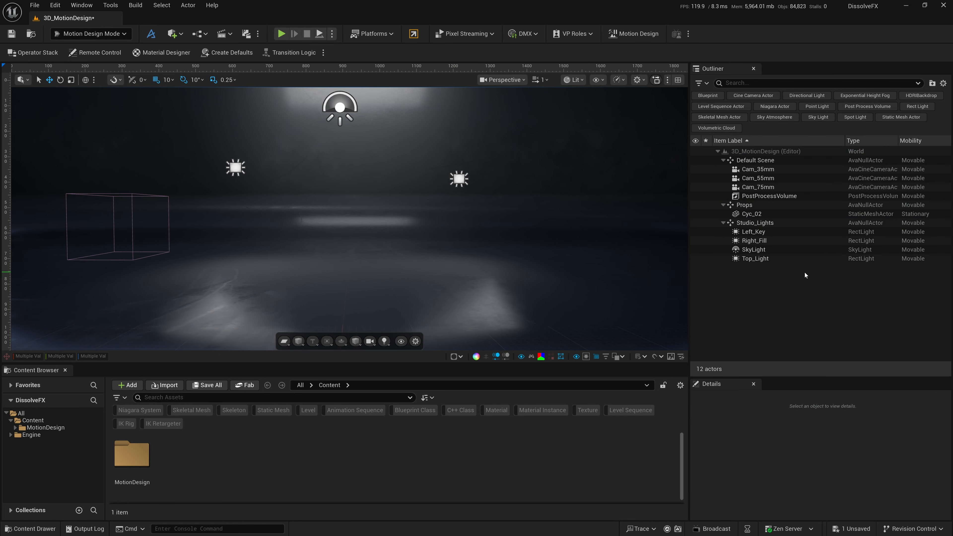
Step: Check the scene cameras and delete Cam_55mm and Cam_75mm, keeping Cam_35mm
{"action": "left_click", "coordinate": [775, 200]}
{"action": "left_click", "coordinate": [759, 187]}
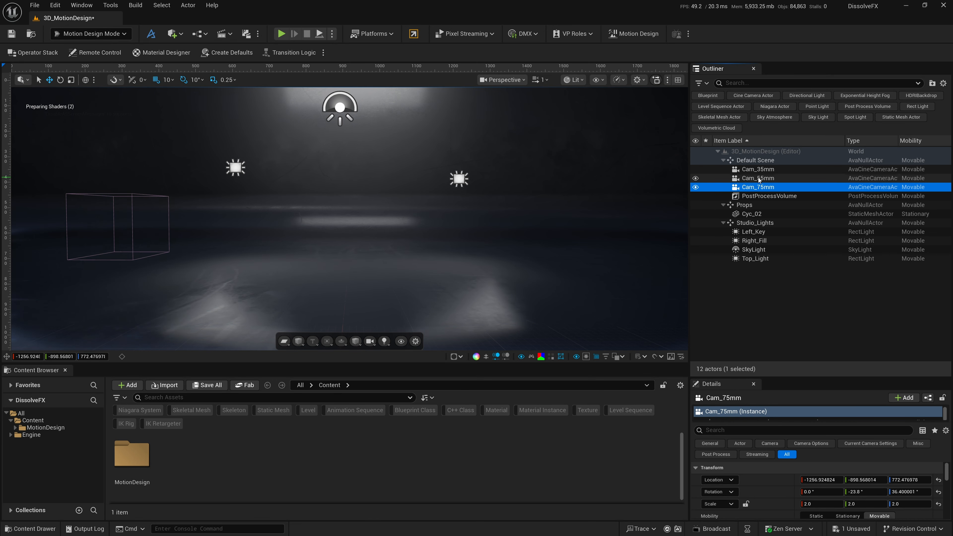
{"action": "left_click", "coordinate": [760, 170]}
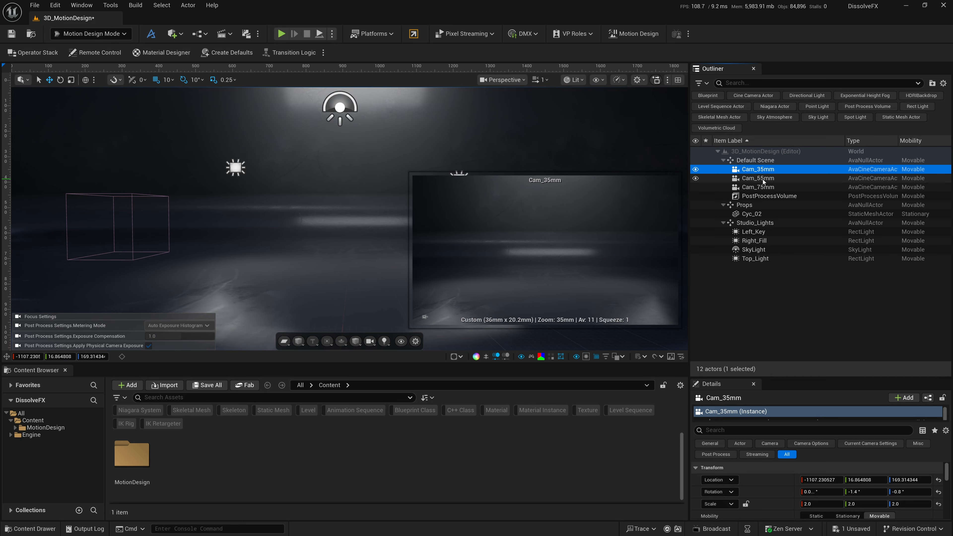
{"action": "left_click", "coordinate": [754, 178]}
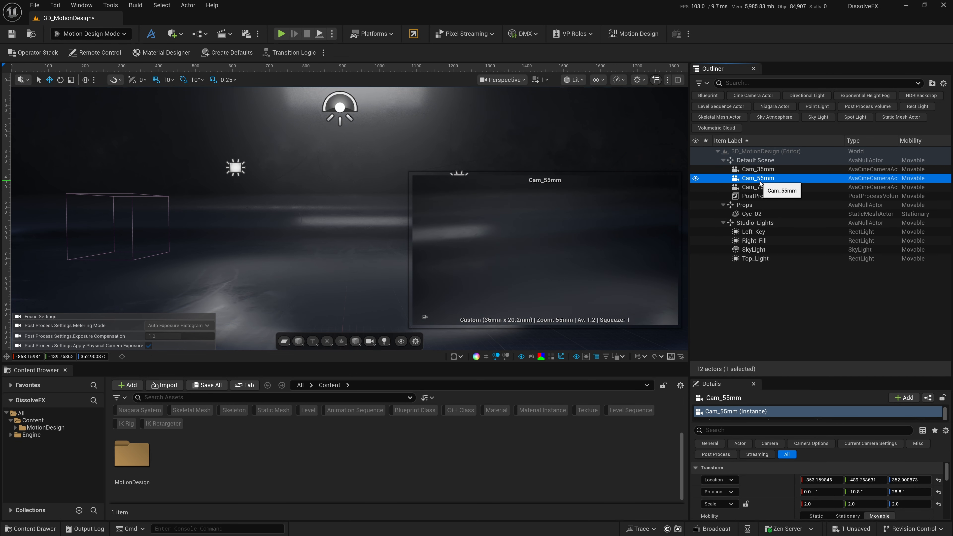
{"action": "key", "text": "Delete"}
{"action": "left_click", "coordinate": [760, 180]}
{"action": "key", "text": "Delete"}
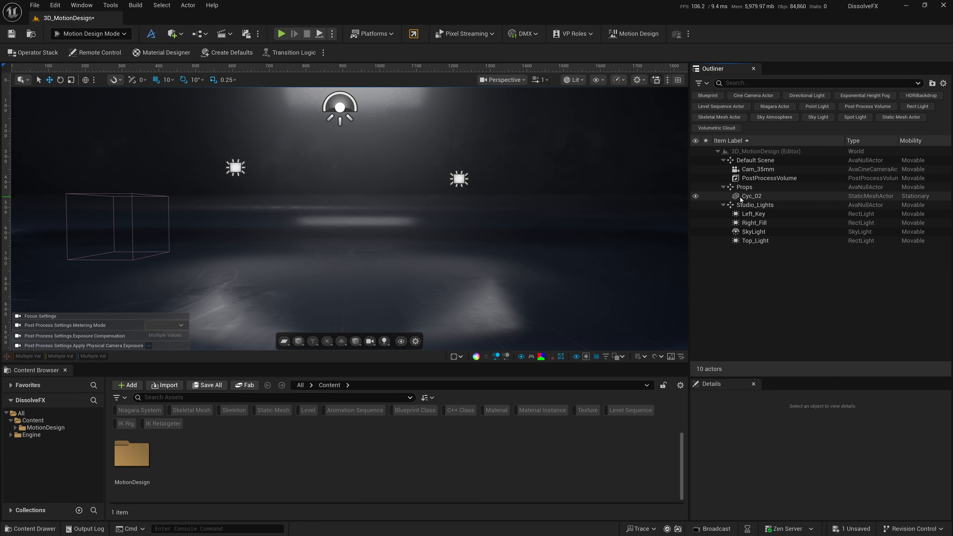
Step: Collapse the Default Scene, Props and Studio_Lights groups and change the viewport type to Default Viewport
{"action": "left_click", "coordinate": [722, 205]}
{"action": "left_click", "coordinate": [723, 187]}
{"action": "left_click", "coordinate": [722, 160]}
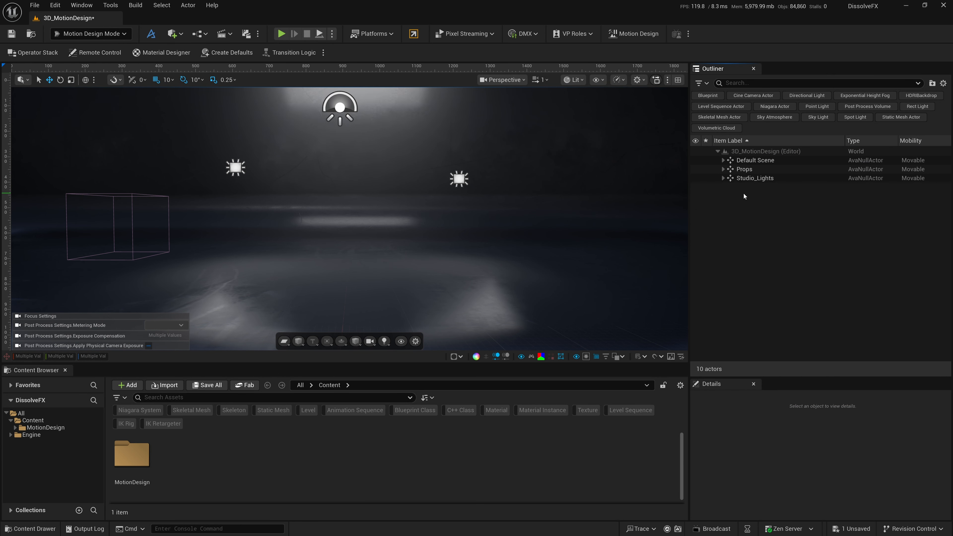
{"action": "left_click", "coordinate": [479, 83]}
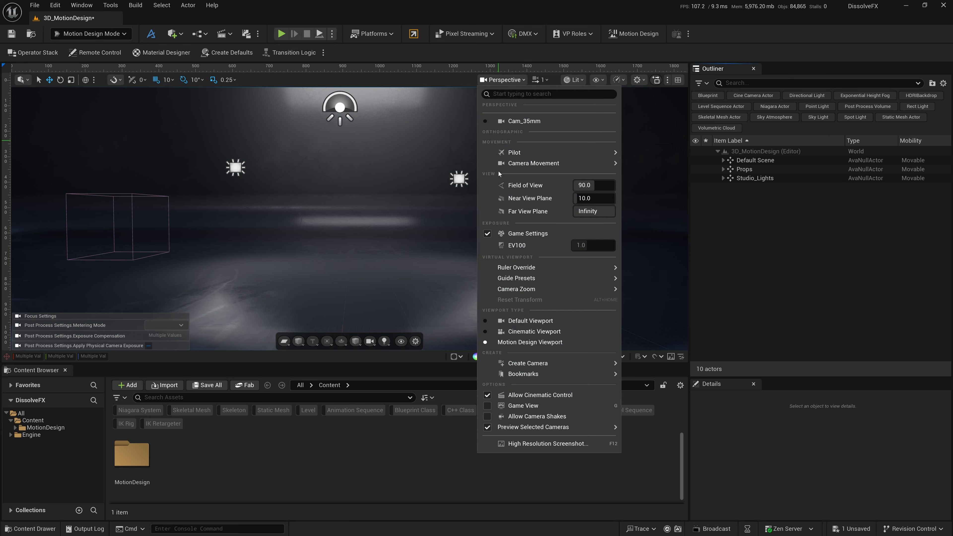
{"action": "left_click", "coordinate": [521, 320]}
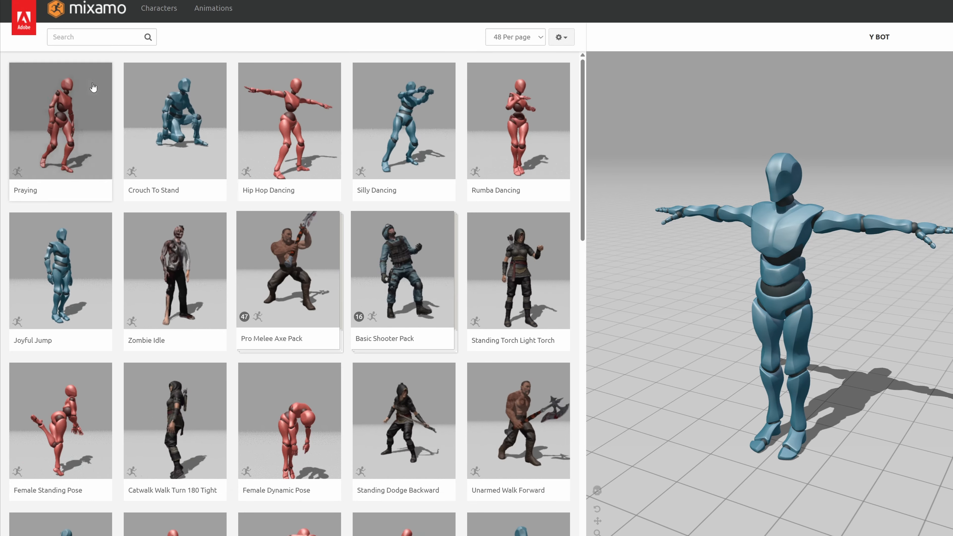
Step: Switch to Mixamo, search the characters for "y bot" and choose the Y Bot character
{"action": "left_click", "coordinate": [87, 37]}
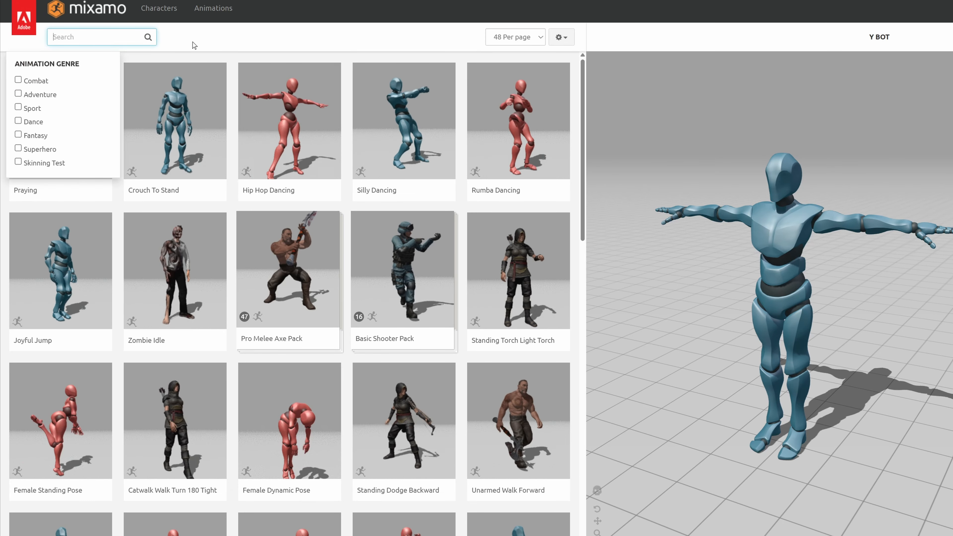
{"action": "left_click", "coordinate": [154, 12]}
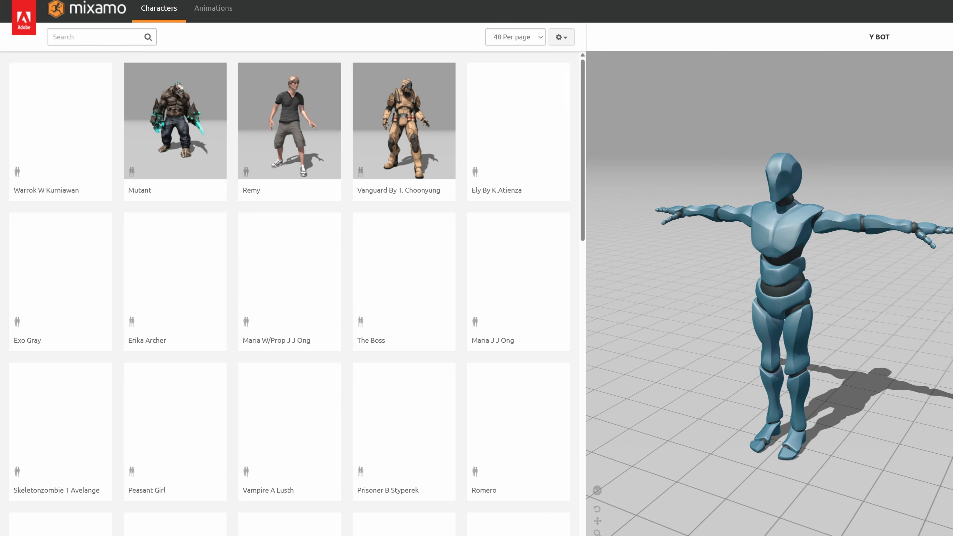
{"action": "type", "text": "y bot"}
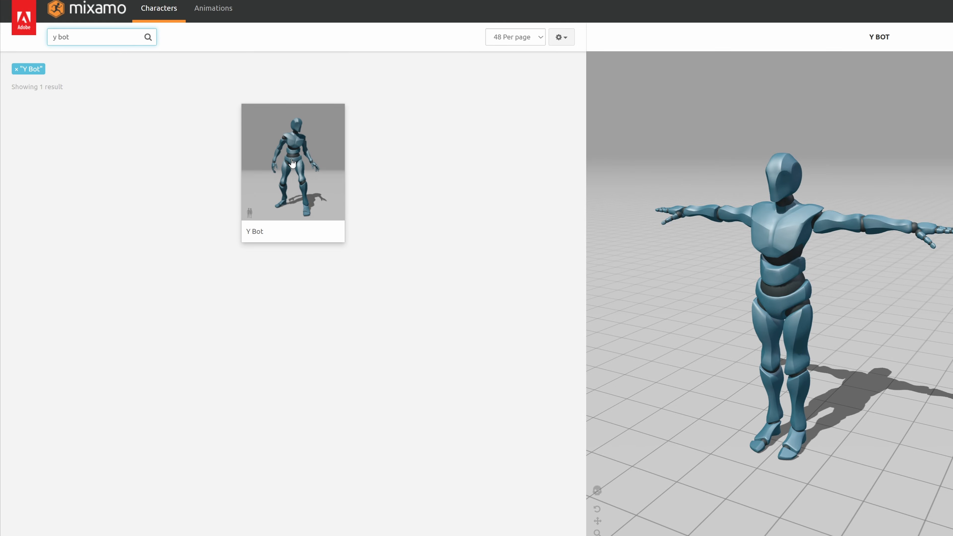
{"action": "left_click", "coordinate": [339, 212]}
Step: Search the Mixamo animations for "hip hop" and apply a blue-figure Hip Hop Dancing animation to Y Bot
{"action": "left_click", "coordinate": [213, 8]}
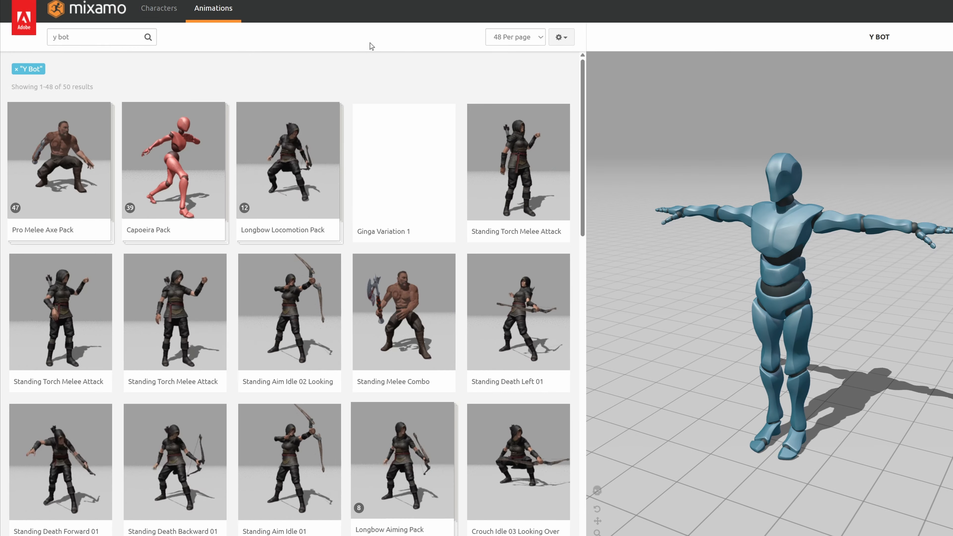
{"action": "left_click", "coordinate": [84, 37]}
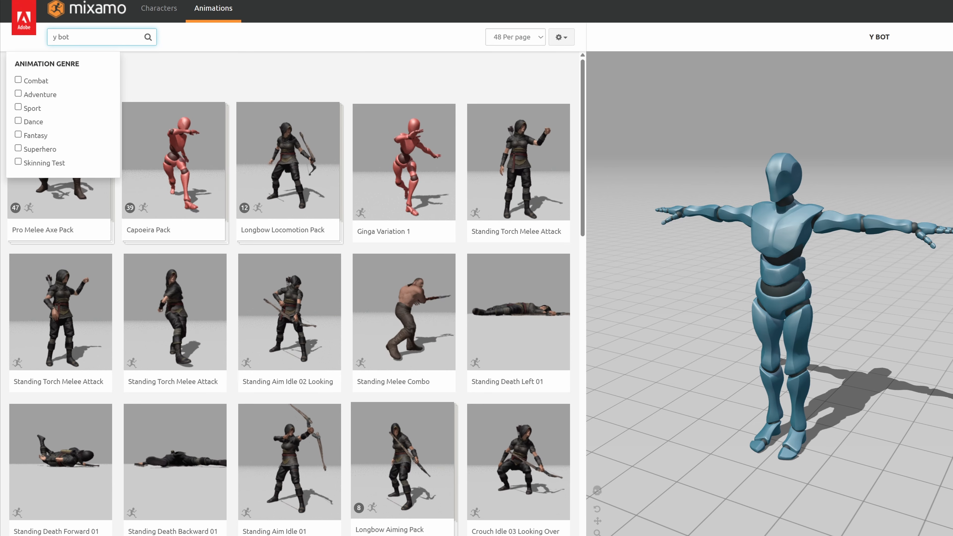
{"action": "key", "text": "ctrl+a"}
{"action": "type", "text": "hip ho"}
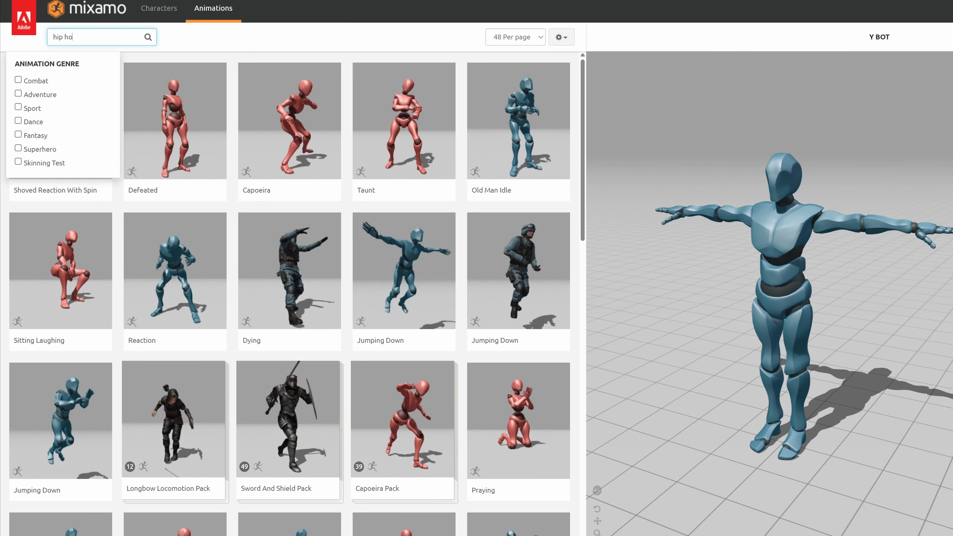
{"action": "type", "text": "p"}
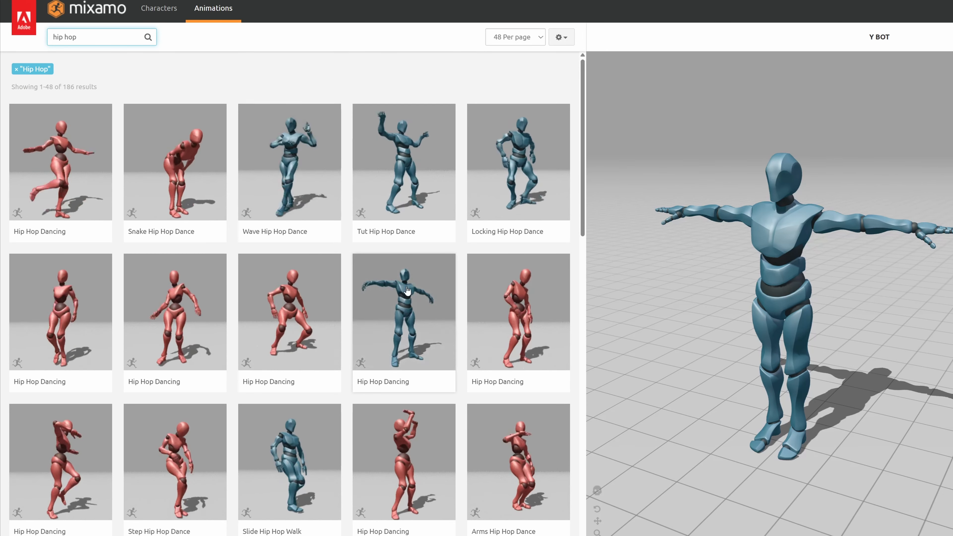
{"action": "left_click", "coordinate": [407, 290]}
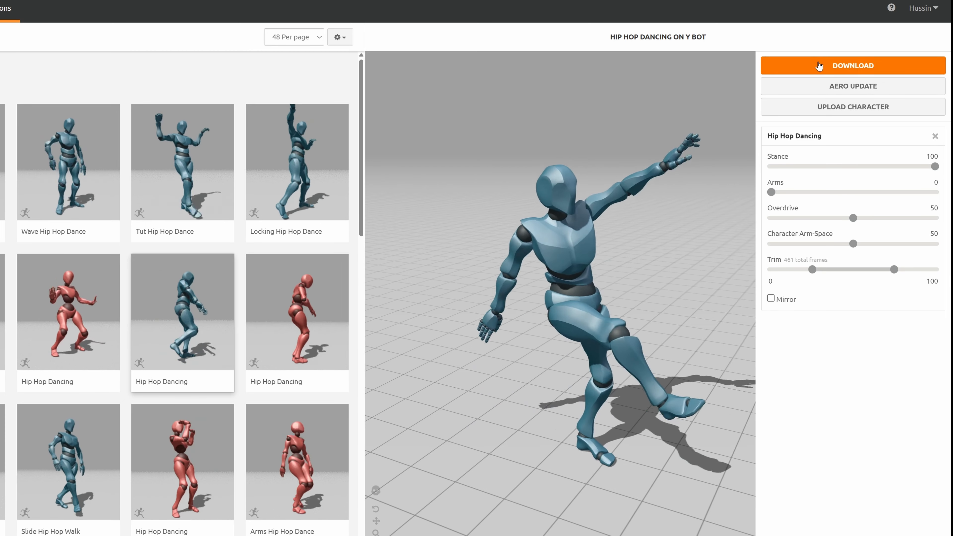
Step: Download the animation as FBX Binary with skin, 30 frames per second and no keyframe reduction, into the DissolveFX_Tut desktop folder
{"action": "left_click", "coordinate": [852, 66]}
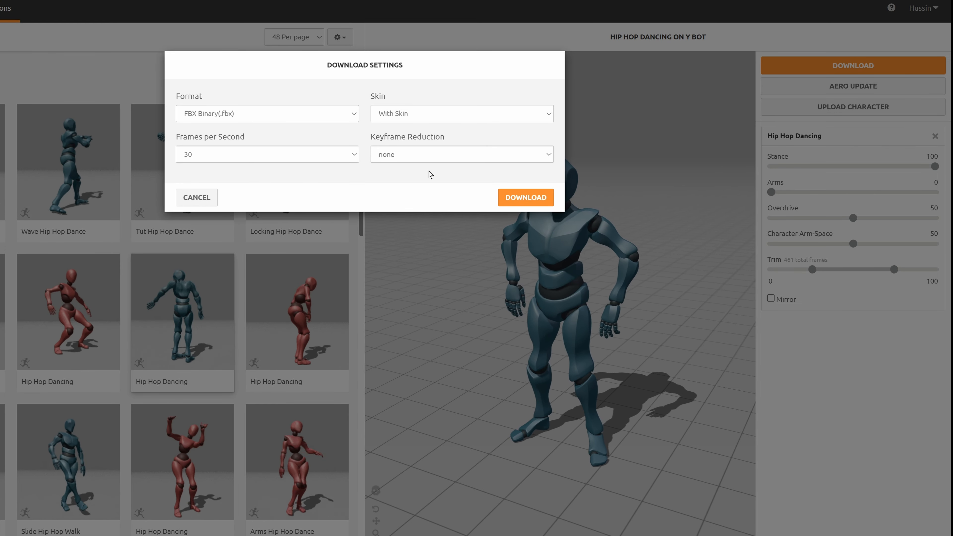
{"action": "left_click", "coordinate": [525, 197]}
{"action": "key", "text": "Return"}
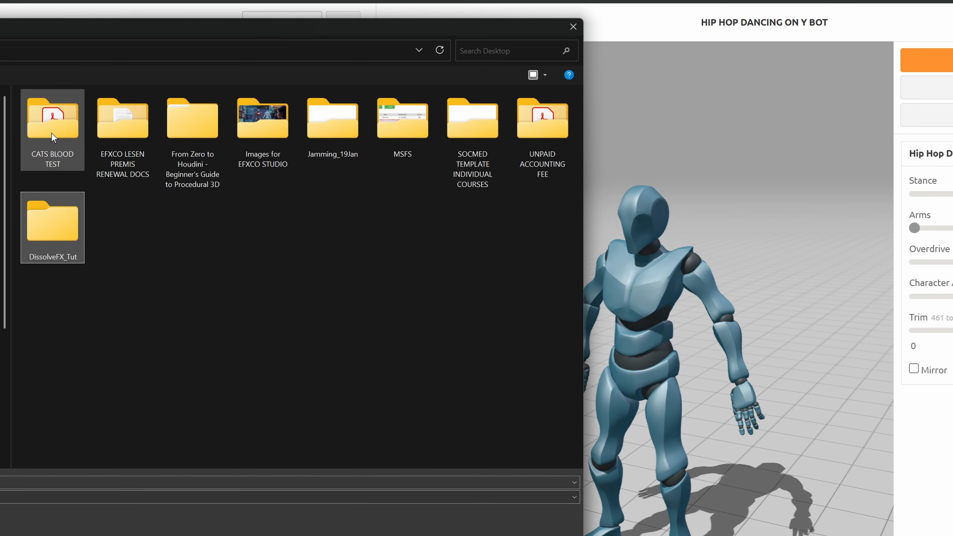
{"action": "double_click", "coordinate": [60, 229]}
{"action": "left_click", "coordinate": [523, 443]}
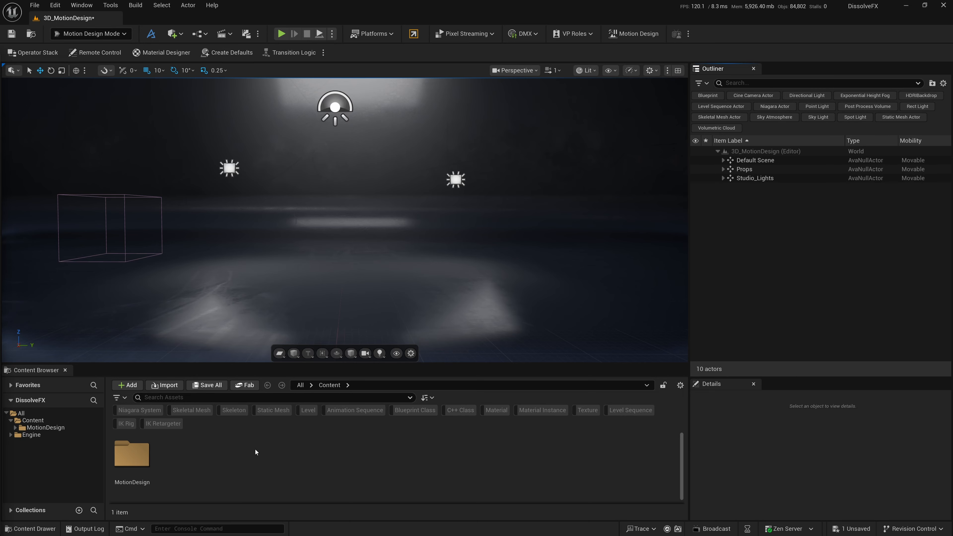
Step: Switch back to Unreal Editor, create a folder named Mixamo inside Content and open it
{"action": "right_click", "coordinate": [211, 450]}
{"action": "key", "text": "Escape"}
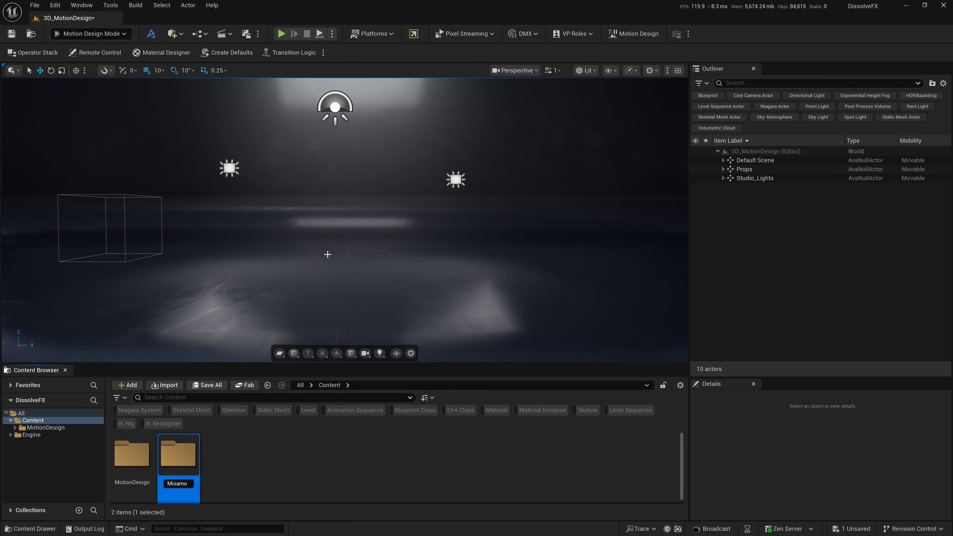
{"action": "key", "text": "Return"}
{"action": "key", "text": "Return"}
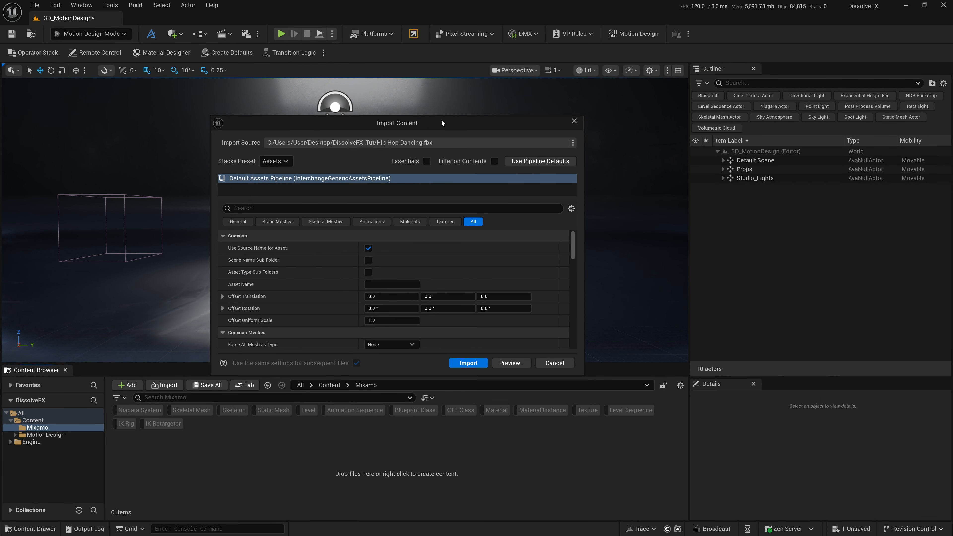
Step: Import Hip Hop Dancing.fbx into the Mixamo folder using the pipeline defaults, after reviewing the static and skeletal mesh import settings
{"action": "left_click", "coordinate": [544, 163]}
{"action": "left_click_drag", "start_coordinate": [372, 490], "coordinate": [372, 490]}
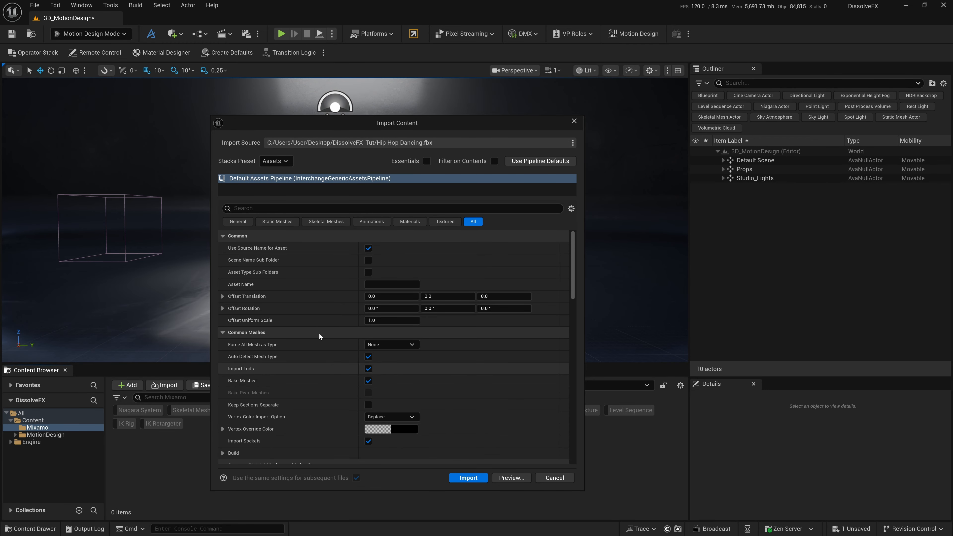
{"action": "left_click", "coordinate": [278, 222]}
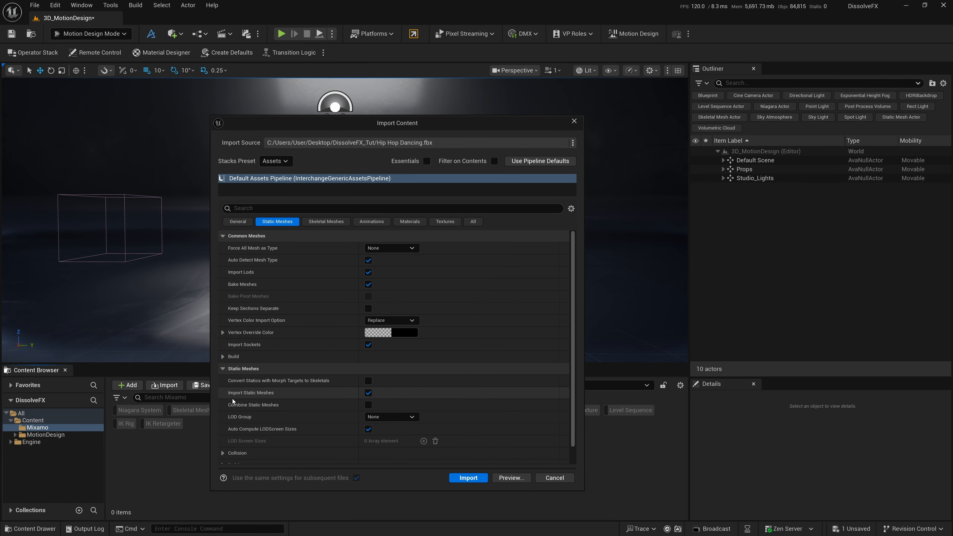
{"action": "left_click", "coordinate": [318, 222]}
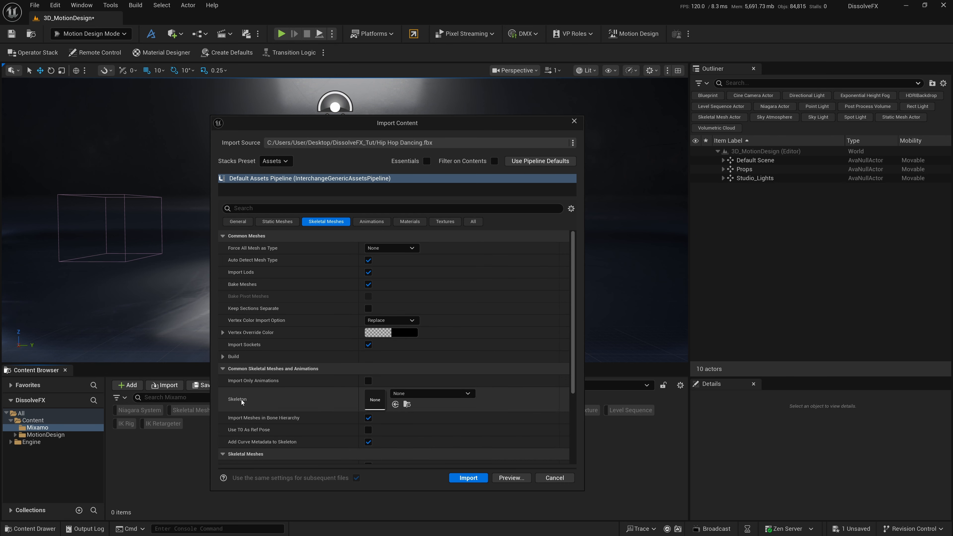
{"action": "scroll", "coordinate": [242, 398], "scroll_direction": "down", "scroll_amount": 3}
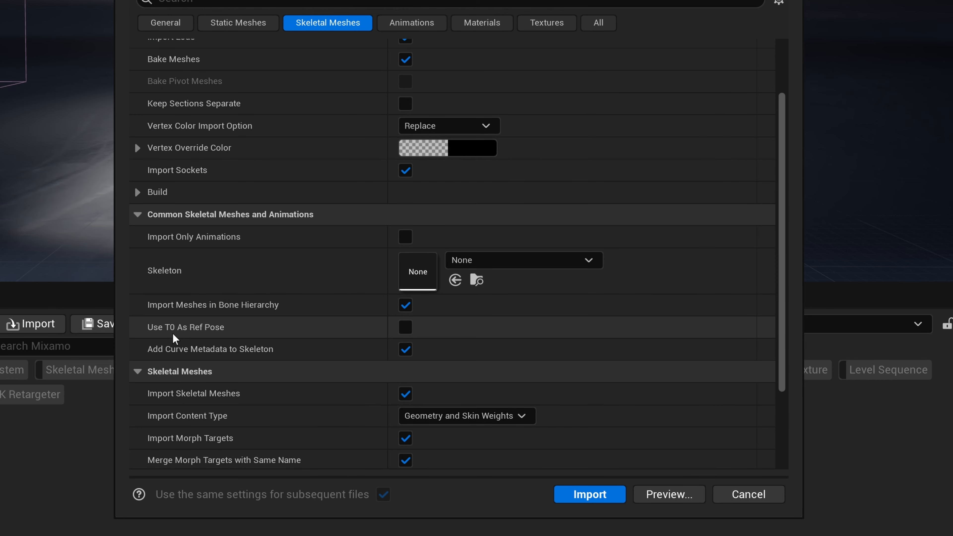
{"action": "left_click", "coordinate": [609, 500]}
{"action": "left_click_drag", "start_coordinate": [446, 304], "coordinate": [446, 303]}
{"action": "left_click", "coordinate": [413, 417]}
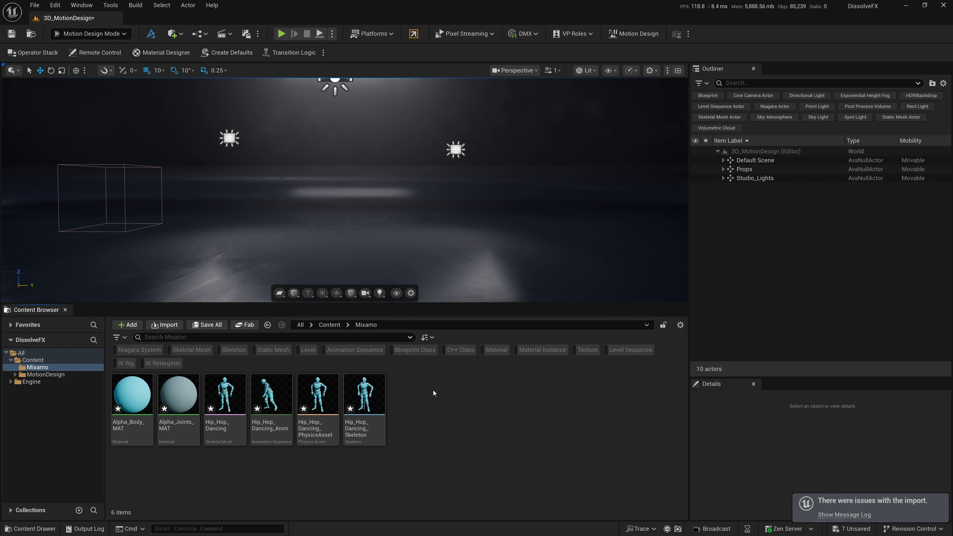
Step: Look through the imported Hip Hop Dancing assets and save them all together with the 3D_MotionDesign level
{"action": "left_click", "coordinate": [170, 400]}
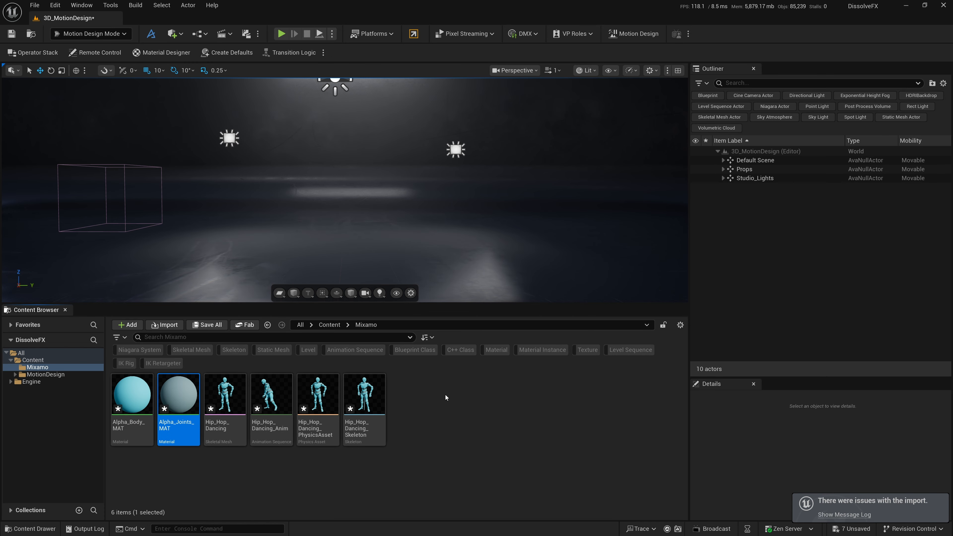
{"action": "left_click", "coordinate": [225, 404]}
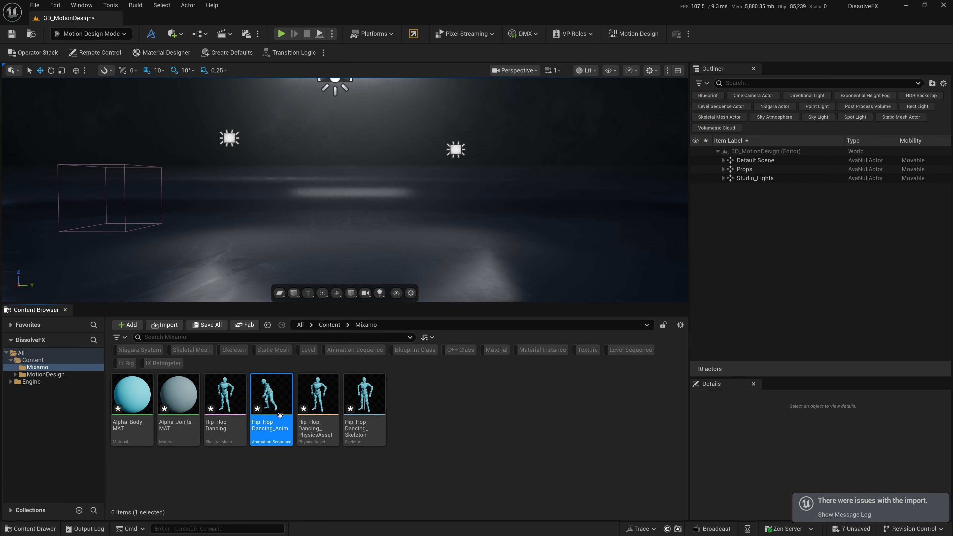
{"action": "left_click", "coordinate": [318, 398]}
{"action": "left_click", "coordinate": [371, 407]}
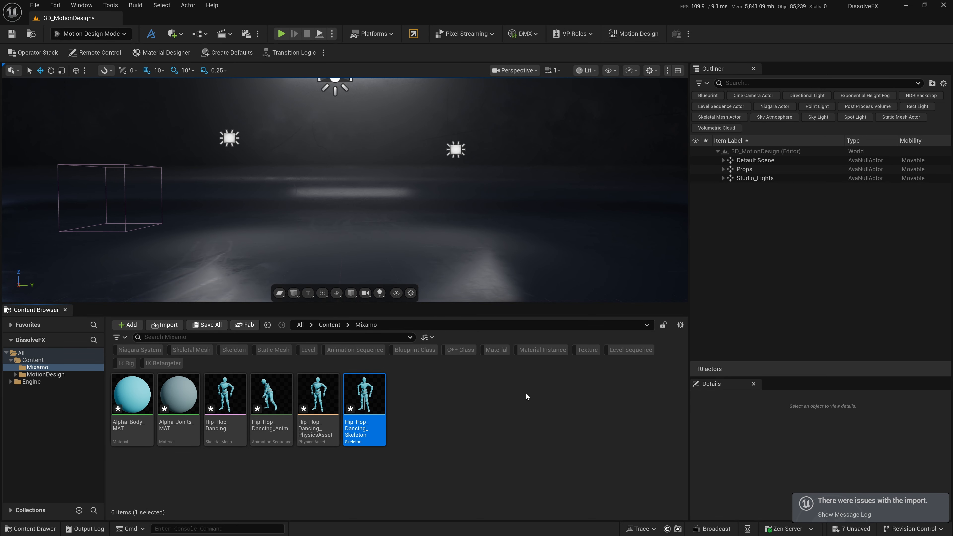
{"action": "left_click", "coordinate": [208, 325]}
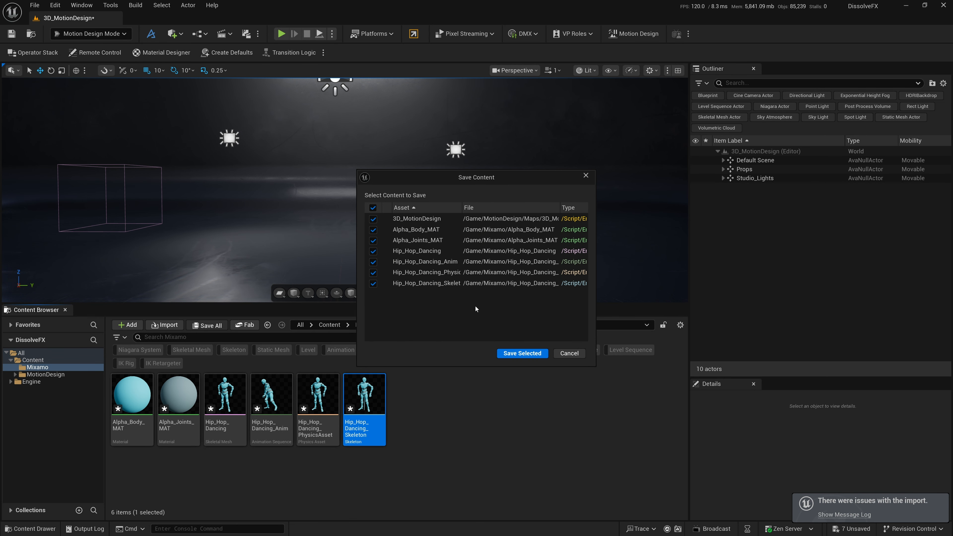
{"action": "left_click", "coordinate": [520, 349]}
Step: Place the Hip_Hop_Dancing skeletal mesh in the level and reset its location to the origin
{"action": "left_click", "coordinate": [225, 394]}
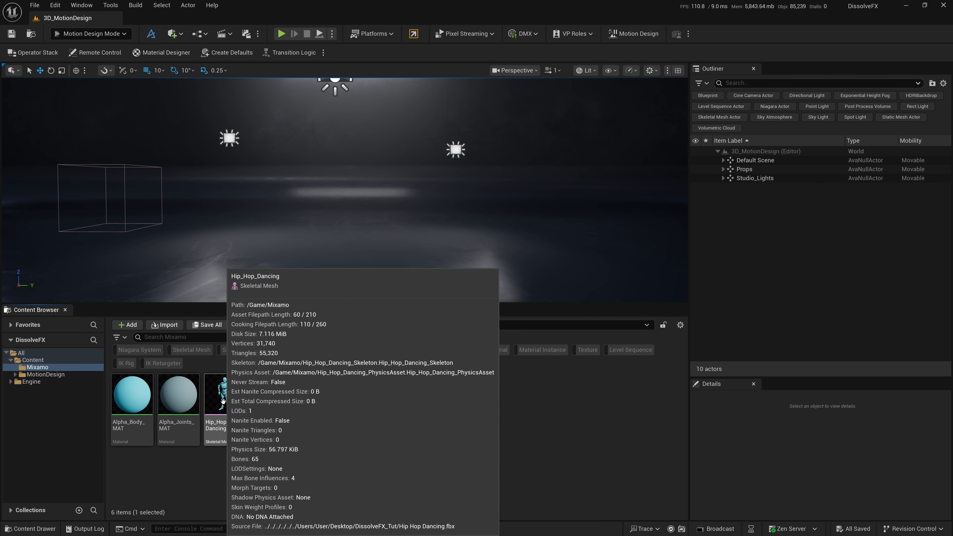
{"action": "left_click_drag", "start_coordinate": [225, 394], "coordinate": [328, 251]}
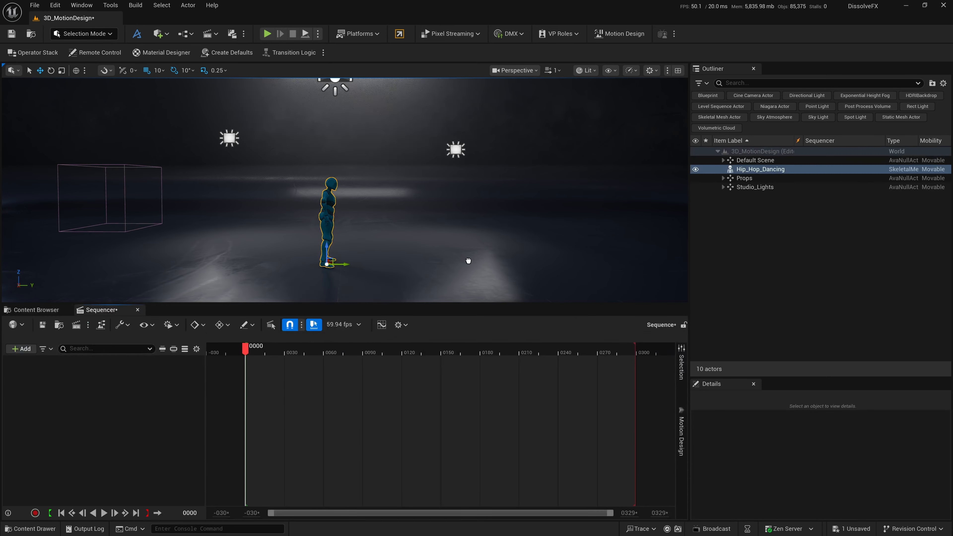
{"action": "left_click_drag", "start_coordinate": [773, 376], "coordinate": [773, 228]}
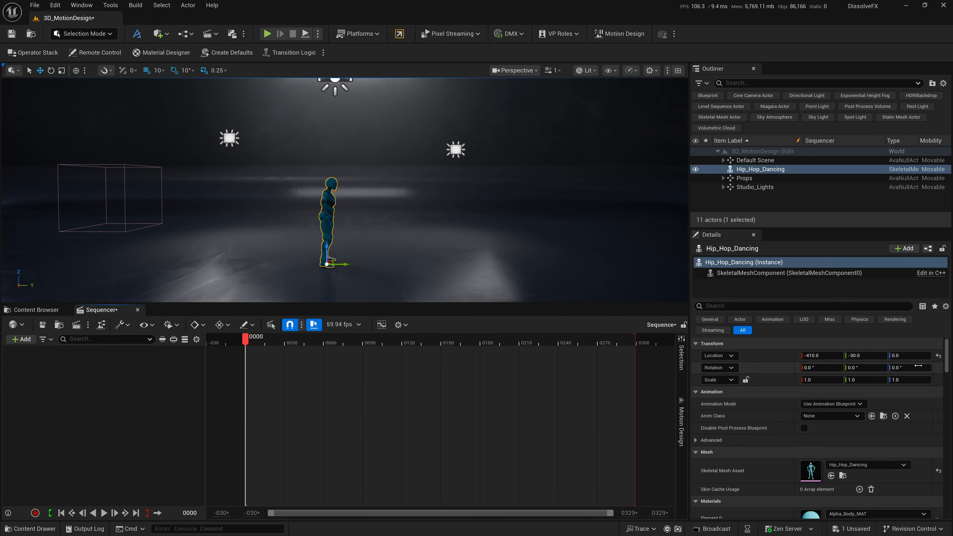
{"action": "left_click", "coordinate": [938, 356]}
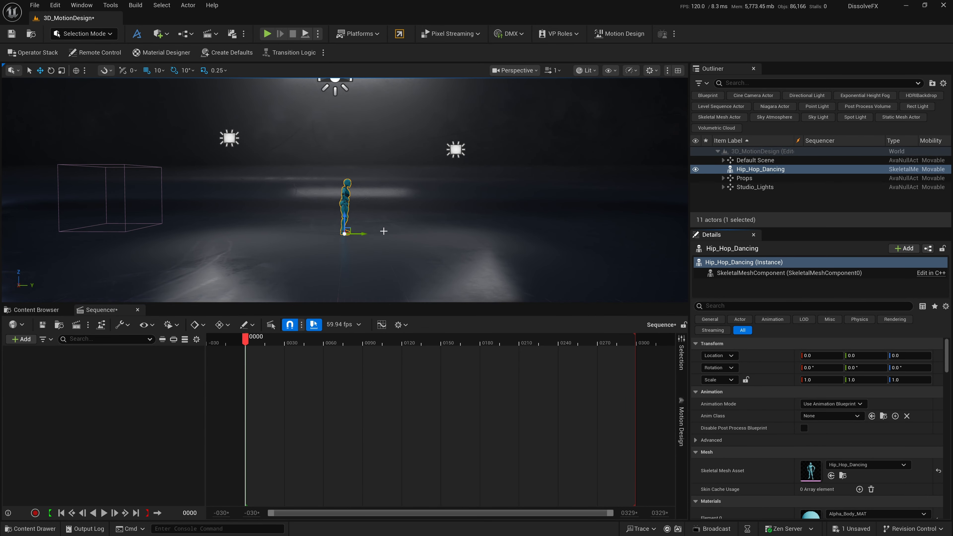
Step: Rotate the dancer to face the camera, setting its yaw to exactly 90°
{"action": "key", "text": "f"}
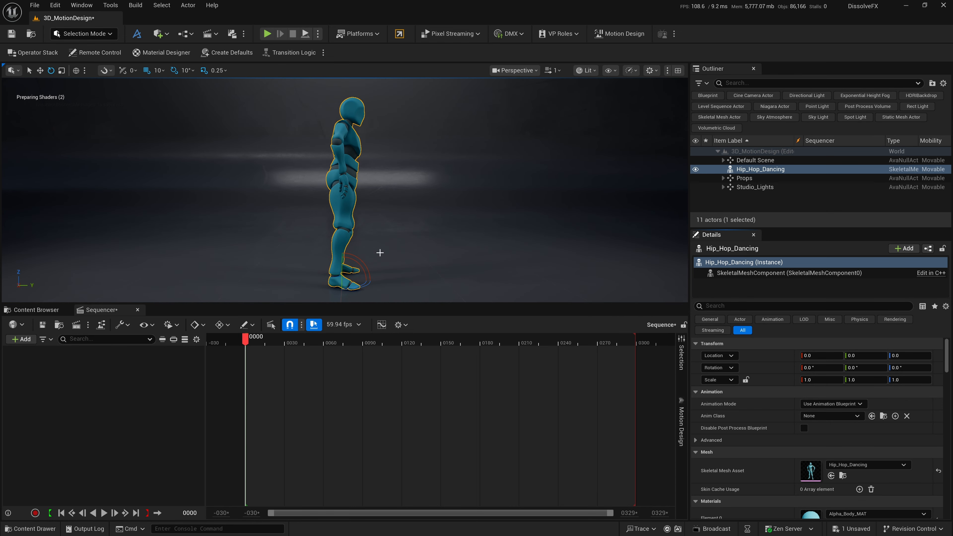
{"action": "left_click_drag", "start_coordinate": [403, 281], "coordinate": [468, 281]}
{"action": "left_click", "coordinate": [898, 368]}
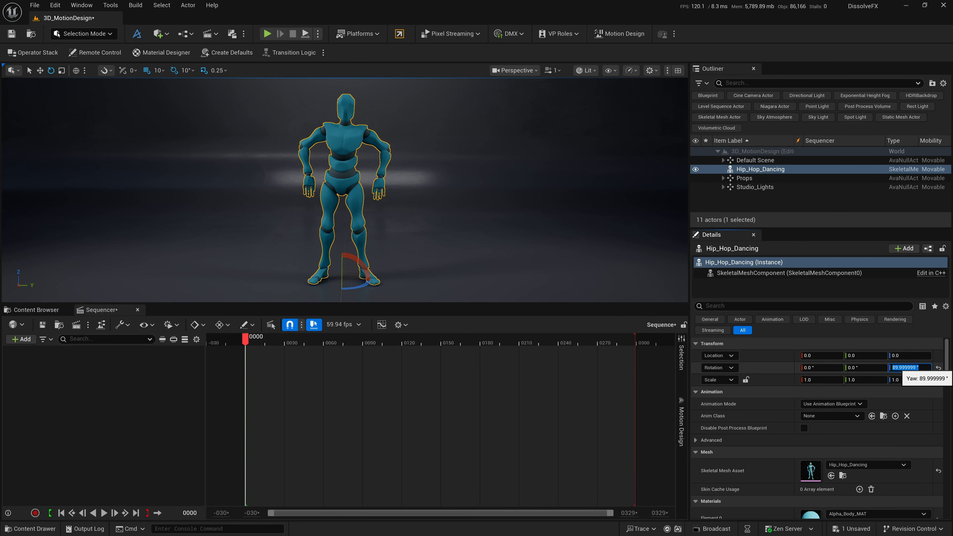
{"action": "type", "text": "90"}
{"action": "key", "text": "Return"}
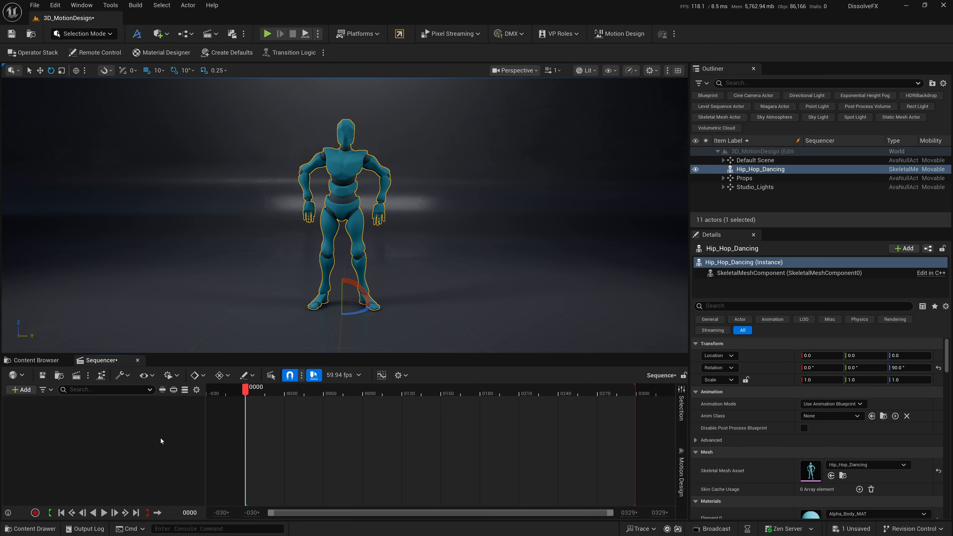
Step: Add the Hip_Hop_Dancing actor to the level sequence and assign Hip_Hop_Dancing_Anim to its animation track
{"action": "left_click", "coordinate": [201, 297]}
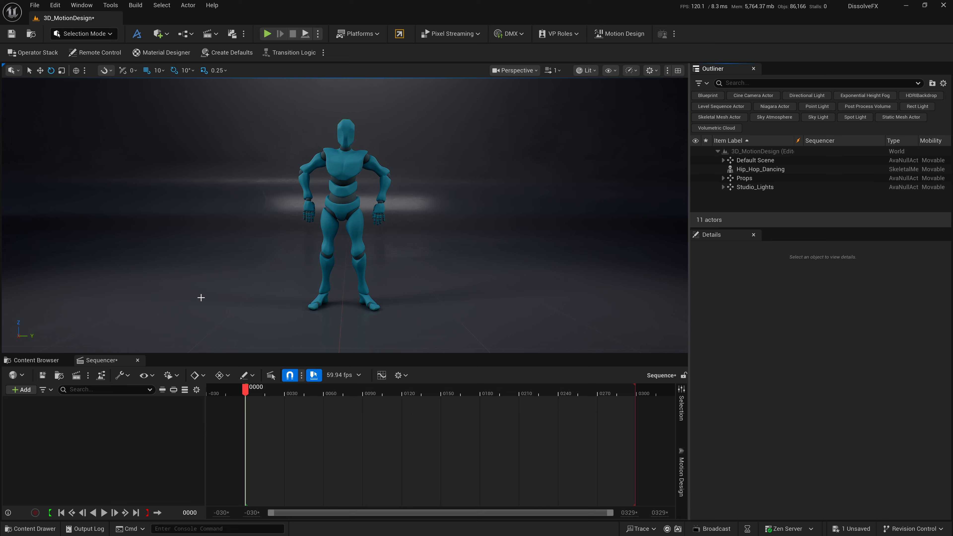
{"action": "left_click", "coordinate": [343, 172]}
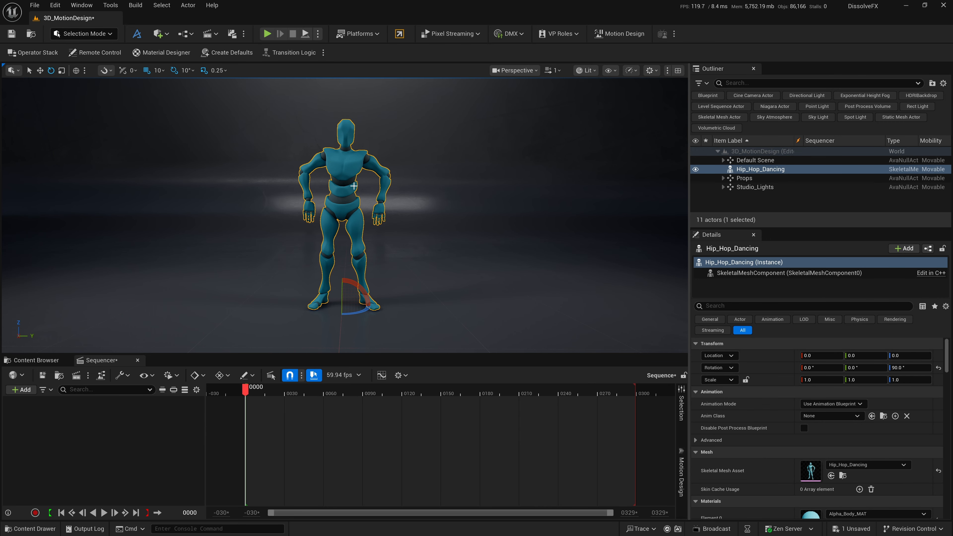
{"action": "key", "text": "s"}
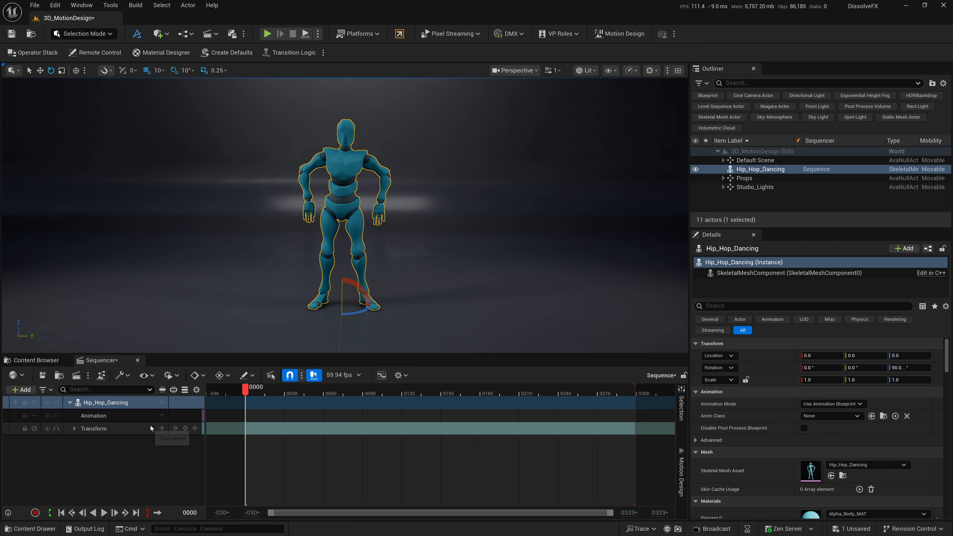
{"action": "left_click_drag", "start_coordinate": [150, 354], "coordinate": [150, 337]}
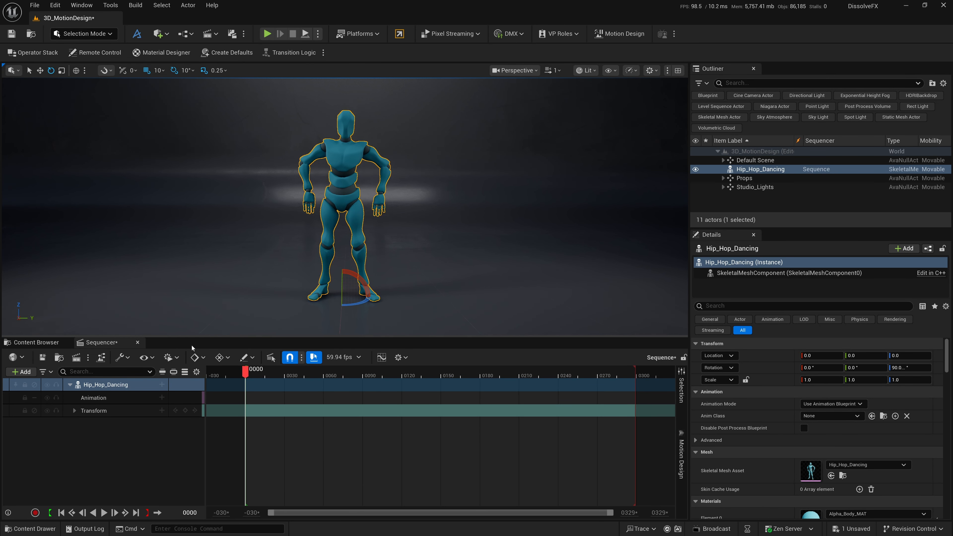
{"action": "left_click", "coordinate": [162, 397]}
{"action": "left_click", "coordinate": [249, 293]}
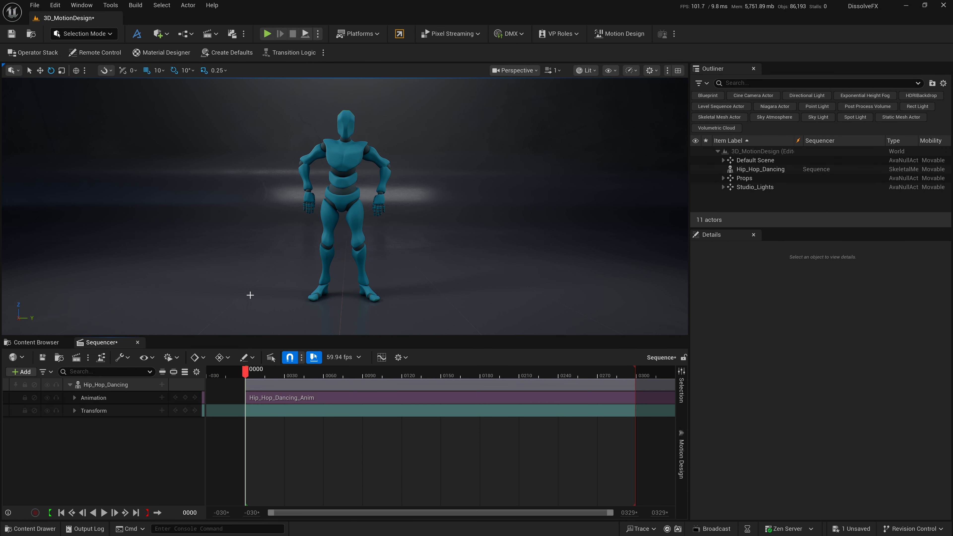
Step: Extend the sequence's playback range to the end of the dance animation clip and play it back
{"action": "left_click", "coordinate": [360, 397]}
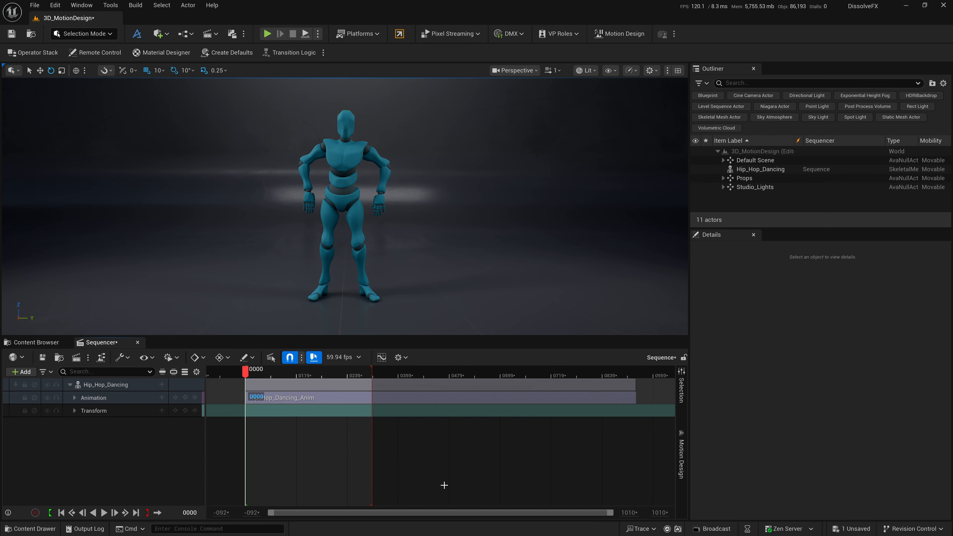
{"action": "left_click_drag", "start_coordinate": [372, 371], "coordinate": [638, 367]}
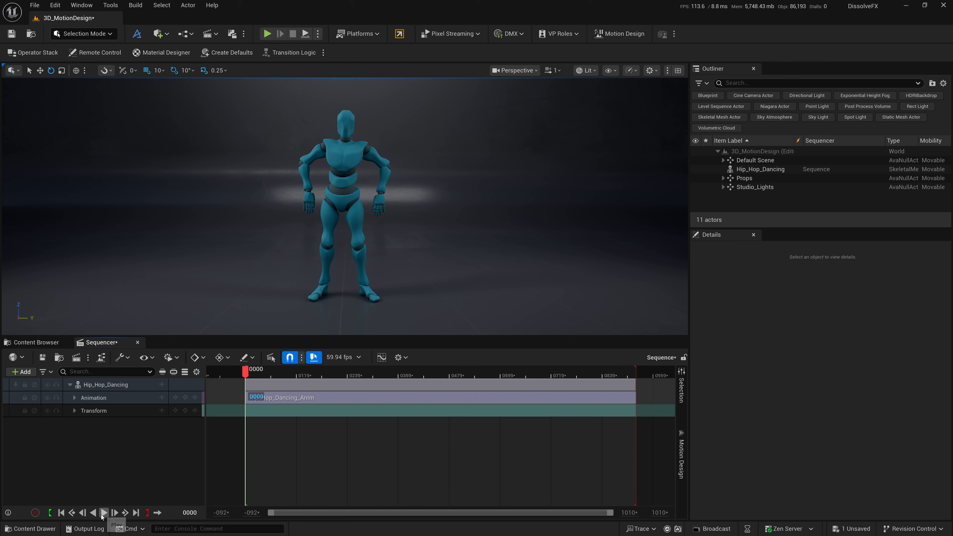
{"action": "left_click", "coordinate": [102, 515]}
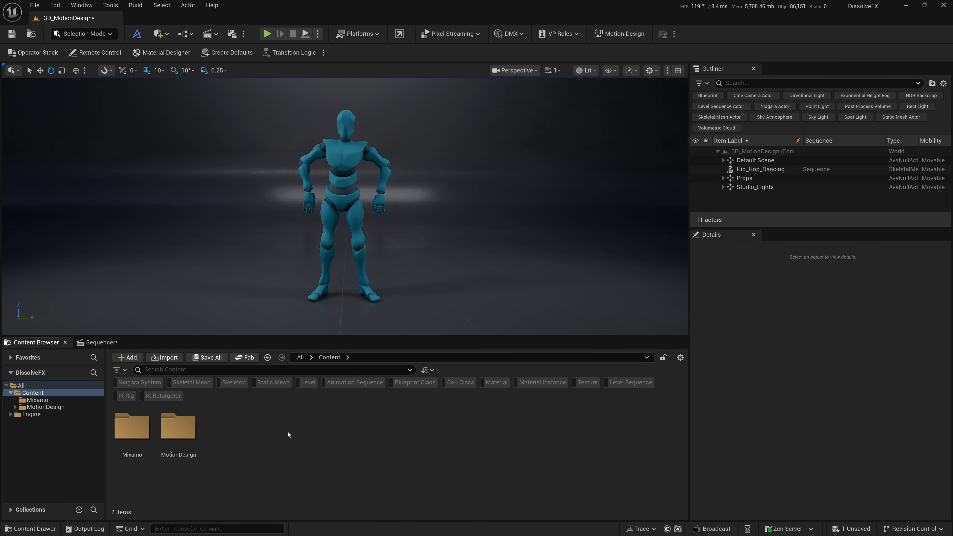
Step: Create a folder named Material inside Content and open it
{"action": "right_click", "coordinate": [266, 421]}
{"action": "left_click", "coordinate": [329, 186]}
{"action": "type", "text": "Ma"}
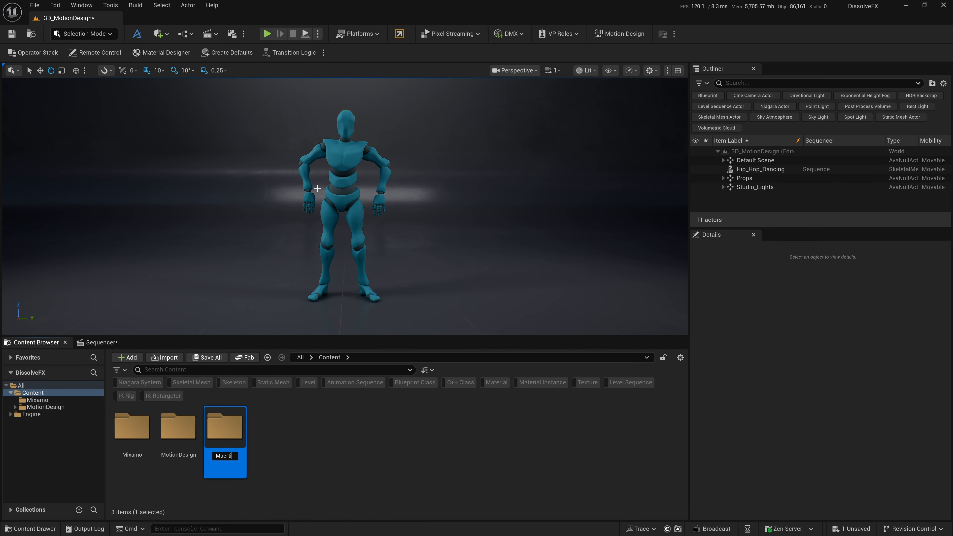
{"action": "type", "text": "terial"}
{"action": "key", "text": "Return"}
{"action": "key", "text": "Return"}
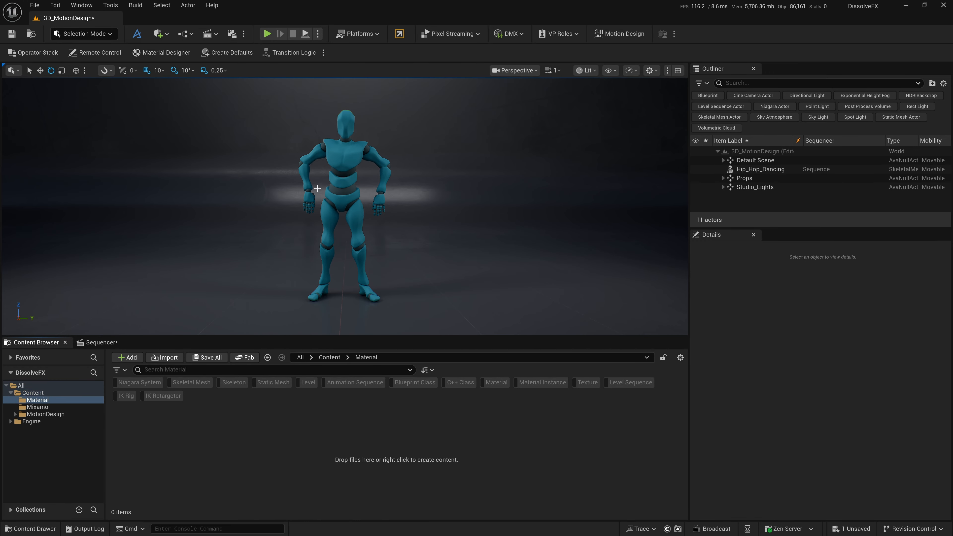
Step: Create a material named M_DissolveFX in the Material folder
{"action": "right_click", "coordinate": [231, 428]}
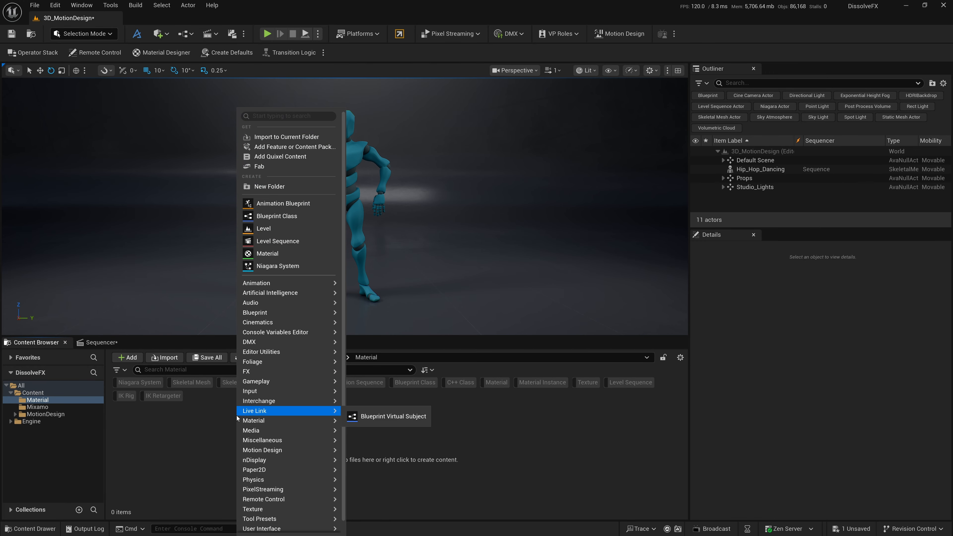
{"action": "left_click", "coordinate": [266, 254]}
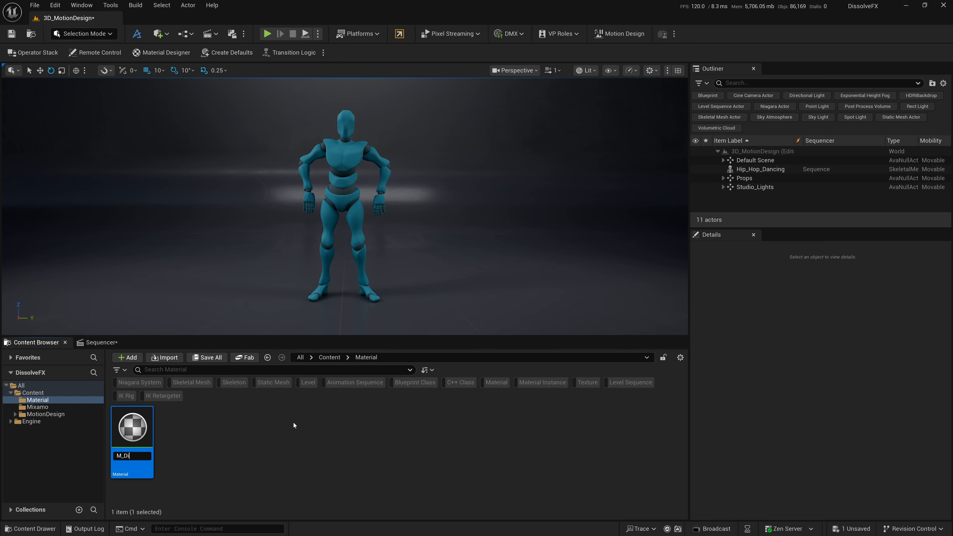
{"action": "type", "text": "M_DissolveFX"}
{"action": "key", "text": "Return"}
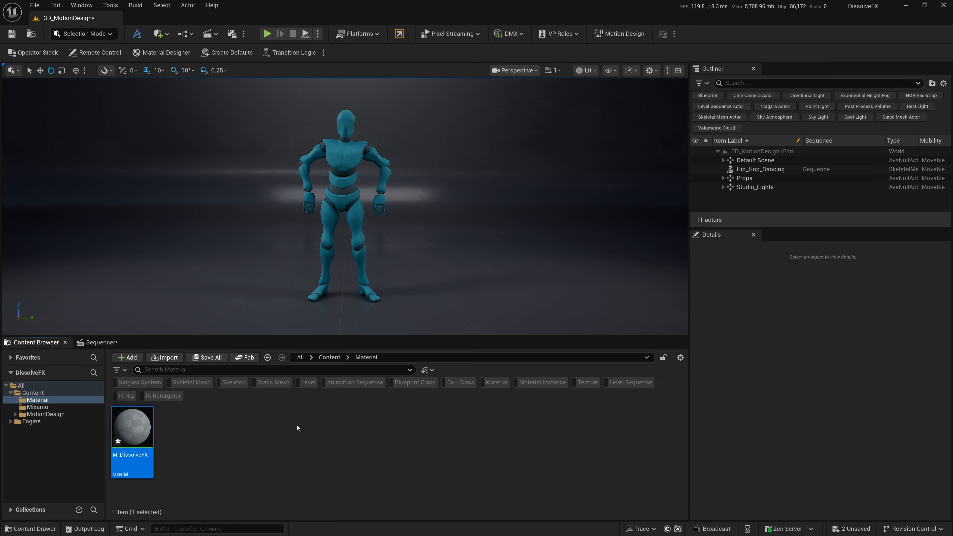
Step: Create a material instance of M_DissolveFX named MI_DissolveFX and save all unsaved content
{"action": "right_click", "coordinate": [136, 429]}
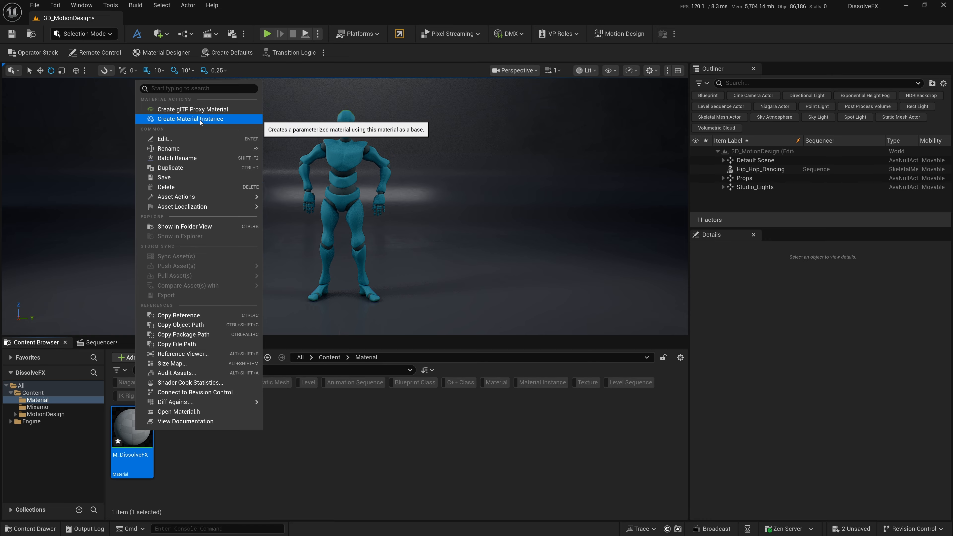
{"action": "left_click", "coordinate": [190, 118]}
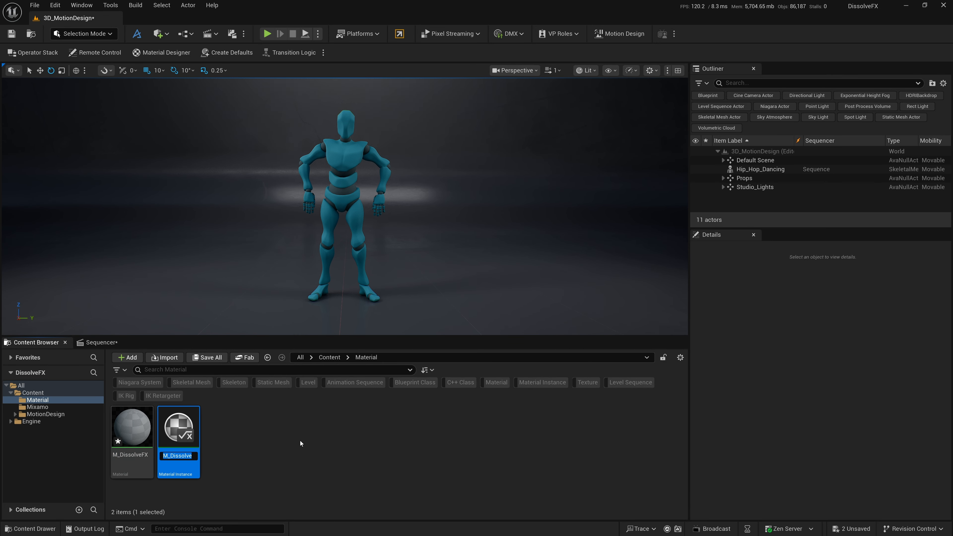
{"action": "type", "text": "MI_Dissove"}
{"action": "key", "text": "Return"}
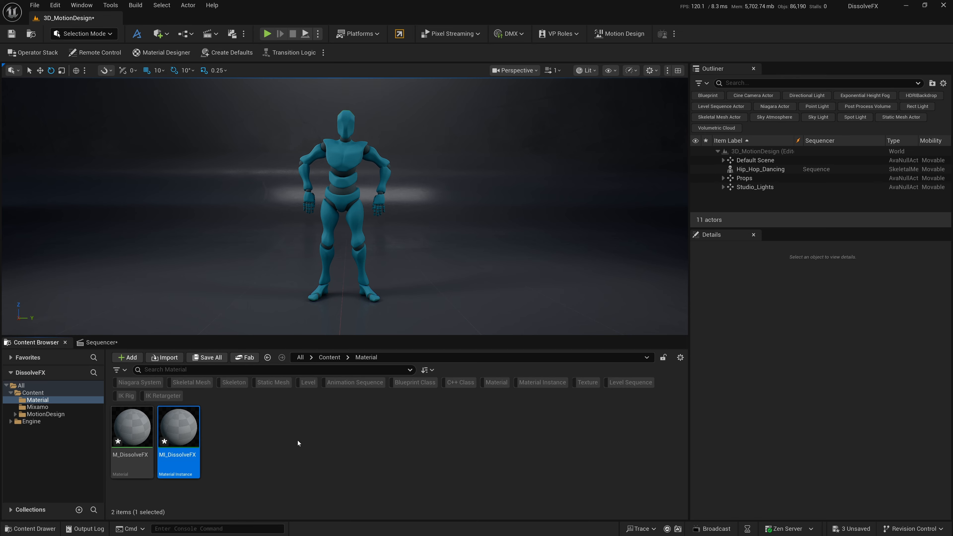
{"action": "left_click", "coordinate": [207, 357]}
{"action": "left_click", "coordinate": [522, 356]}
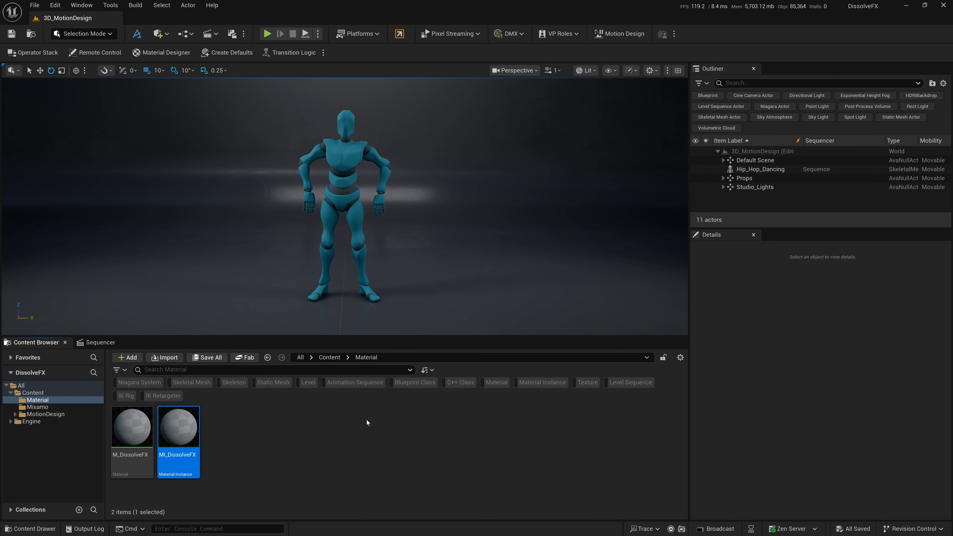
Step: Open the M_DissolveFX material and dock its editor as a tab beside the 3D_MotionDesign level
{"action": "double_click", "coordinate": [127, 424]}
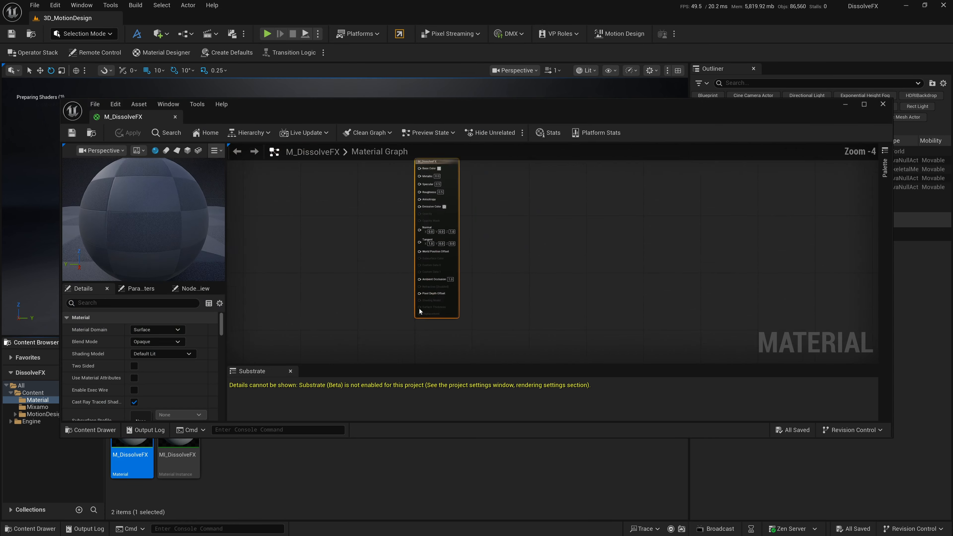
{"action": "left_click_drag", "start_coordinate": [311, 114], "coordinate": [407, 128]}
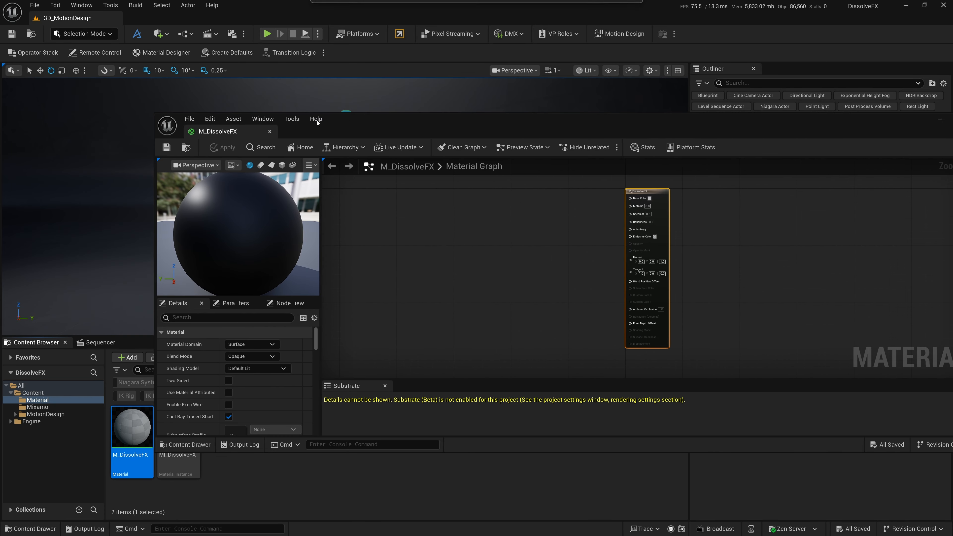
{"action": "left_click_drag", "start_coordinate": [217, 132], "coordinate": [186, 20]}
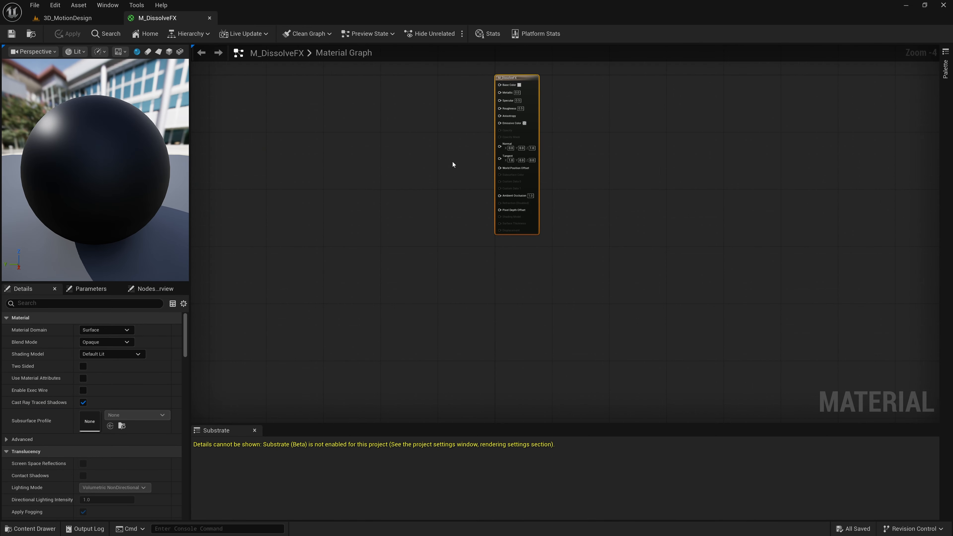
Step: Reposition the M_DissolveFX result node in the graph and set the material's Blend Mode to Masked
{"action": "right_click_drag", "start_coordinate": [452, 162], "coordinate": [544, 278]}
{"action": "scroll", "coordinate": [544, 278], "scroll_direction": "up", "scroll_amount": 4}
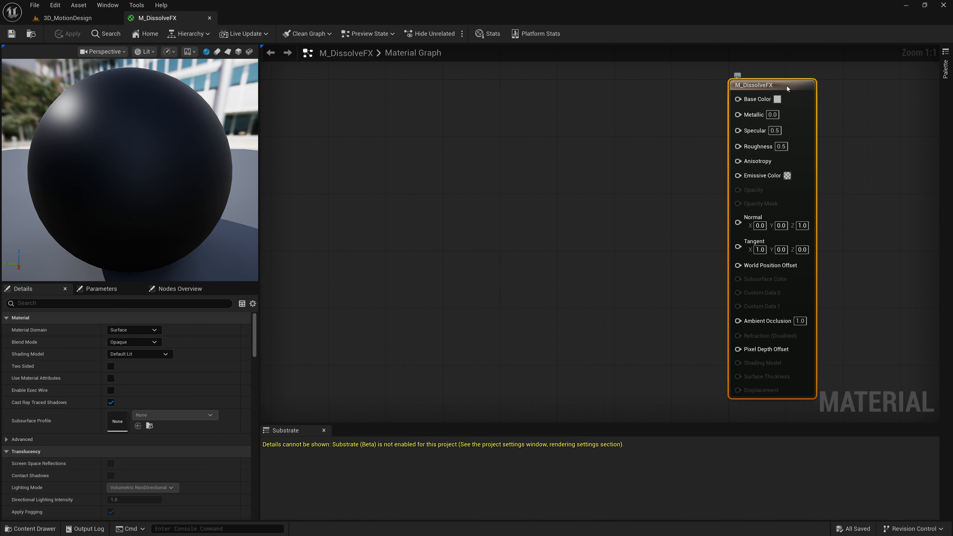
{"action": "left_click_drag", "start_coordinate": [786, 85], "coordinate": [778, 79]}
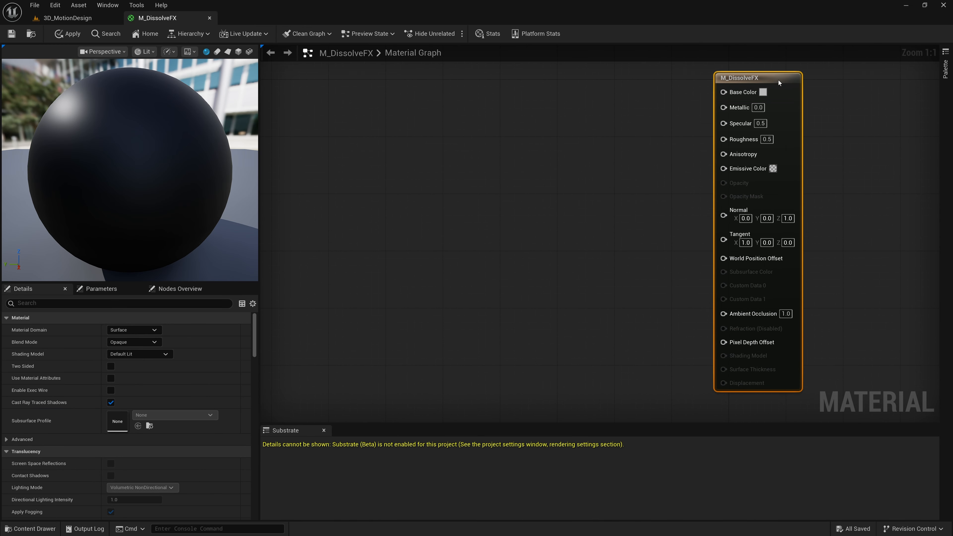
{"action": "left_click", "coordinate": [342, 320]}
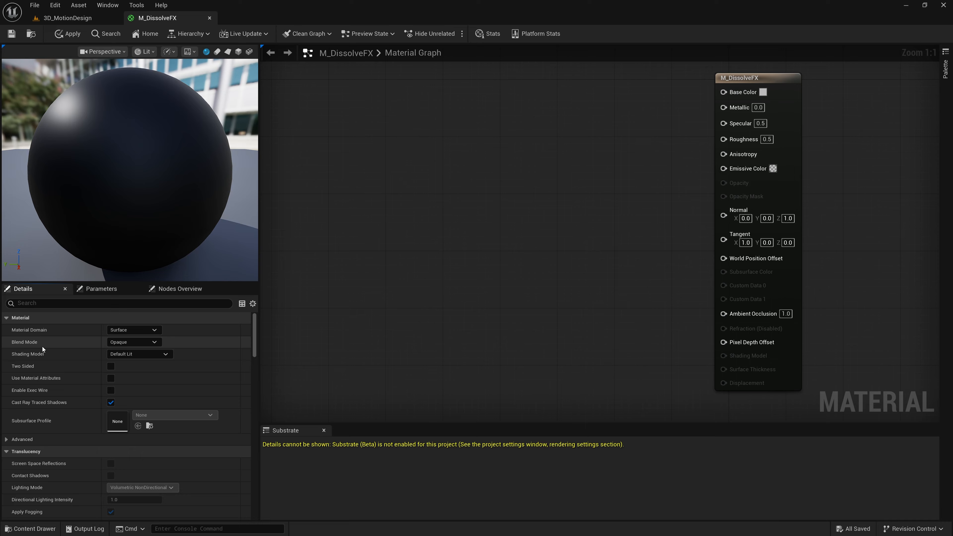
{"action": "left_click", "coordinate": [127, 343]}
{"action": "left_click", "coordinate": [128, 359]}
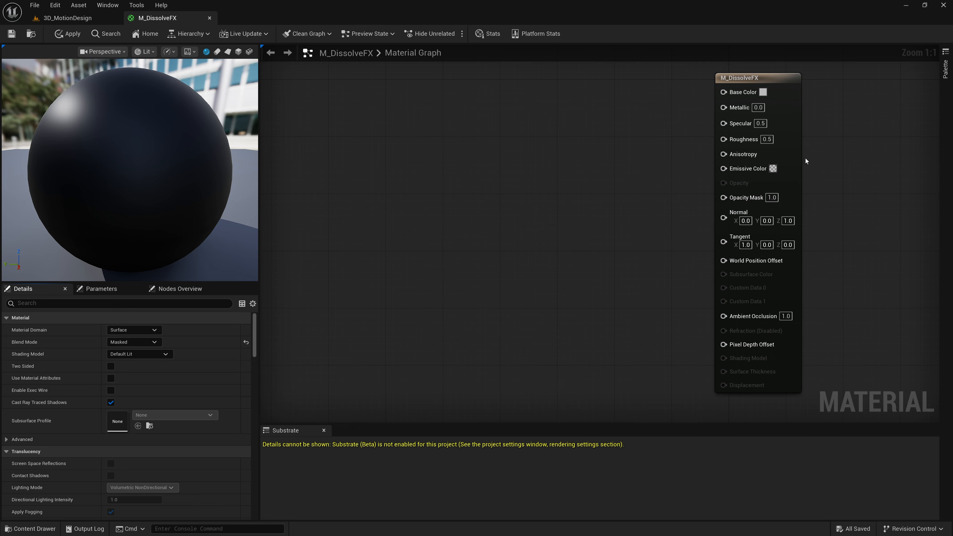
Step: Promote the result node's Base Color input to a parameter, keeping the name Base Color
{"action": "scroll", "coordinate": [825, 154], "scroll_direction": "down", "scroll_amount": 1}
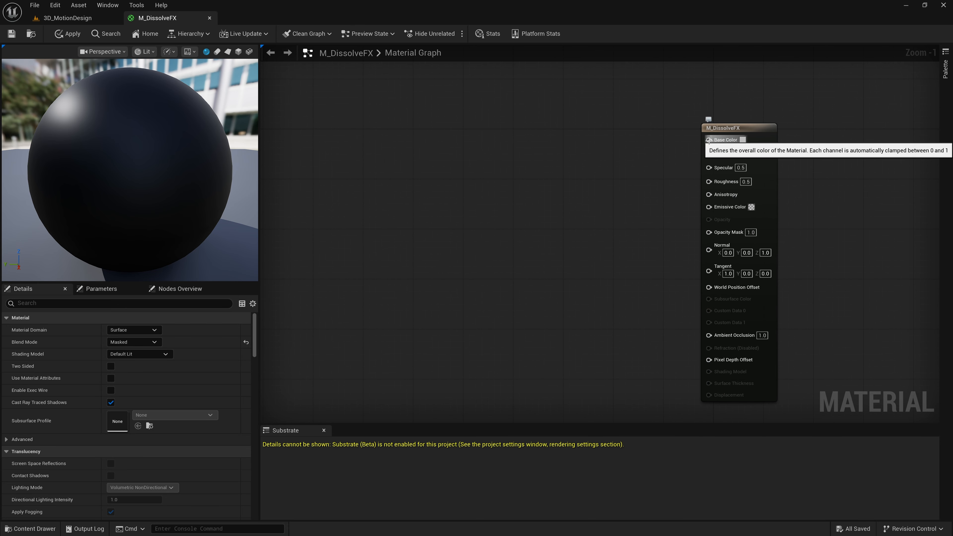
{"action": "right_click", "coordinate": [709, 140]}
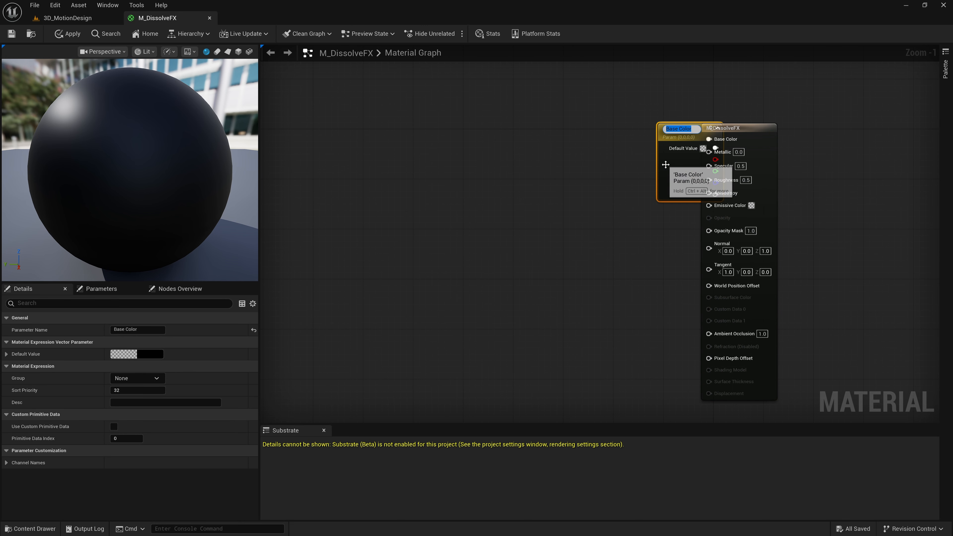
{"action": "left_click", "coordinate": [759, 173]}
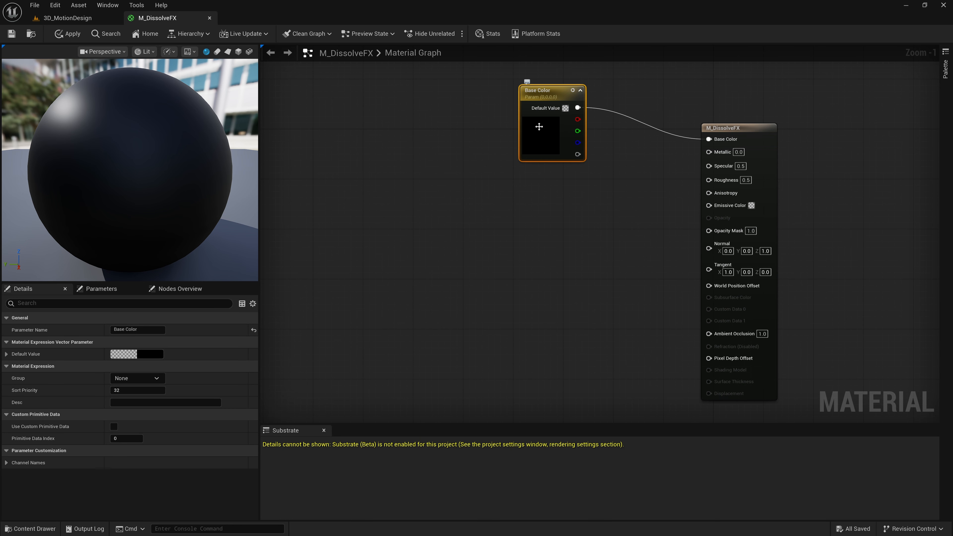
Step: Set the Base Color parameter's default to bright green (0, 1, 0.272) and move its node closer to the result node
{"action": "double_click", "coordinate": [540, 122]}
{"action": "left_click_drag", "start_coordinate": [594, 202], "coordinate": [566, 225]}
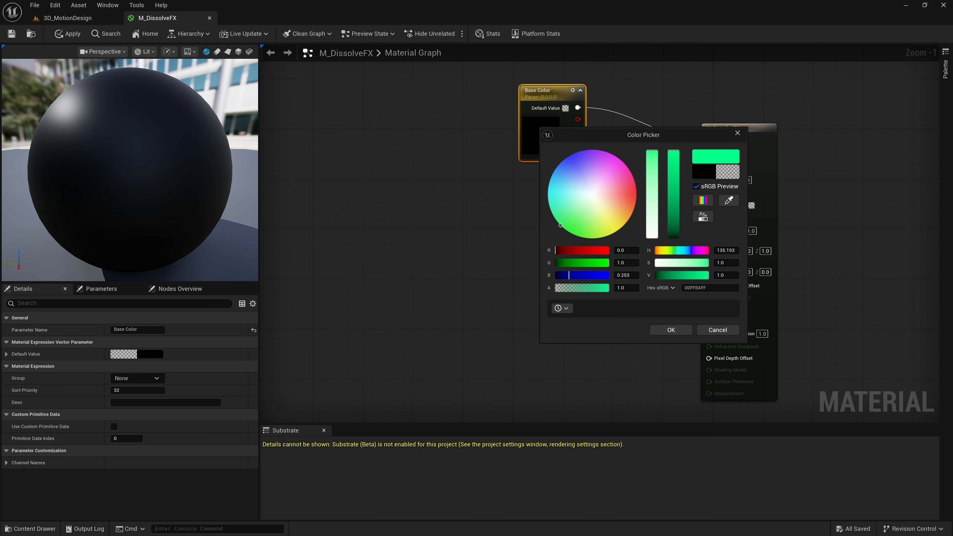
{"action": "left_click", "coordinate": [670, 329]}
{"action": "left_click_drag", "start_coordinate": [565, 89], "coordinate": [602, 101]}
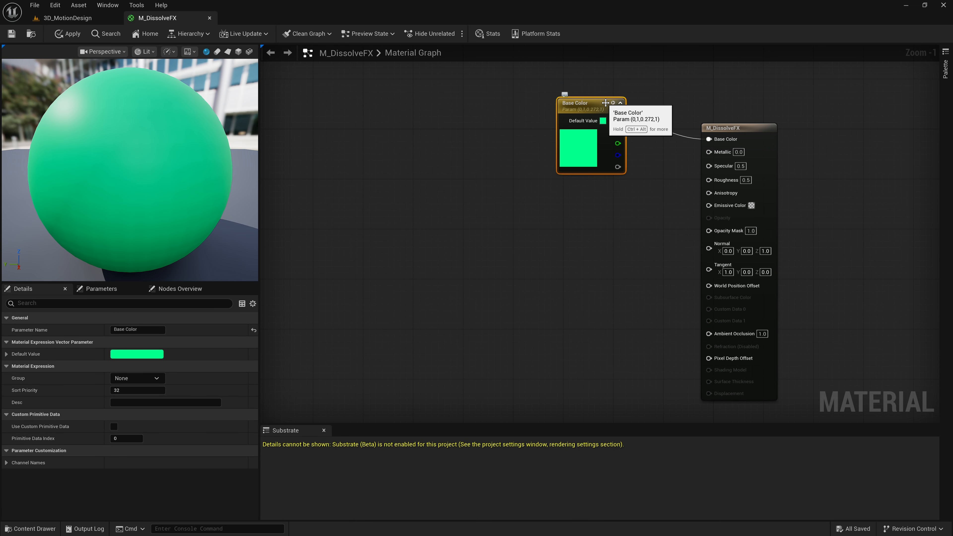
Step: Add a three-component constant vector node in the empty graph area and convert it to a parameter named Glow Color
{"action": "right_click_drag", "start_coordinate": [576, 249], "coordinate": [698, 238]}
{"action": "left_click", "coordinate": [372, 195]}
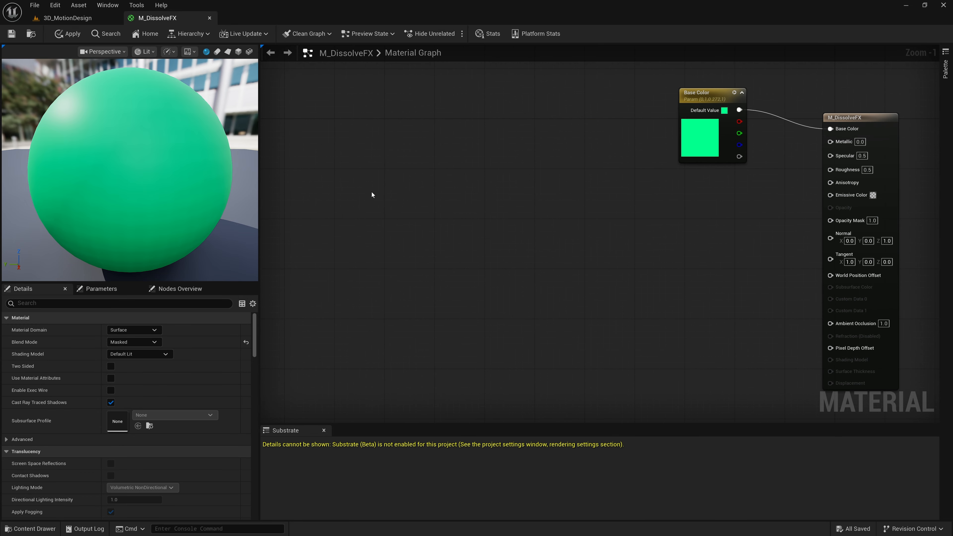
{"action": "left_click", "coordinate": [339, 182]}
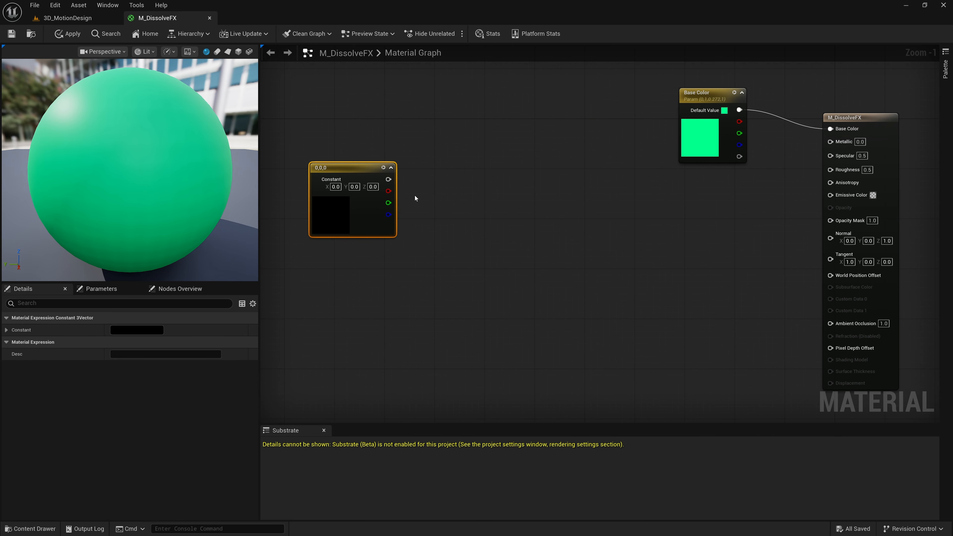
{"action": "double_click", "coordinate": [362, 176]}
{"action": "right_click", "coordinate": [344, 171]}
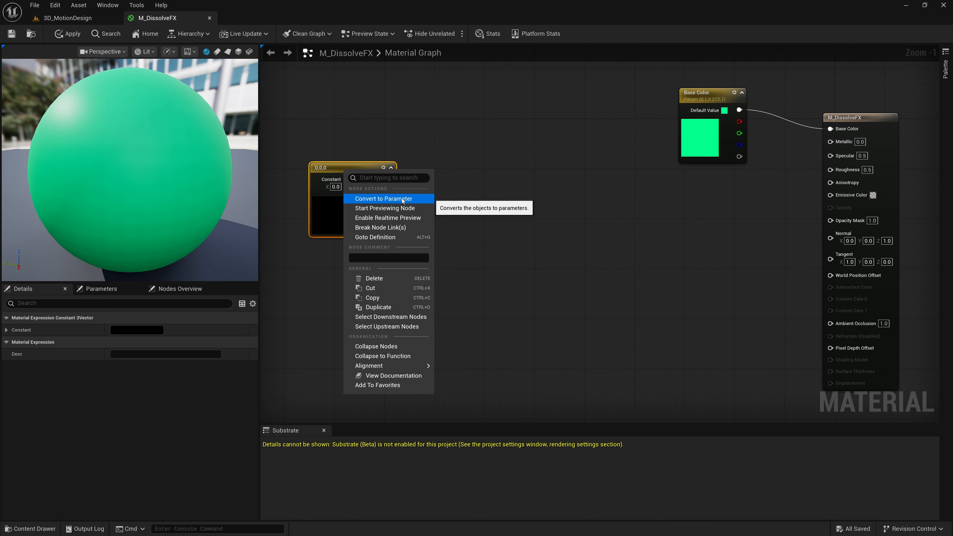
{"action": "left_click", "coordinate": [402, 198]}
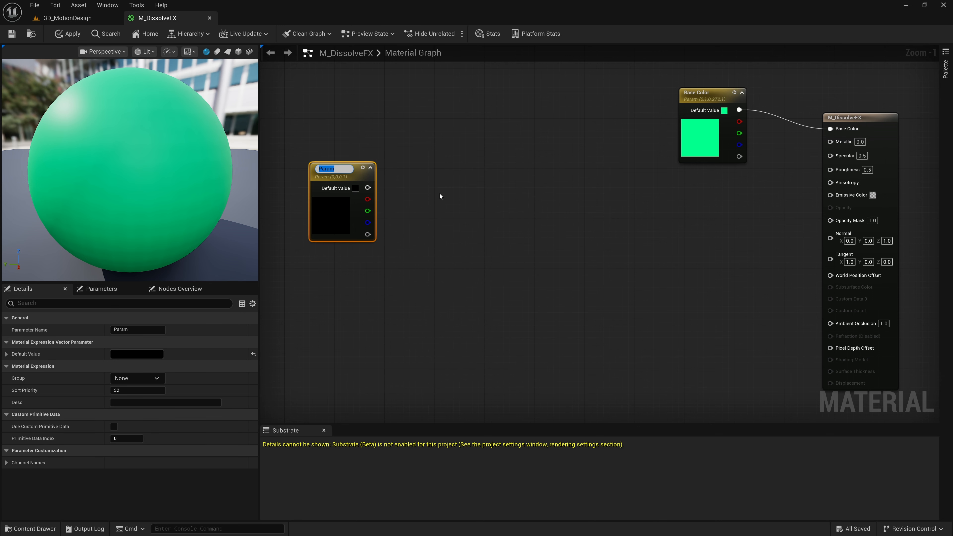
{"action": "type", "text": "Glow Color"}
{"action": "left_click", "coordinate": [458, 208]}
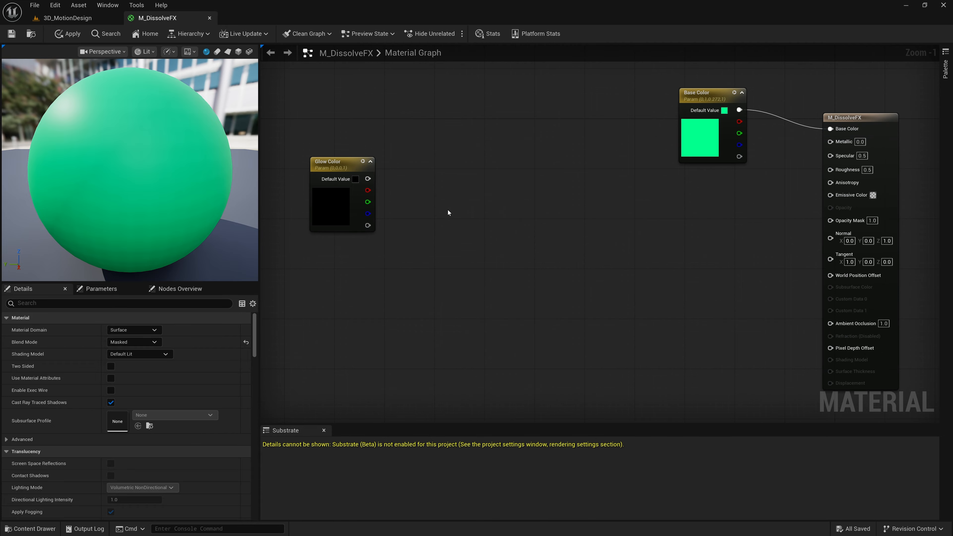
Step: Connect Glow Color to A of a new Multiply node and promote its B input to a parameter named Glow Strength, placed below Glow Color
{"action": "left_click", "coordinate": [448, 210]}
{"action": "left_click_drag", "start_coordinate": [369, 179], "coordinate": [455, 212]}
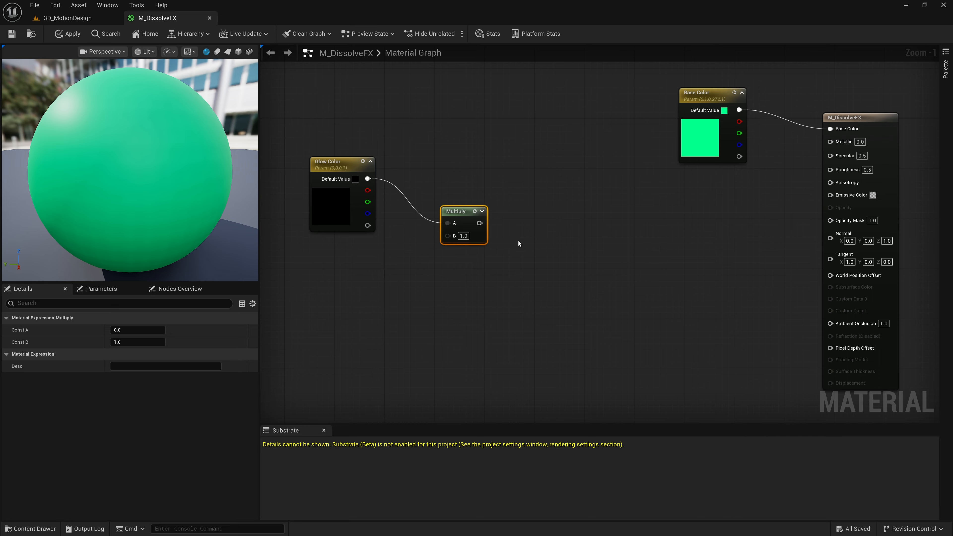
{"action": "right_click", "coordinate": [447, 237]}
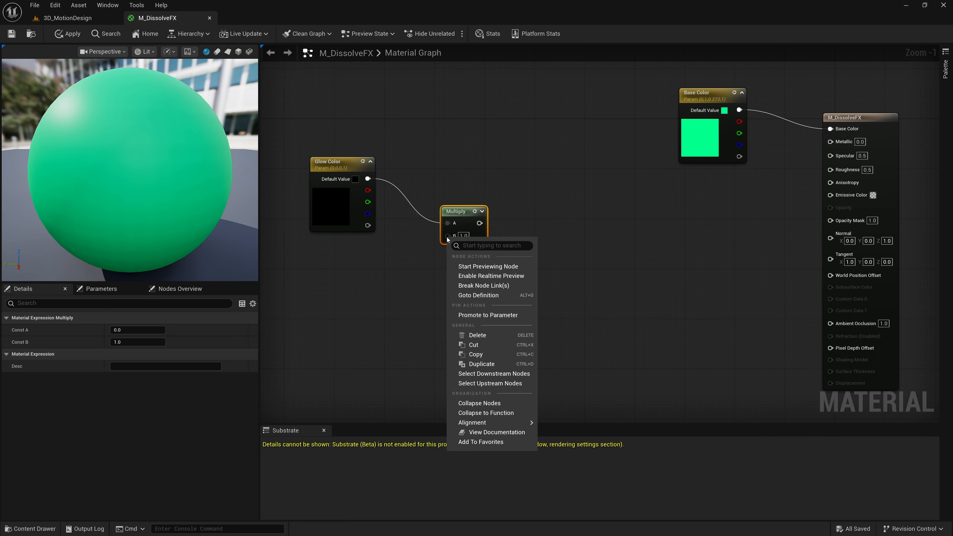
{"action": "left_click", "coordinate": [492, 317]}
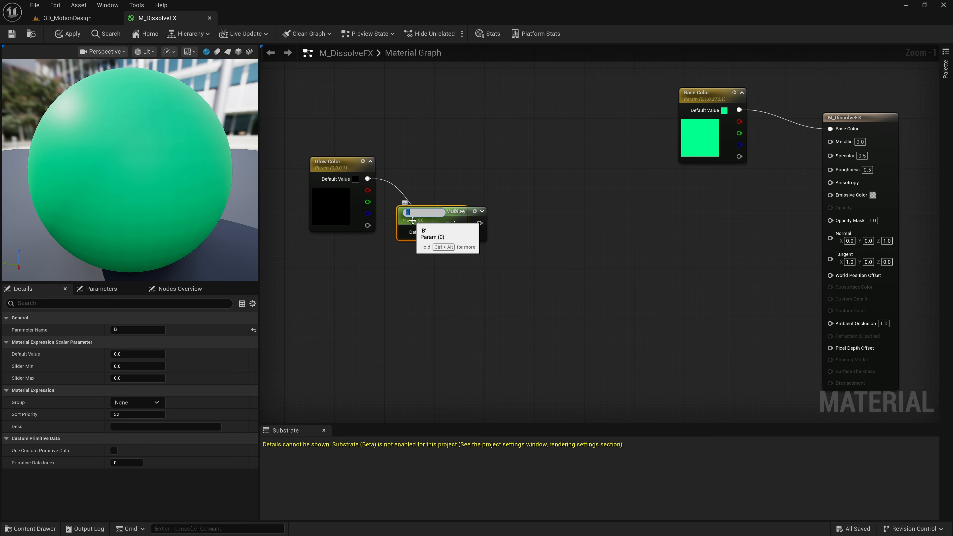
{"action": "type", "text": "Glow Strength"}
{"action": "key", "text": "Return"}
{"action": "left_click_drag", "start_coordinate": [412, 220], "coordinate": [326, 264]}
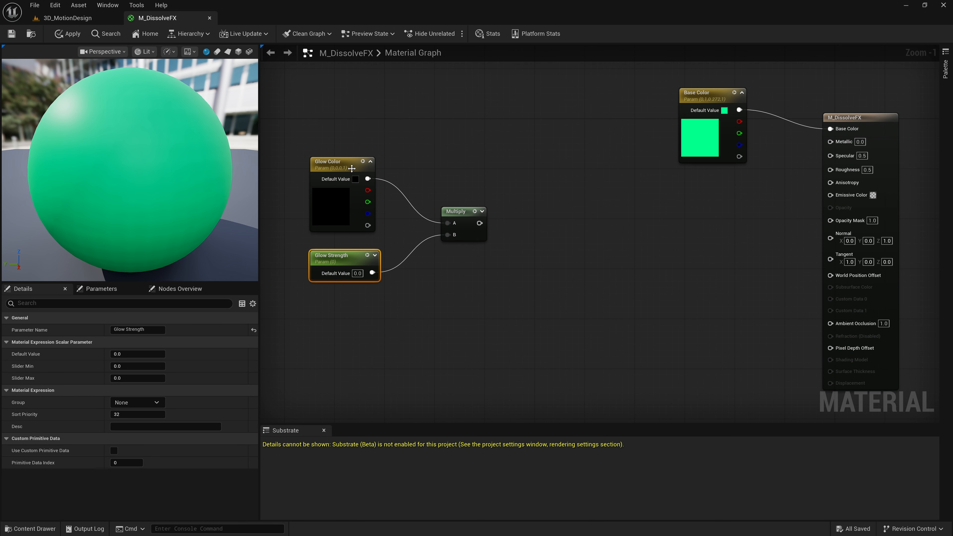
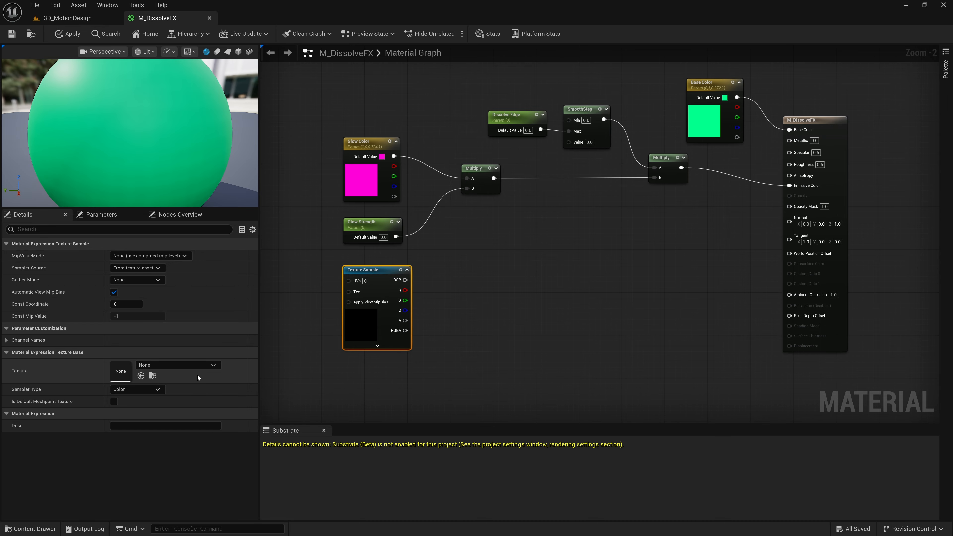
Step: Assign the T_Noise01 texture to the Texture Sample node
{"action": "left_click", "coordinate": [169, 365]}
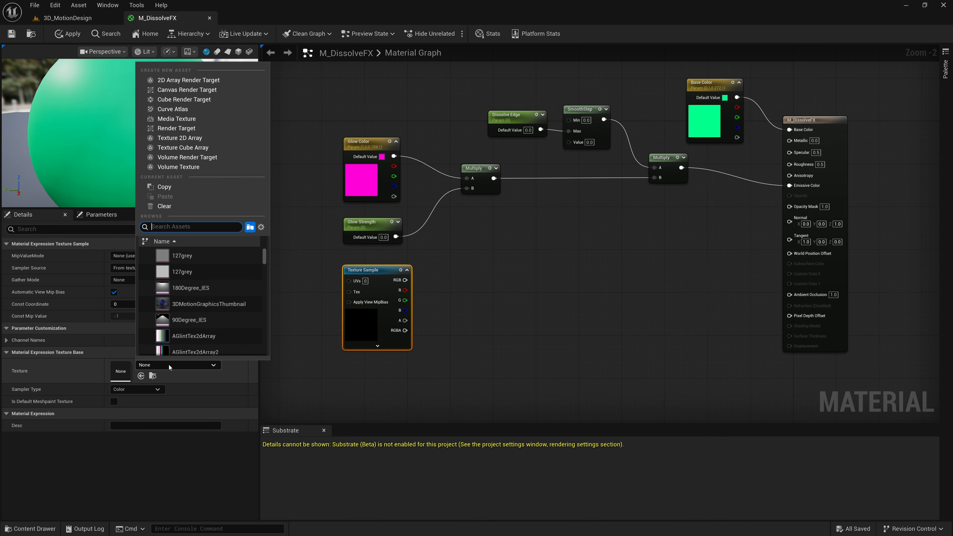
{"action": "type", "text": "t_n"}
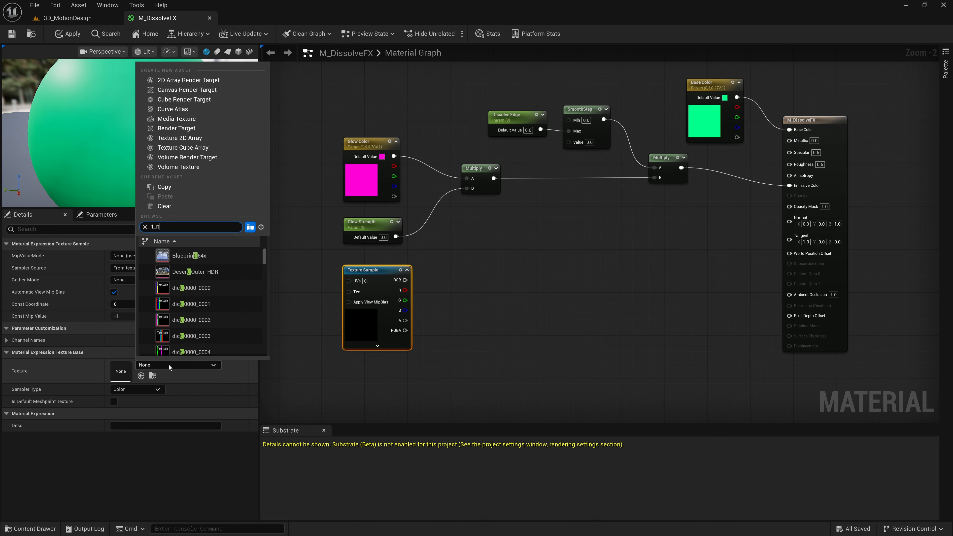
{"action": "type", "text": "oise"}
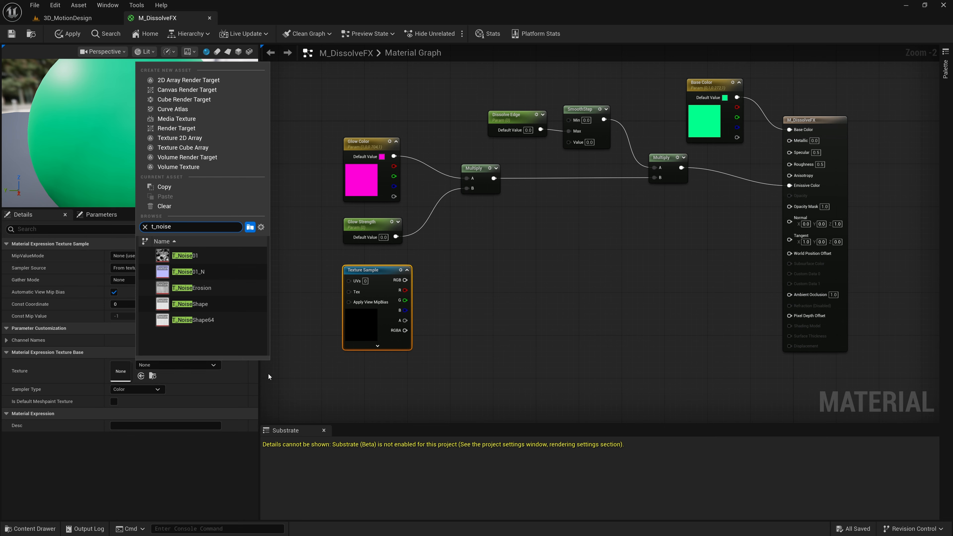
{"action": "left_click", "coordinate": [213, 256]}
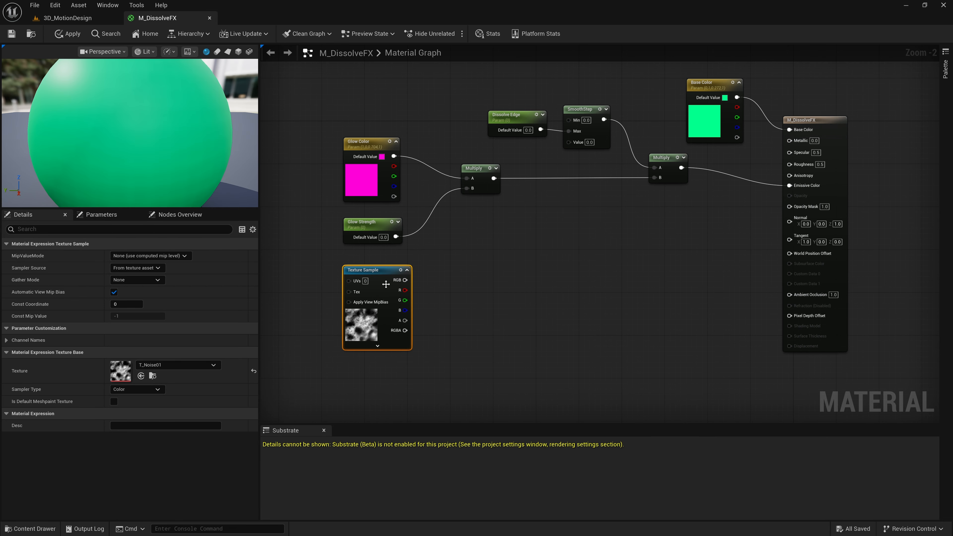
Step: Feed the Texture Sample's RGB output into a new Add node and promote its B input to a parameter named Dissolve
{"action": "left_click_drag", "start_coordinate": [371, 269], "coordinate": [507, 280]}
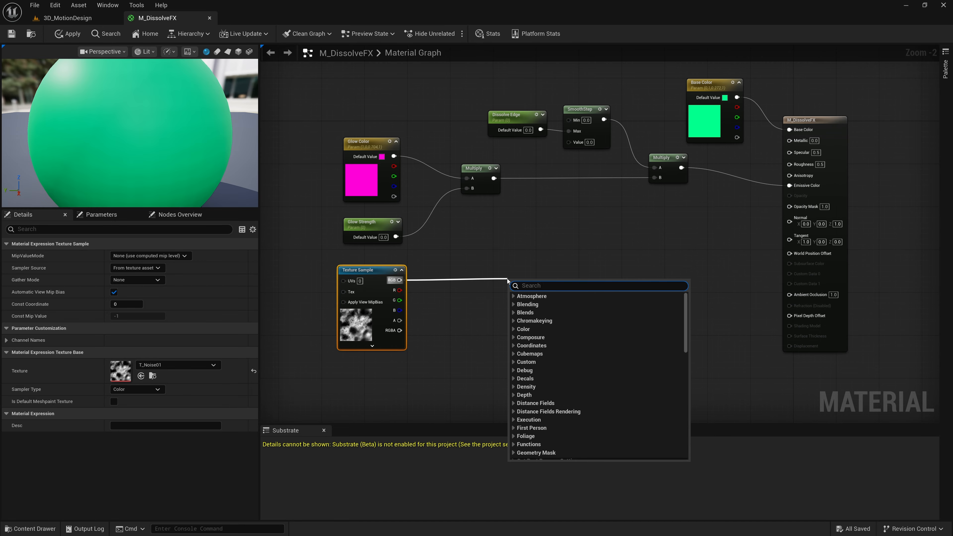
{"action": "type", "text": "add"}
{"action": "key", "text": "Return"}
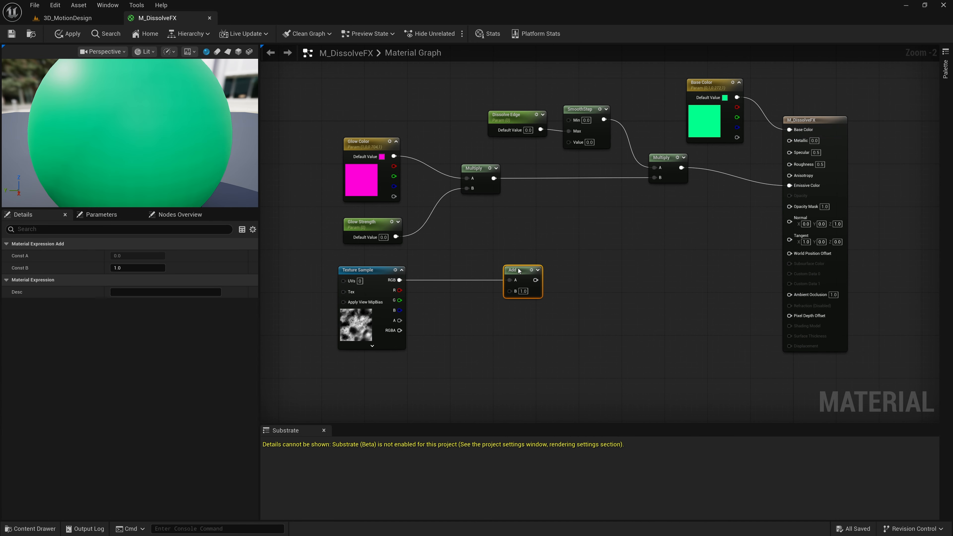
{"action": "right_click", "coordinate": [510, 291]}
{"action": "left_click", "coordinate": [536, 369]}
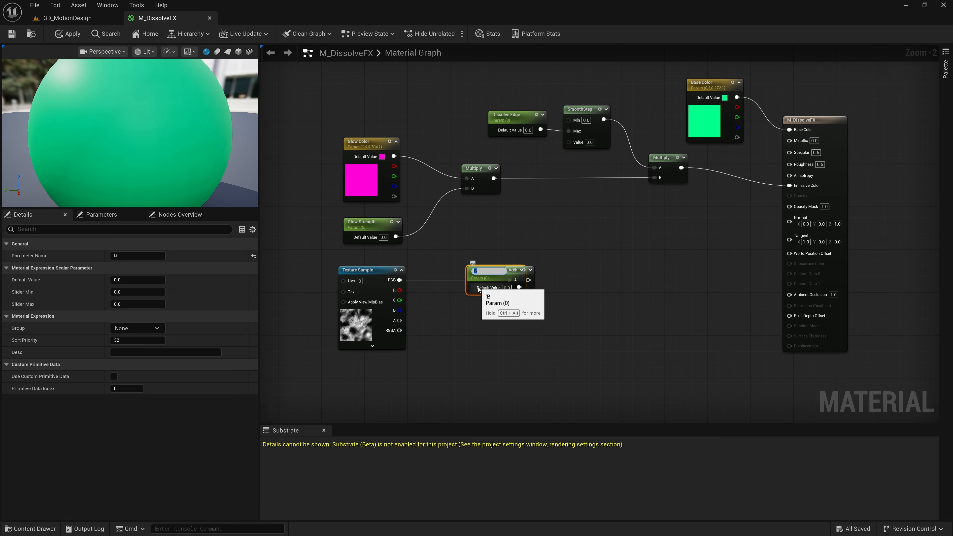
{"action": "type", "text": "Dissolve"}
{"action": "key", "text": "Return"}
Step: Create a Saturate node fed by the Add node's output
{"action": "left_click_drag", "start_coordinate": [528, 280], "coordinate": [582, 278]}
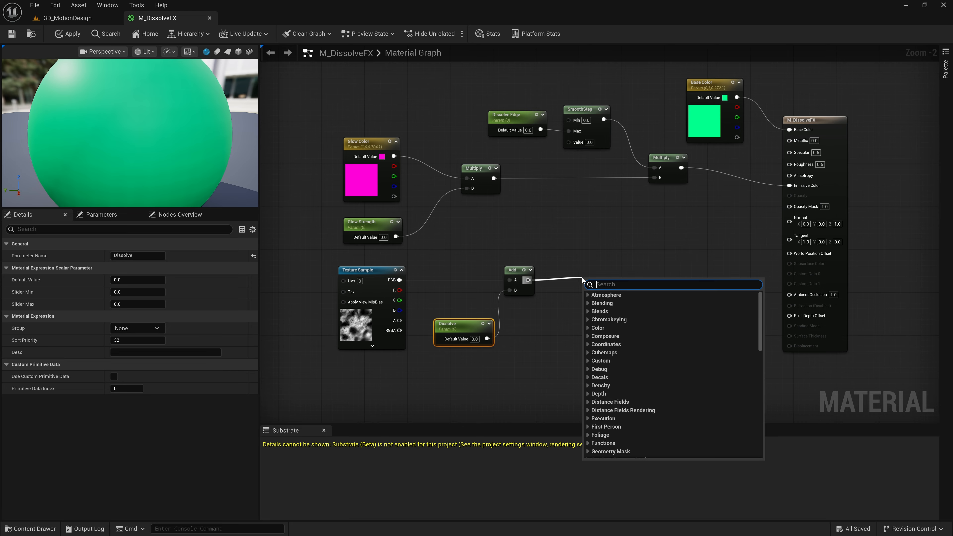
{"action": "type", "text": "saturate"}
{"action": "key", "text": "Return"}
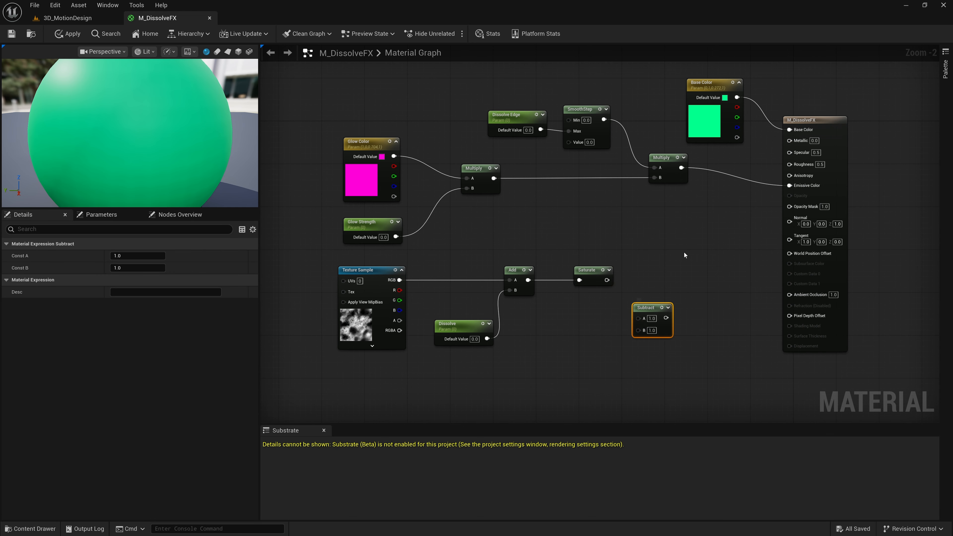
Step: Connect Saturate to the Subtract node's A input and promote its B input to a parameter named Dissolve Intensity
{"action": "left_click_drag", "start_coordinate": [606, 279], "coordinate": [637, 319]}
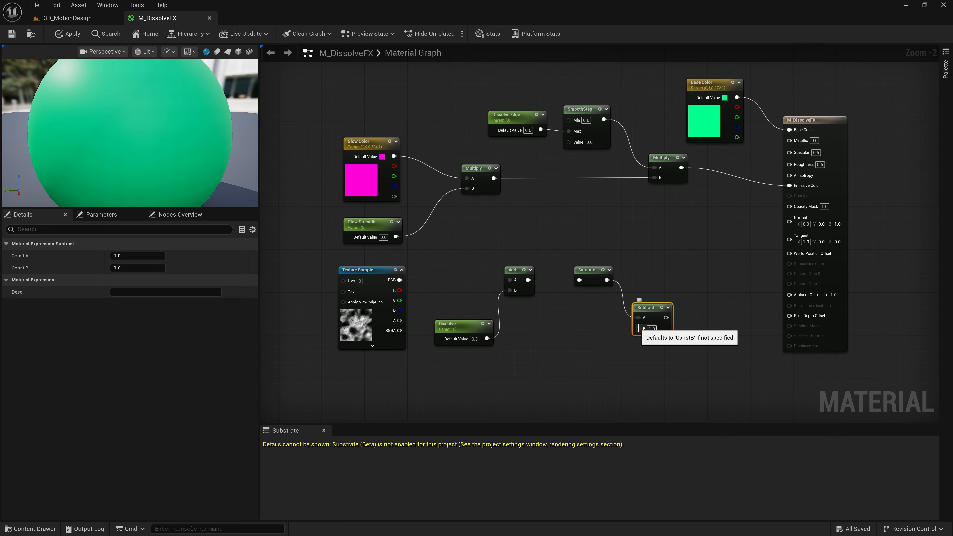
{"action": "right_click", "coordinate": [636, 330]}
{"action": "left_click", "coordinate": [670, 192]}
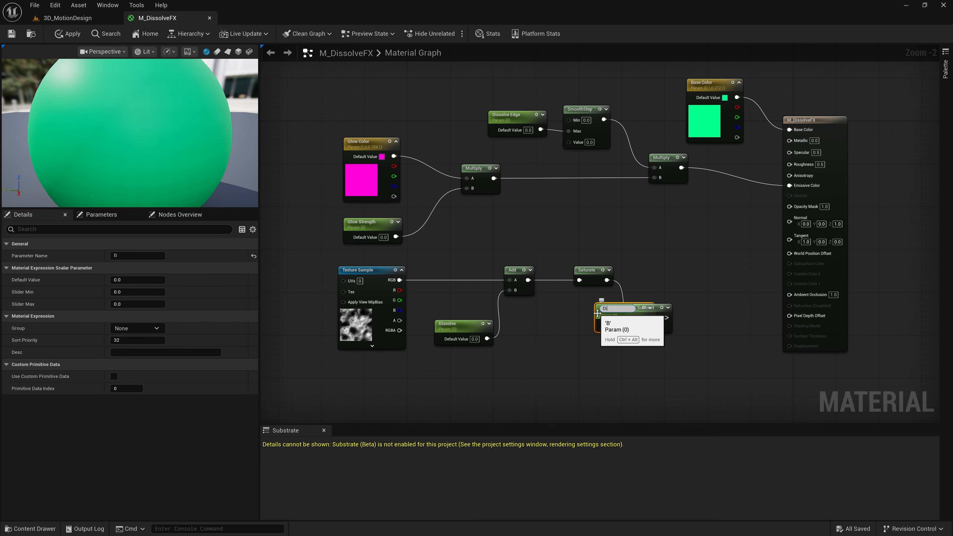
{"action": "type", "text": "Dissolve Inte"}
{"action": "type", "text": "nsity"}
{"action": "key", "text": "Return"}
Step: Connect the Saturate output to the material's Opacity Mask input
{"action": "right_click_drag", "start_coordinate": [716, 292], "coordinate": [633, 298]}
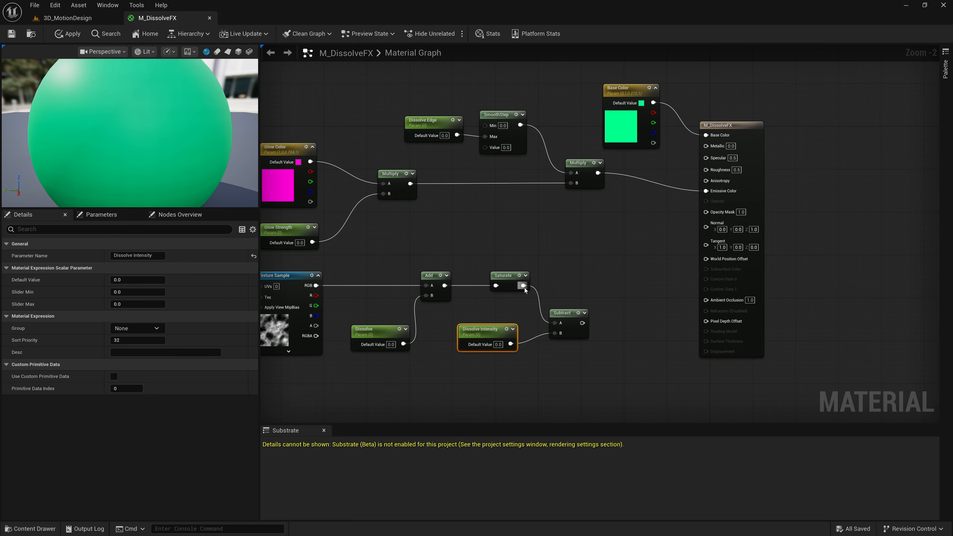
{"action": "left_click_drag", "start_coordinate": [524, 288], "coordinate": [705, 213]}
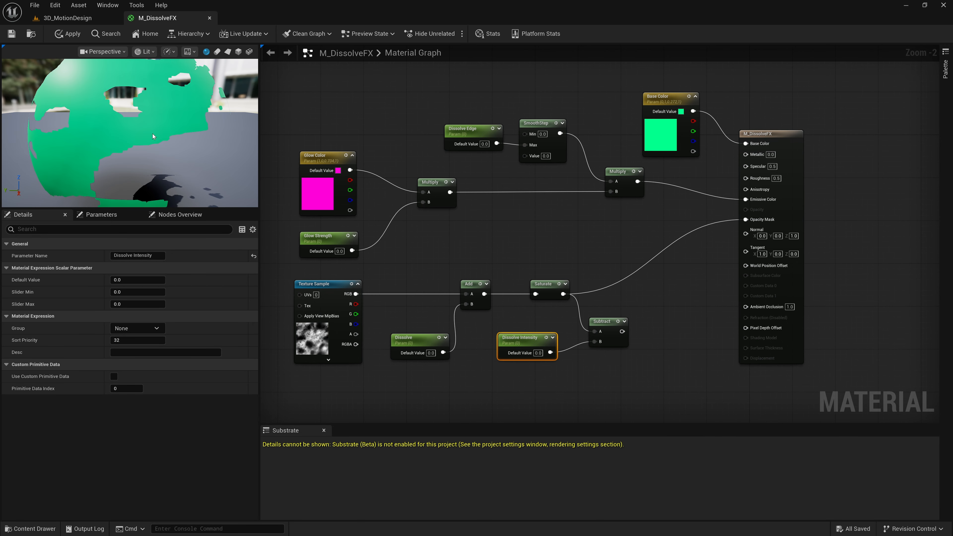
Step: Enlarge the material preview and switch its preview mesh to a plane
{"action": "left_click_drag", "start_coordinate": [109, 182], "coordinate": [116, 299]}
{"action": "left_click_drag", "start_coordinate": [123, 210], "coordinate": [77, 211]}
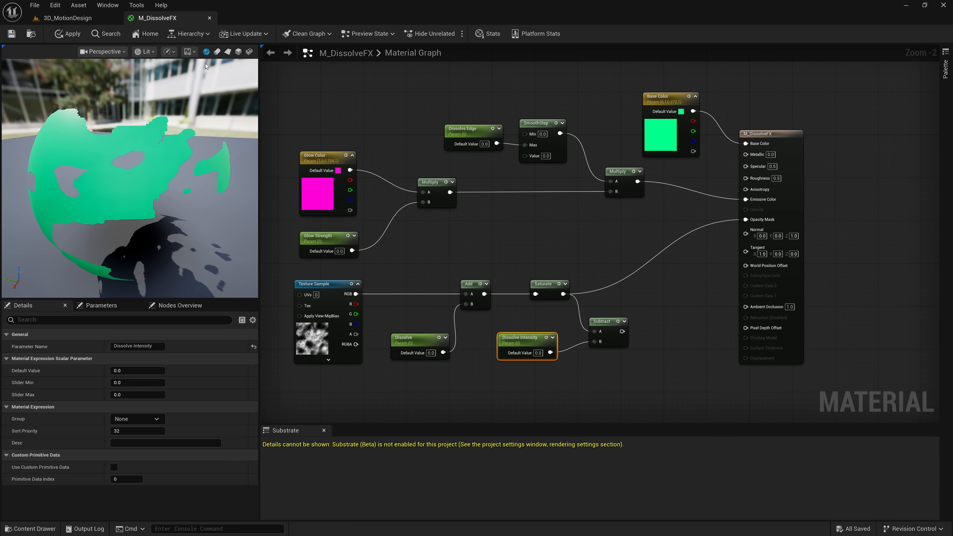
{"action": "left_click", "coordinate": [227, 52]}
Step: Insert a OneMinus (1-x) node between the Saturate output and the material's Opacity Mask input
{"action": "right_click_drag", "start_coordinate": [675, 268], "coordinate": [581, 310]}
{"action": "left_click", "coordinate": [592, 286]}
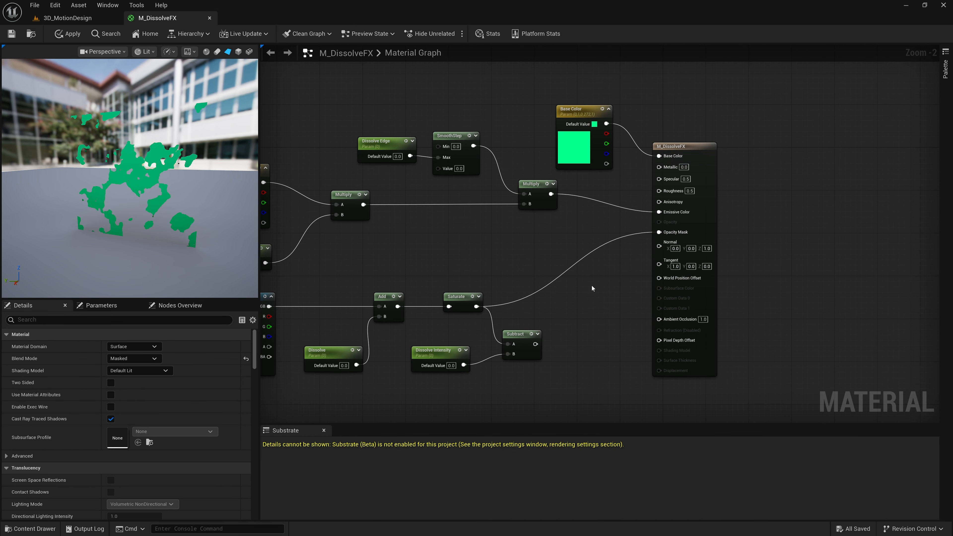
{"action": "left_click", "coordinate": [596, 273]}
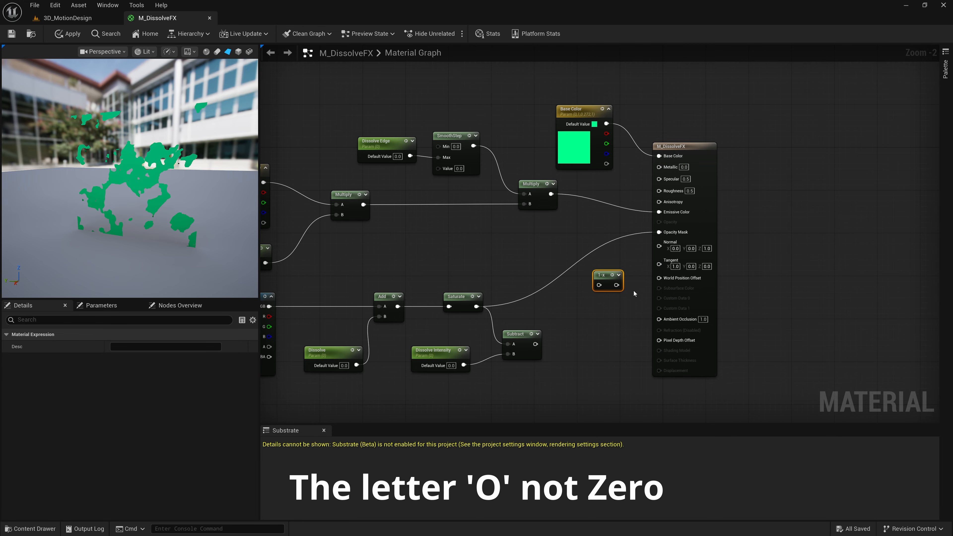
{"action": "left_click_drag", "start_coordinate": [476, 306], "coordinate": [660, 233]}
{"action": "left_click_drag", "start_coordinate": [608, 279], "coordinate": [612, 235]}
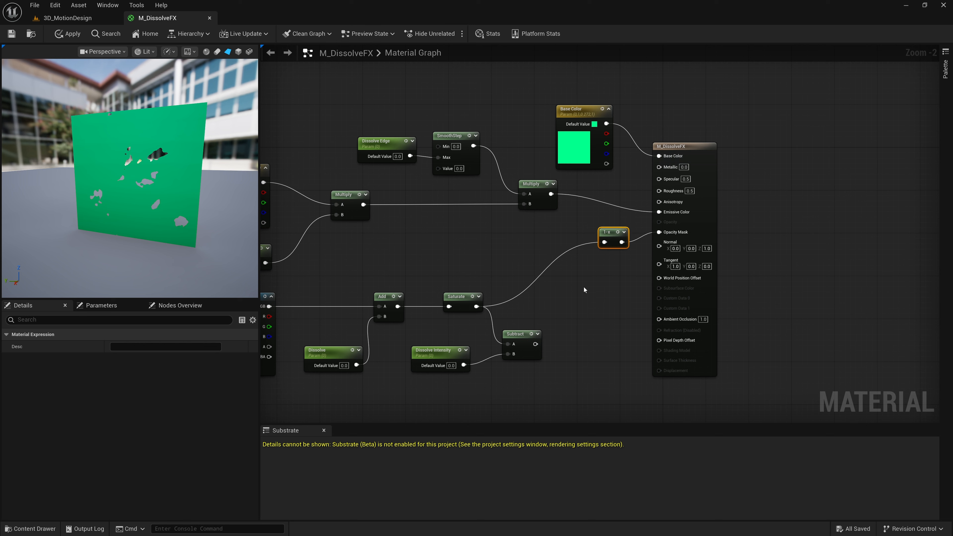
Step: Connect the Subtract output to SmoothStep's Value input, spread the texture node group away from the material output, and apply the material
{"action": "left_click_drag", "start_coordinate": [535, 344], "coordinate": [438, 168]}
{"action": "right_click_drag", "start_coordinate": [480, 299], "coordinate": [604, 299]}
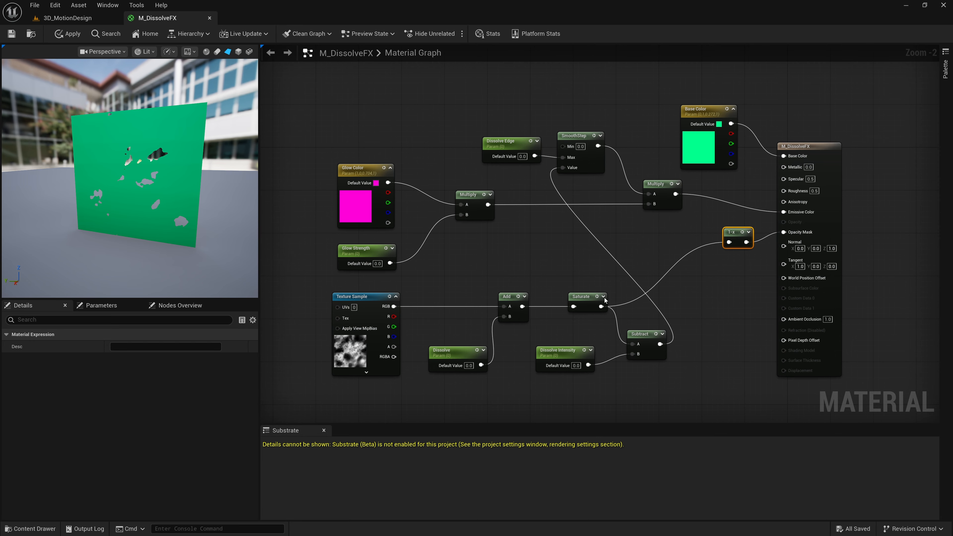
{"action": "left_click_drag", "start_coordinate": [330, 283], "coordinate": [690, 398]}
{"action": "left_click_drag", "start_coordinate": [647, 335], "coordinate": [585, 335]}
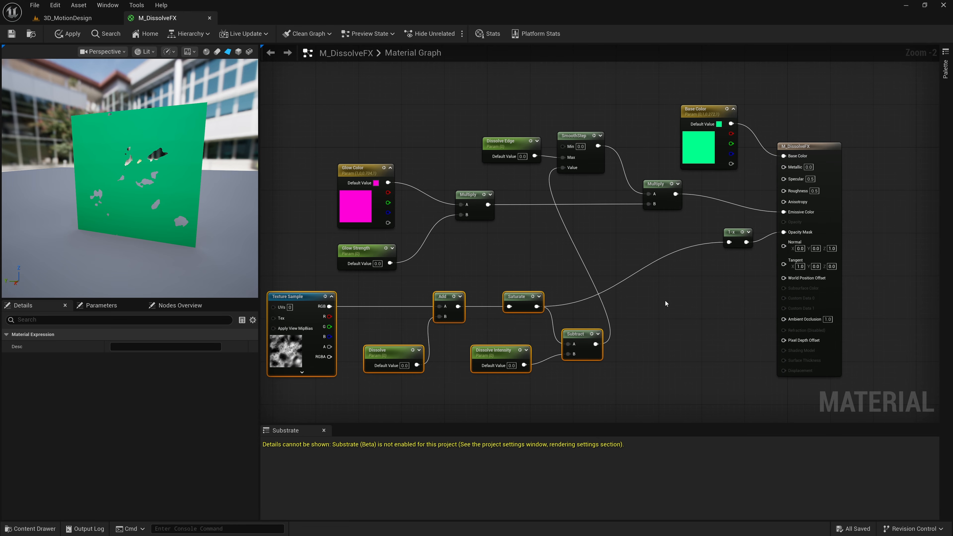
{"action": "scroll", "coordinate": [666, 304], "scroll_direction": "down", "scroll_amount": 1}
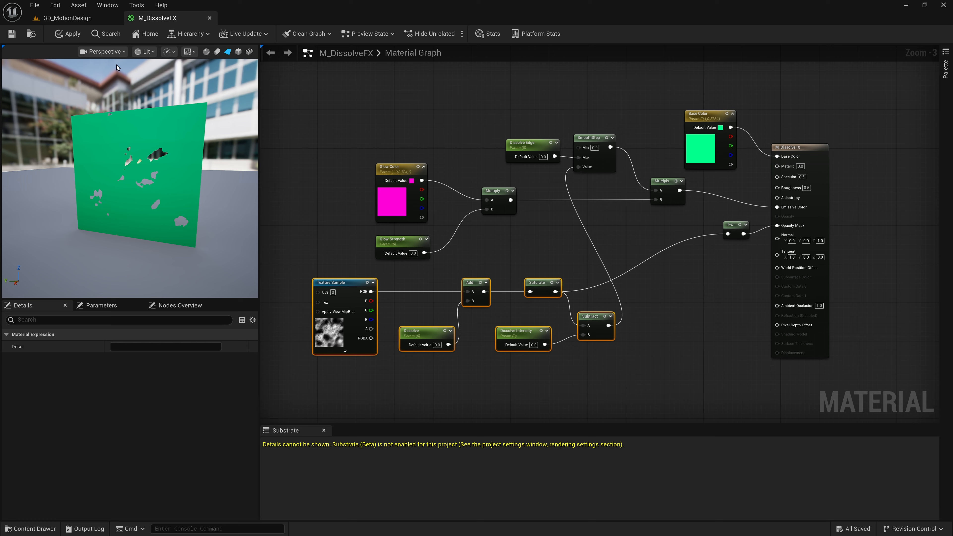
{"action": "left_click", "coordinate": [68, 36]}
Step: Convert the Texture Sample node to a parameter named Texture, and apply and save the material
{"action": "left_click", "coordinate": [335, 289]}
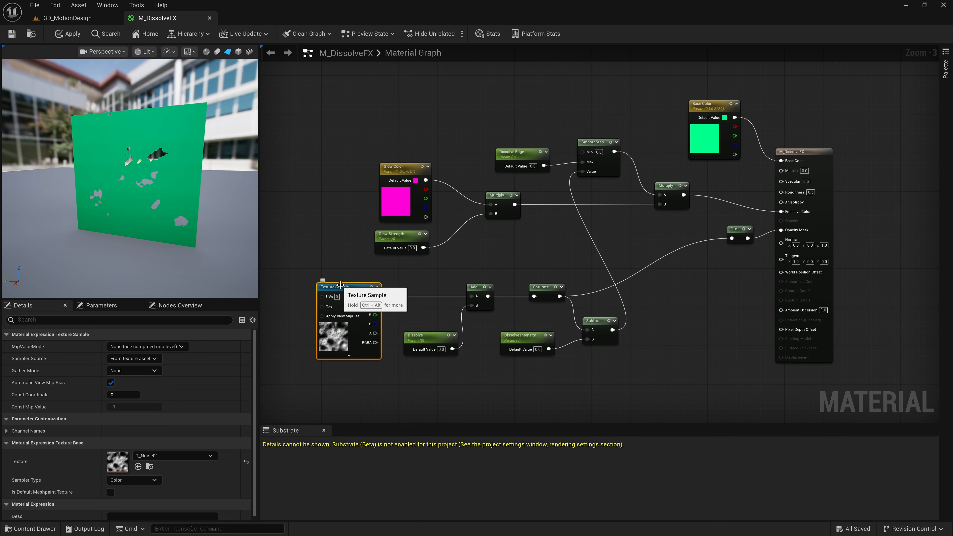
{"action": "right_click", "coordinate": [339, 288]}
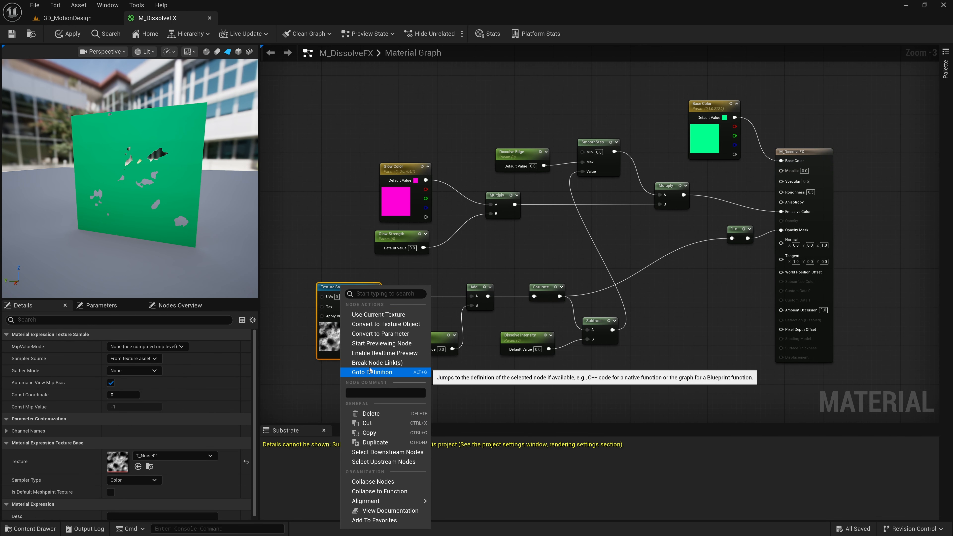
{"action": "left_click", "coordinate": [379, 334]}
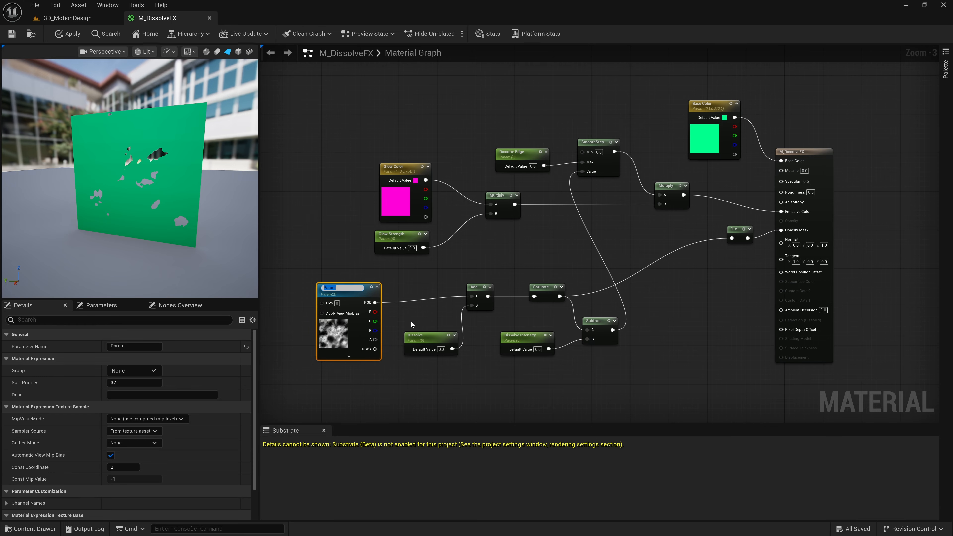
{"action": "type", "text": "Texture"}
{"action": "left_click", "coordinate": [440, 384]}
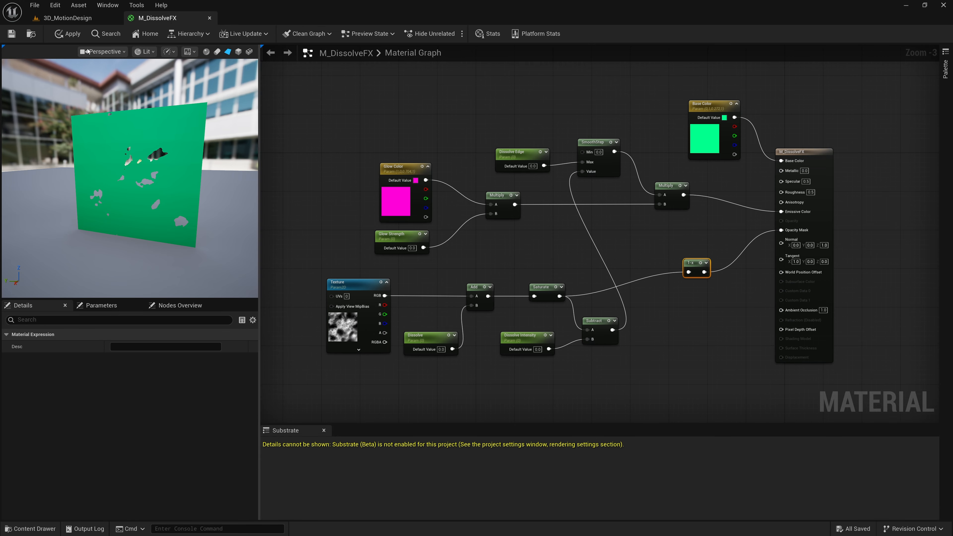
{"action": "left_click", "coordinate": [63, 36]}
{"action": "left_click", "coordinate": [11, 34]}
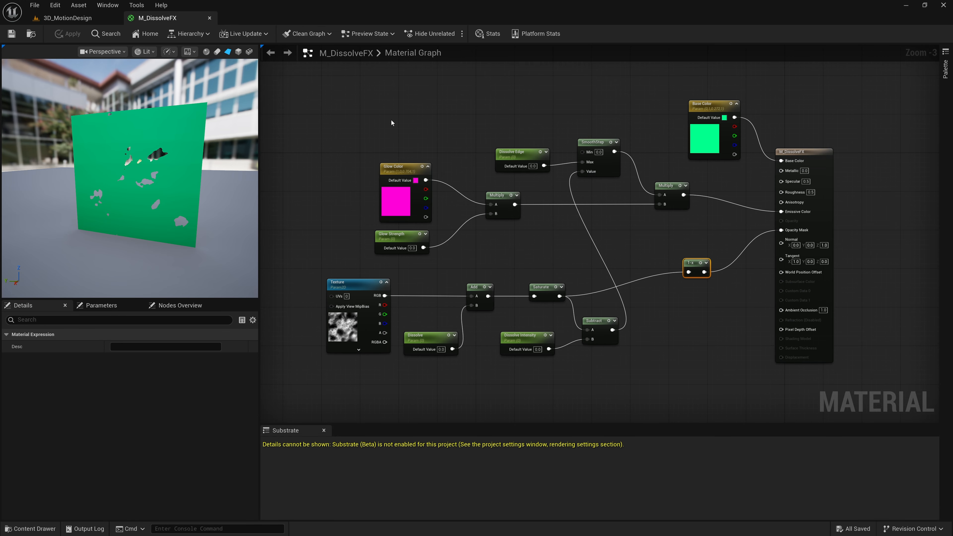
Step: Open the MI_DissolveFX material instance from the level's Material folder and detach its editor into a floating window
{"action": "left_click", "coordinate": [68, 18]}
{"action": "left_click", "coordinate": [302, 428]}
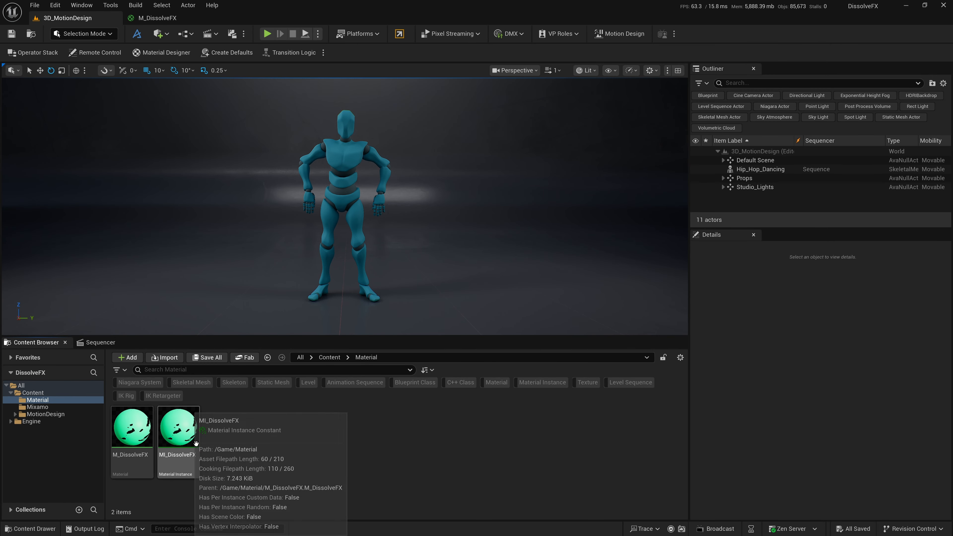
{"action": "double_click", "coordinate": [189, 436]}
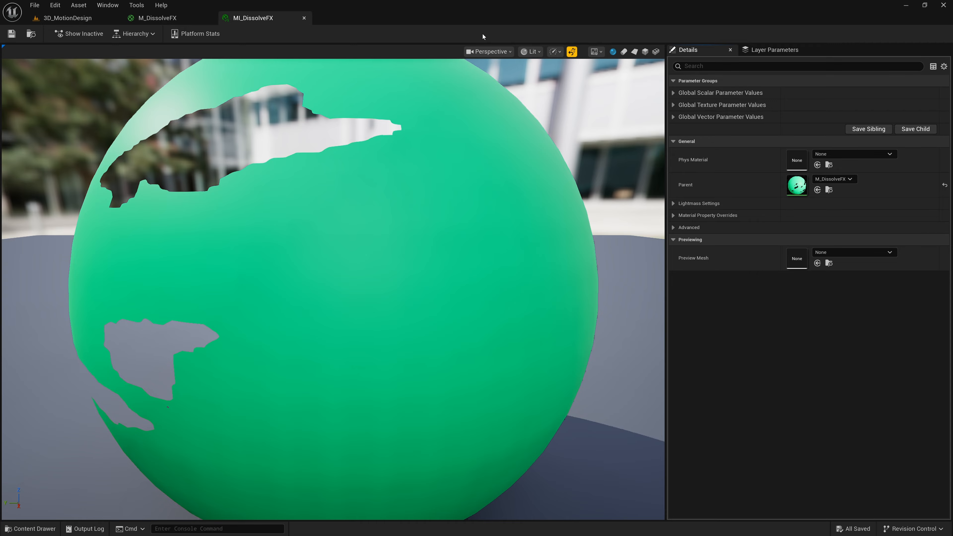
{"action": "left_click_drag", "start_coordinate": [253, 18], "coordinate": [232, 96]}
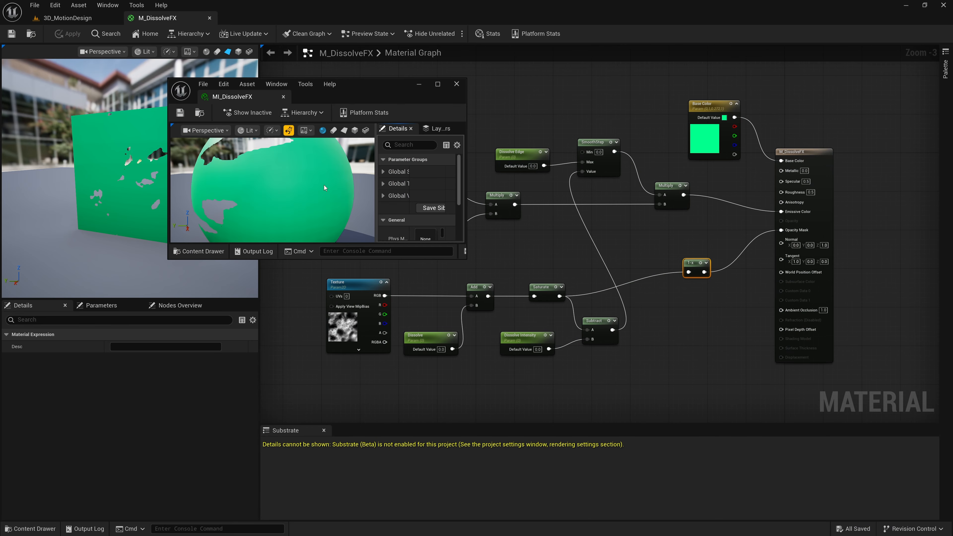
Step: Enable the Dissolve, Dissolve Edge, Dissolve Intensity and Glow Strength scalar overrides in MI_DissolveFX
{"action": "left_click", "coordinate": [364, 171]}
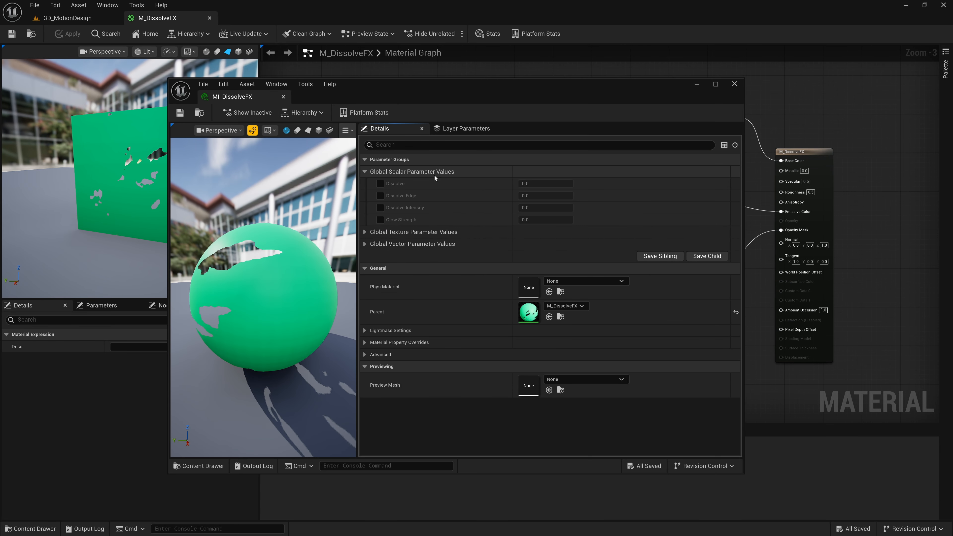
{"action": "left_click", "coordinate": [380, 184]}
{"action": "left_click", "coordinate": [379, 195]}
{"action": "left_click", "coordinate": [380, 207]}
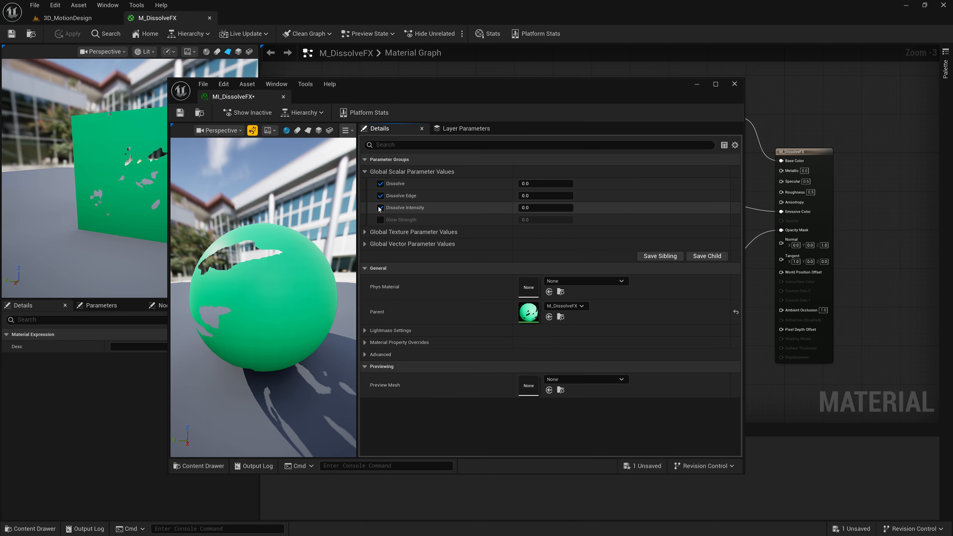
{"action": "left_click", "coordinate": [380, 219]}
Step: Enable the Texture, Base Color and Glow Color parameter overrides in MI_DissolveFX
{"action": "left_click", "coordinate": [364, 232]}
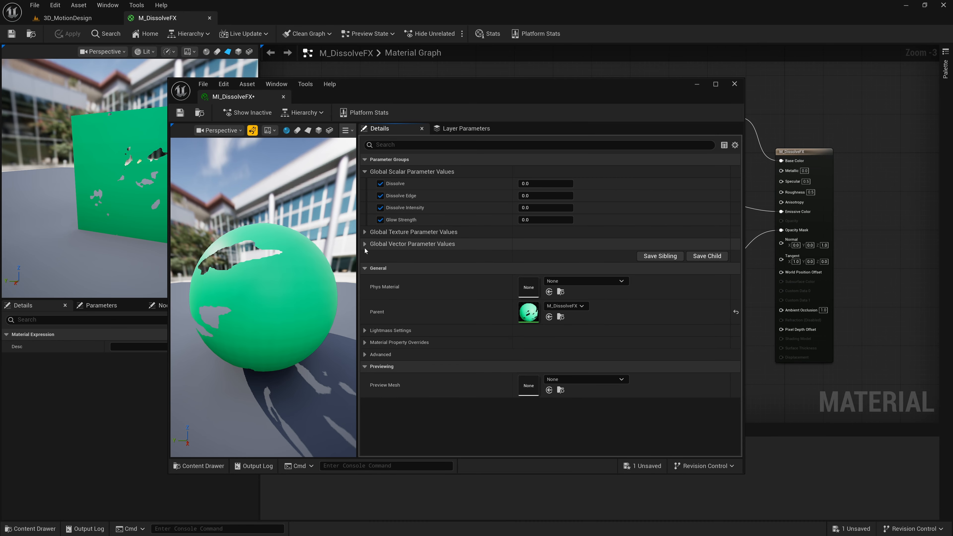
{"action": "left_click", "coordinate": [365, 268]}
{"action": "left_click", "coordinate": [380, 250]}
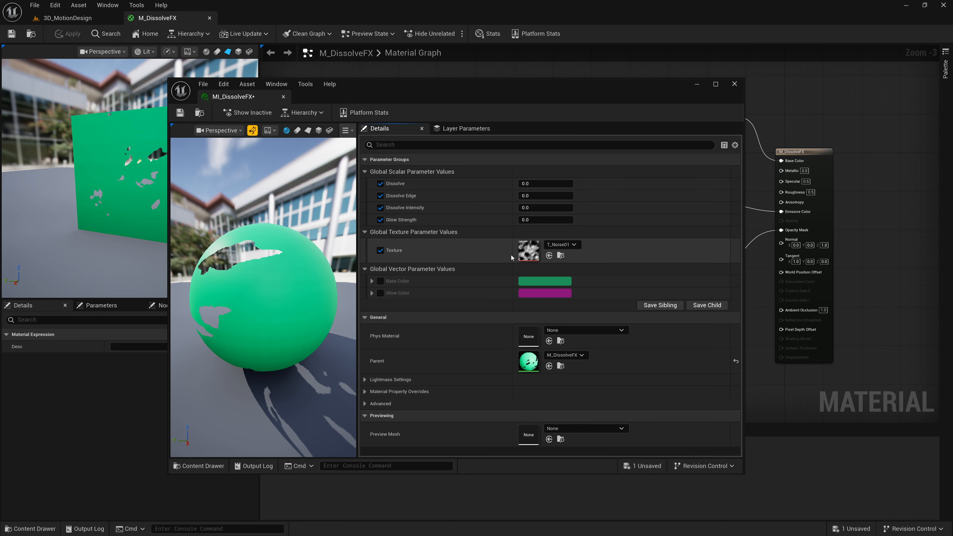
{"action": "left_click", "coordinate": [380, 281]}
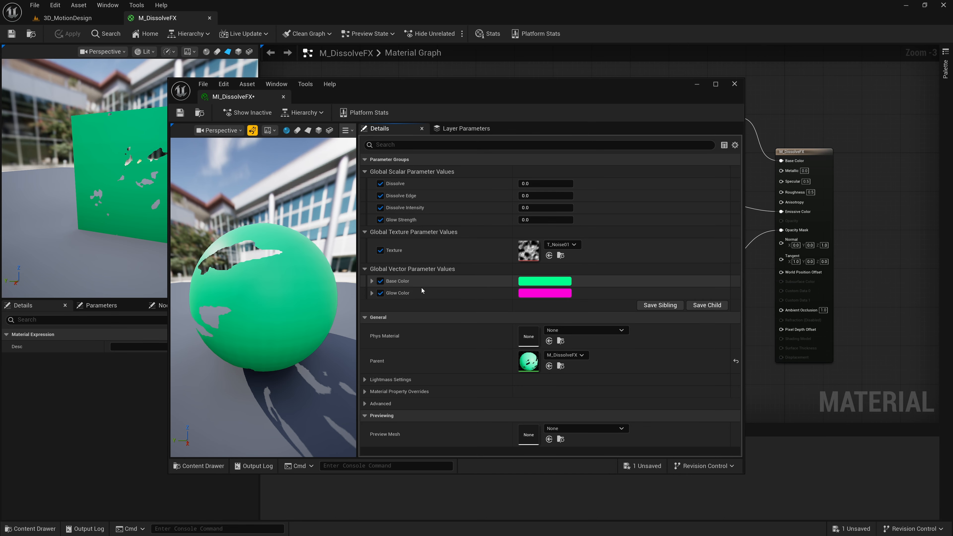
{"action": "left_click", "coordinate": [379, 293]}
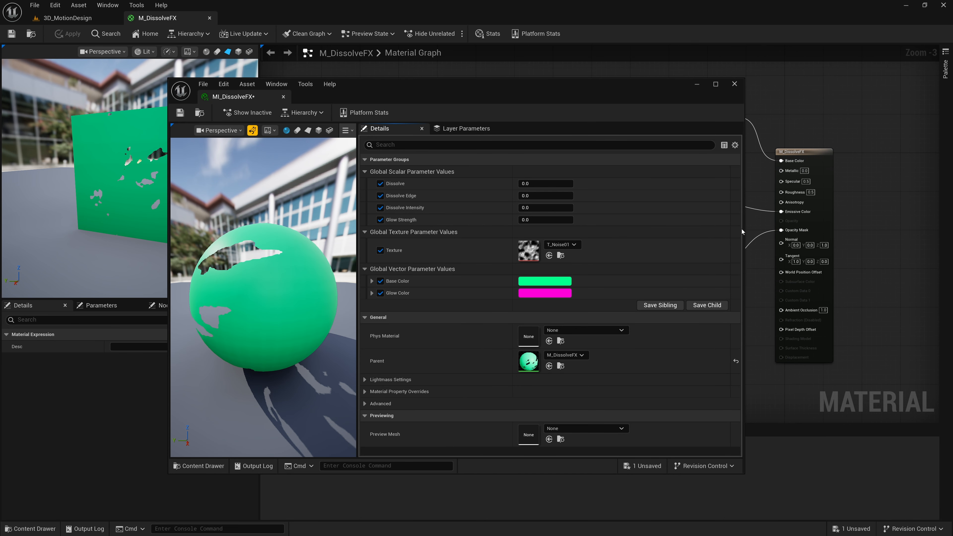
Step: Narrow the floating MI_DissolveFX window and place it beside the dancer in the 3D_MotionDesign level
{"action": "left_click_drag", "start_coordinate": [739, 230], "coordinate": [600, 235]}
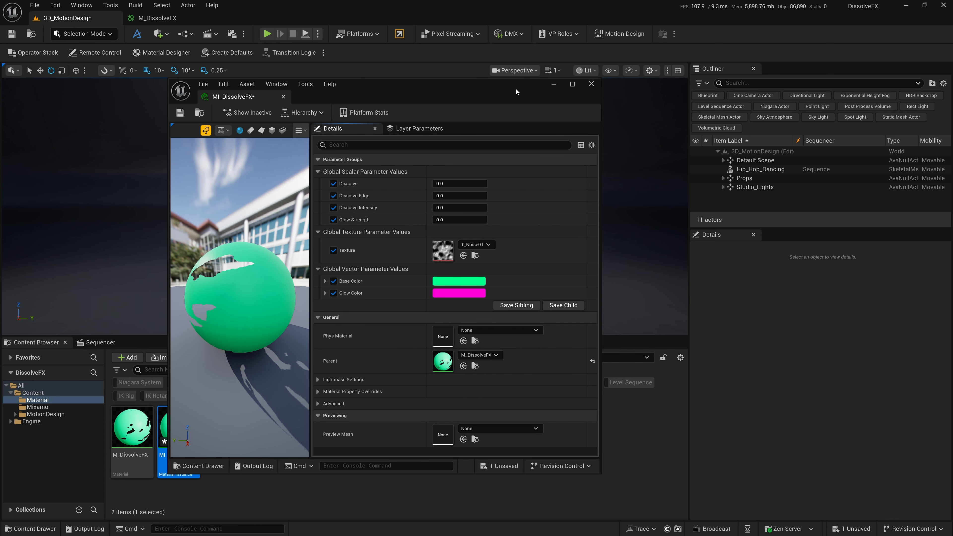
{"action": "left_click_drag", "start_coordinate": [516, 89], "coordinate": [218, 93]}
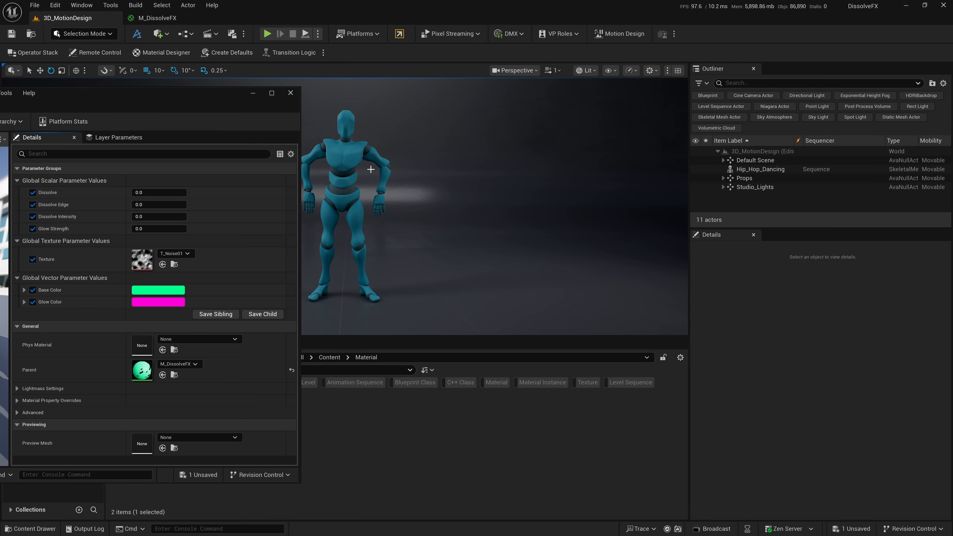
Step: Assign MI_DissolveFX to the Element 0 body material slot of the Hip_Hop_Dancing actor
{"action": "left_click", "coordinate": [408, 178]}
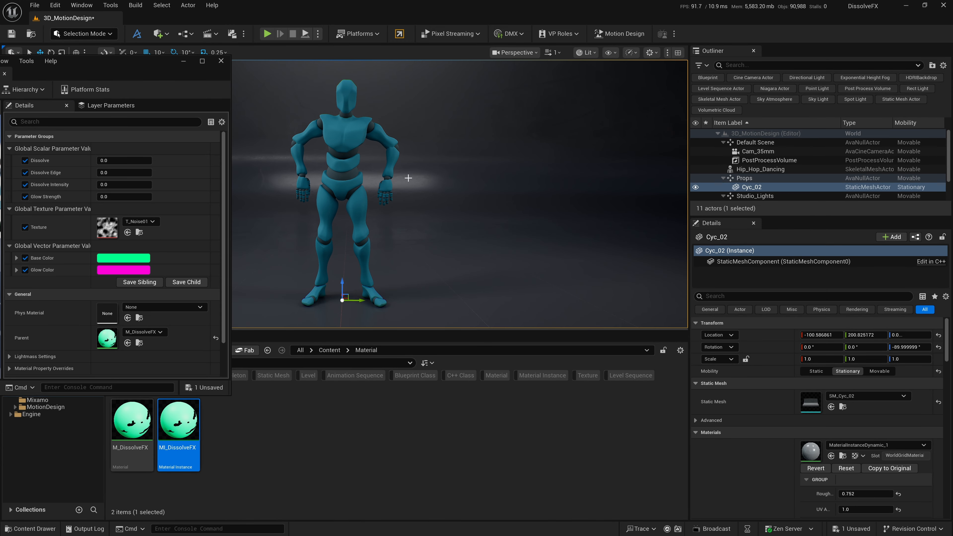
{"action": "left_click", "coordinate": [346, 153]}
{"action": "scroll", "coordinate": [408, 171], "scroll_direction": "up", "scroll_amount": 1}
{"action": "middle_click_drag", "start_coordinate": [409, 170], "coordinate": [439, 175]}
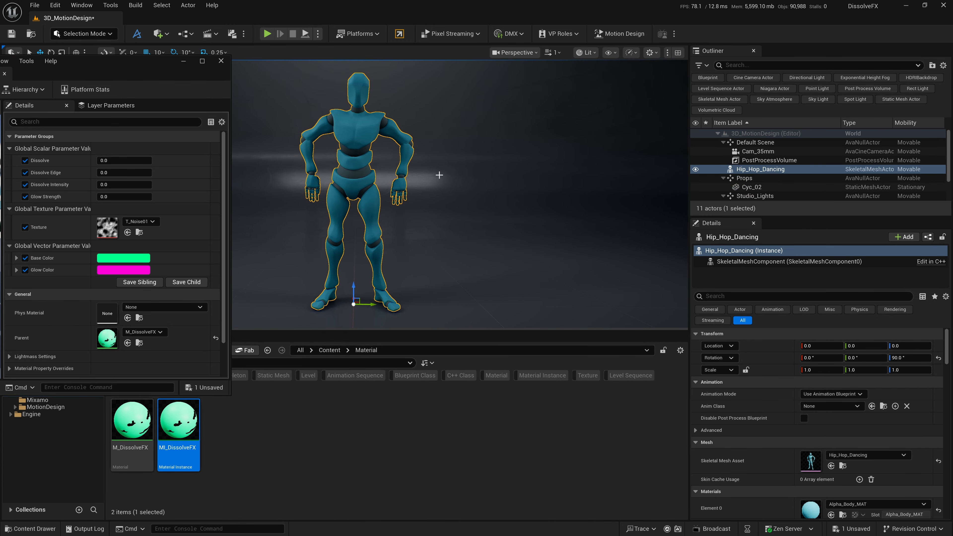
{"action": "left_click_drag", "start_coordinate": [683, 189], "coordinate": [645, 188]}
{"action": "scroll", "coordinate": [820, 352], "scroll_direction": "down", "scroll_amount": 5}
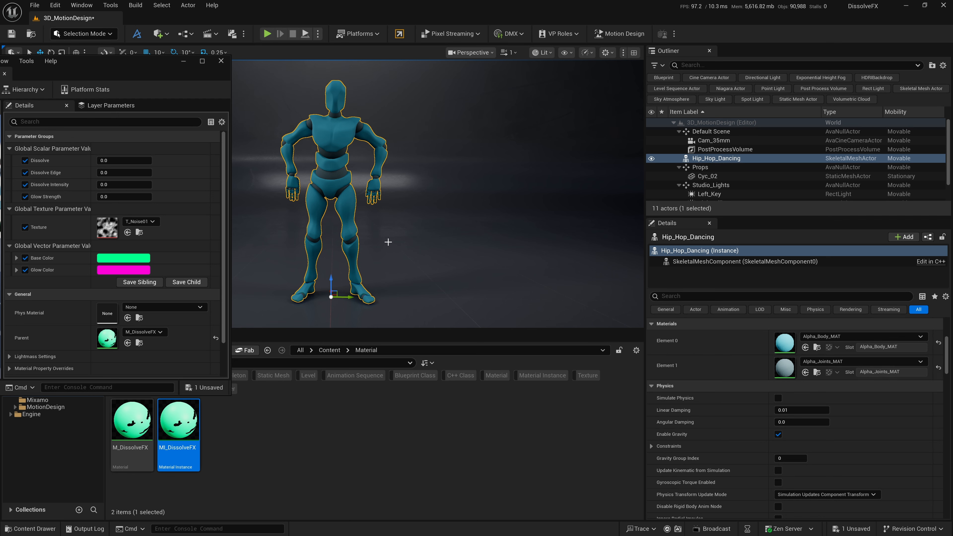
{"action": "scroll", "coordinate": [387, 241], "scroll_direction": "up", "scroll_amount": 3}
{"action": "mouse_move", "coordinate": [388, 241]}
{"action": "middle_mouse_down"}
{"action": "mouse_move", "coordinate": [432, 242]}
{"action": "mouse_move", "coordinate": [382, 240]}
{"action": "middle_mouse_up"}
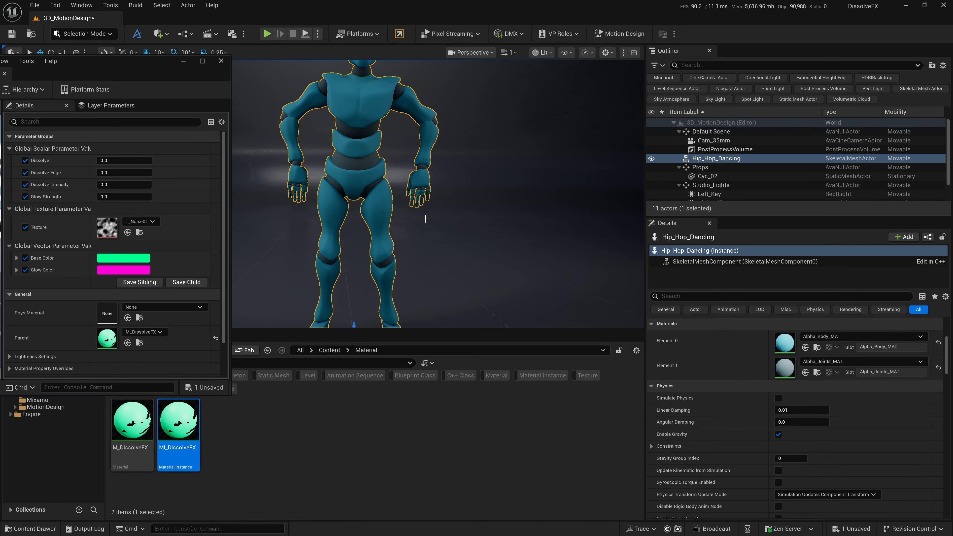
{"action": "middle_click_drag", "start_coordinate": [425, 219], "coordinate": [425, 199]}
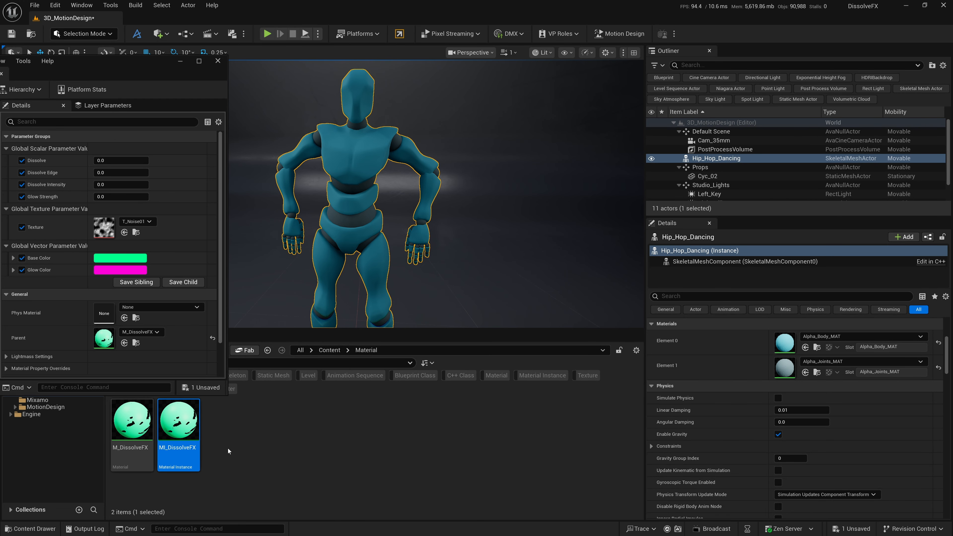
{"action": "left_click_drag", "start_coordinate": [175, 433], "coordinate": [790, 343]}
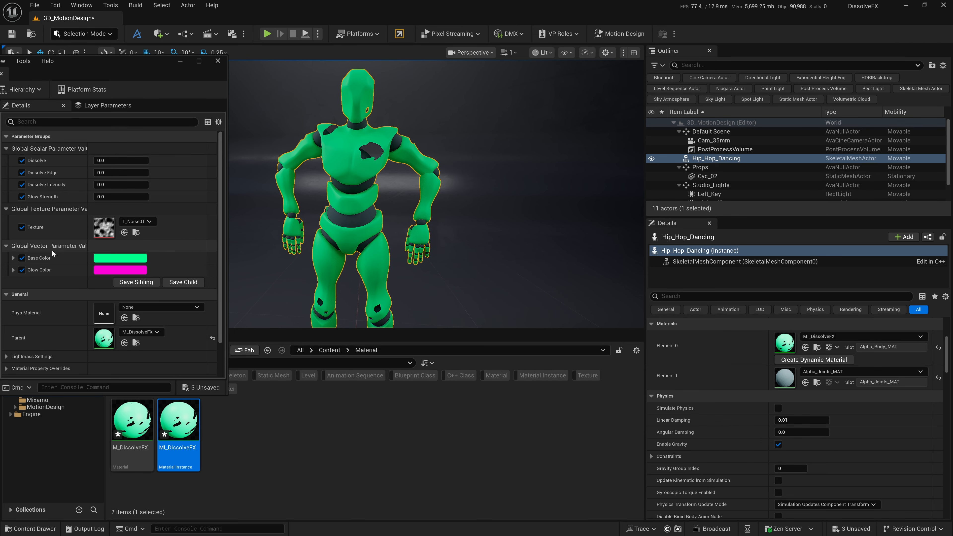
Step: Set the Base Color of MI_DissolveFX to white
{"action": "left_click", "coordinate": [120, 258]}
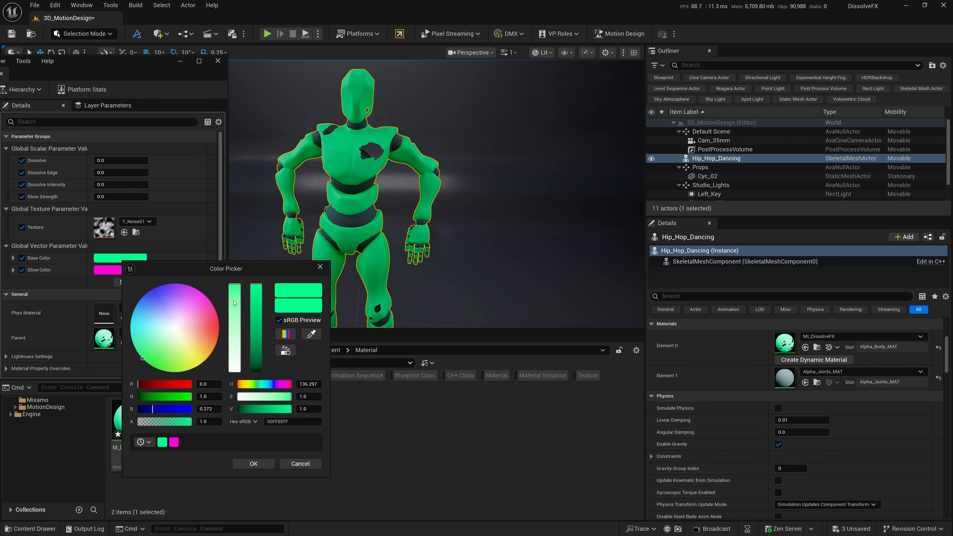
{"action": "left_click_drag", "start_coordinate": [234, 303], "coordinate": [234, 371]}
{"action": "left_click", "coordinate": [254, 463]}
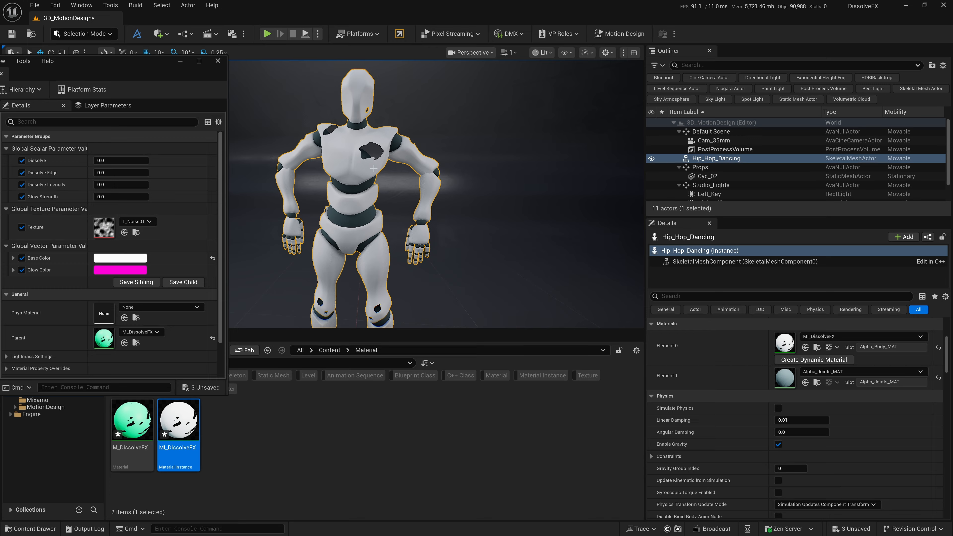
Step: Raise Dissolve to about 0.299 and Dissolve Edge to about 1.625 in MI_DissolveFX, and inspect the dancer's chest up close
{"action": "left_click_drag", "start_coordinate": [140, 64], "coordinate": [202, 72]}
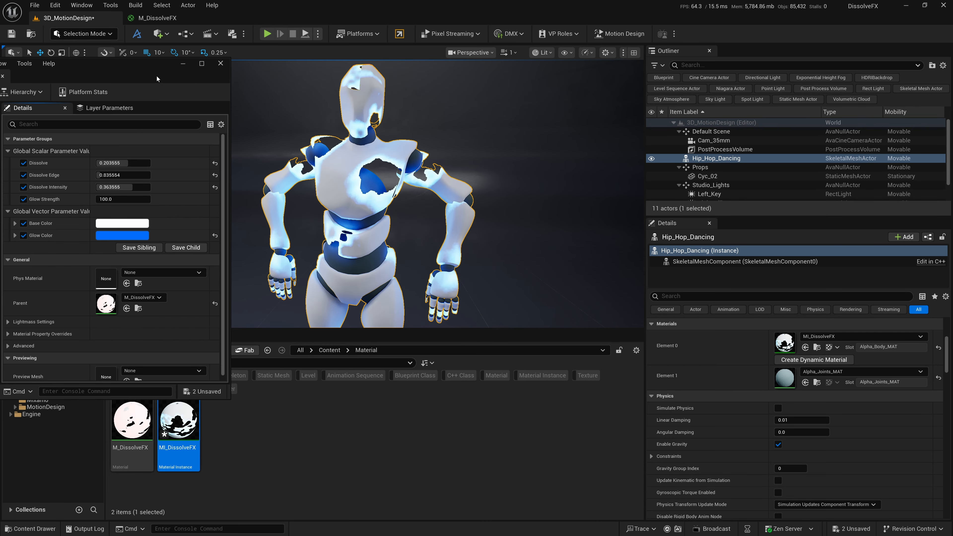
{"action": "left_click_drag", "start_coordinate": [165, 69], "coordinate": [159, 70]}
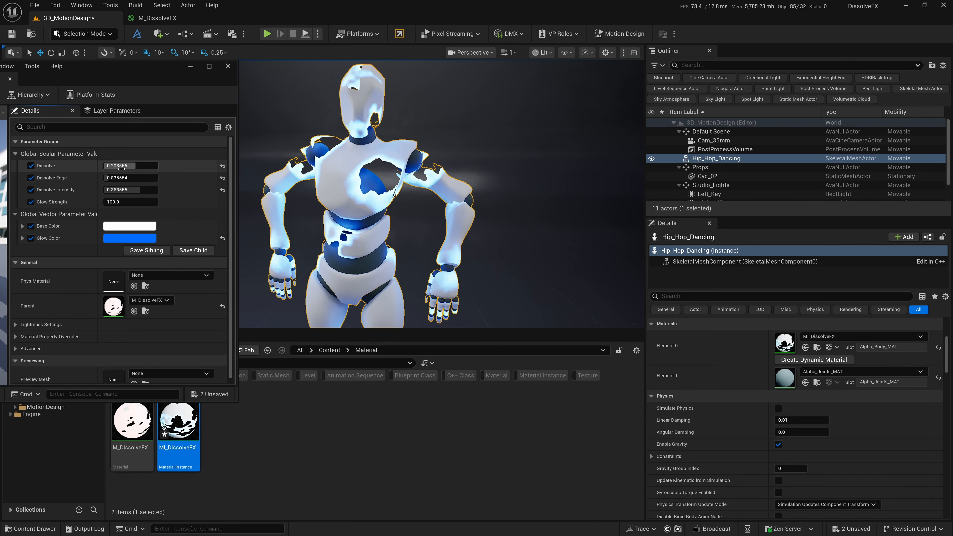
{"action": "left_click_drag", "start_coordinate": [121, 167], "coordinate": [146, 178]}
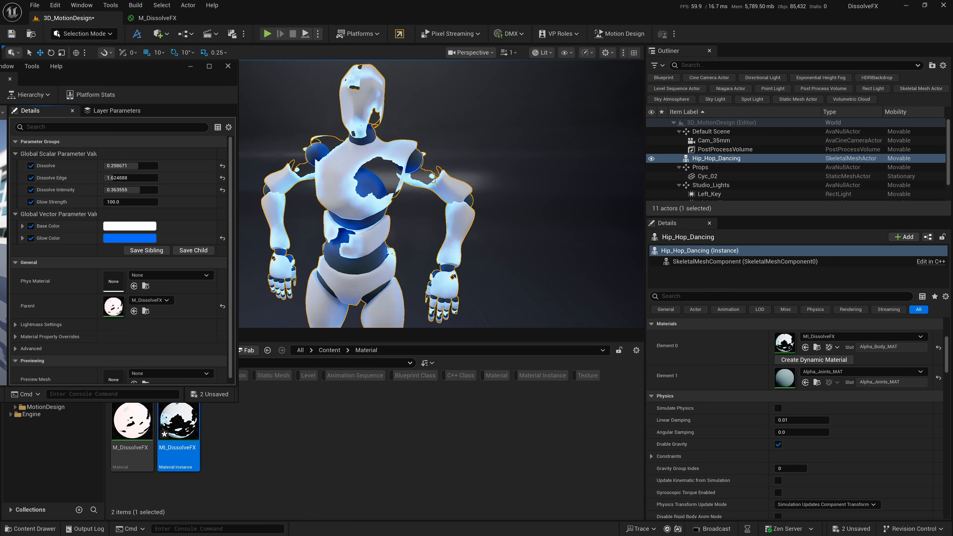
{"action": "scroll", "coordinate": [381, 180], "scroll_direction": "up", "scroll_amount": 5}
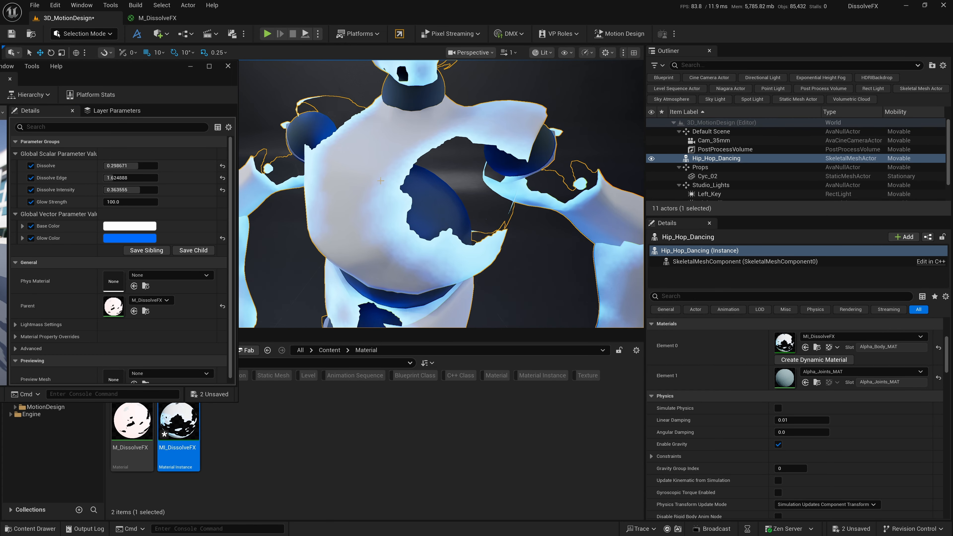
Step: Adjust MI_DissolveFX to a Dissolve Edge of about 0.907, Dissolve Intensity of about 0.420 and Glow Strength of about 98.58
{"action": "left_click_drag", "start_coordinate": [114, 177], "coordinate": [120, 202]}
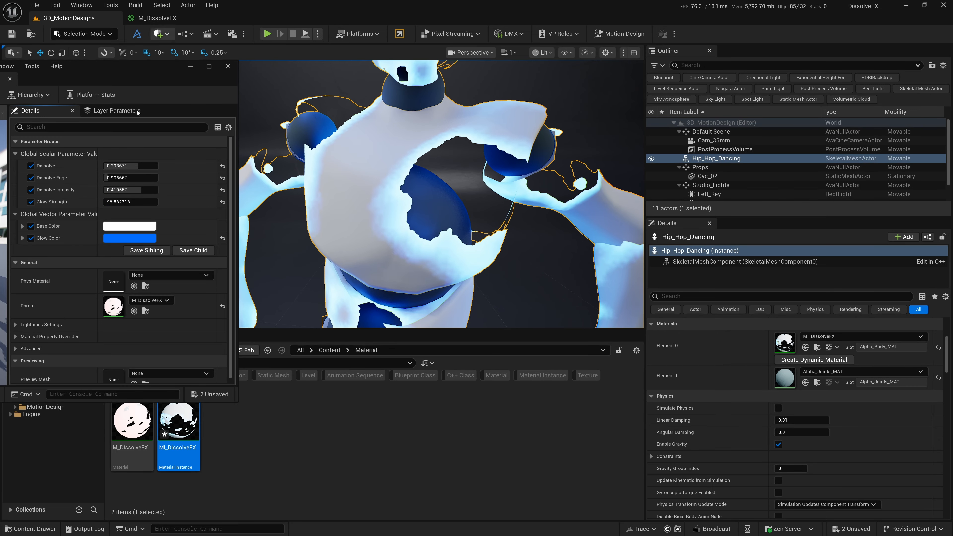
Step: Review the Glow Color and Glow Strength nodes in the M_DissolveFX graph, and return to the 3D_MotionDesign level
{"action": "left_click", "coordinate": [155, 18]}
{"action": "right_click_drag", "start_coordinate": [411, 129], "coordinate": [449, 100]}
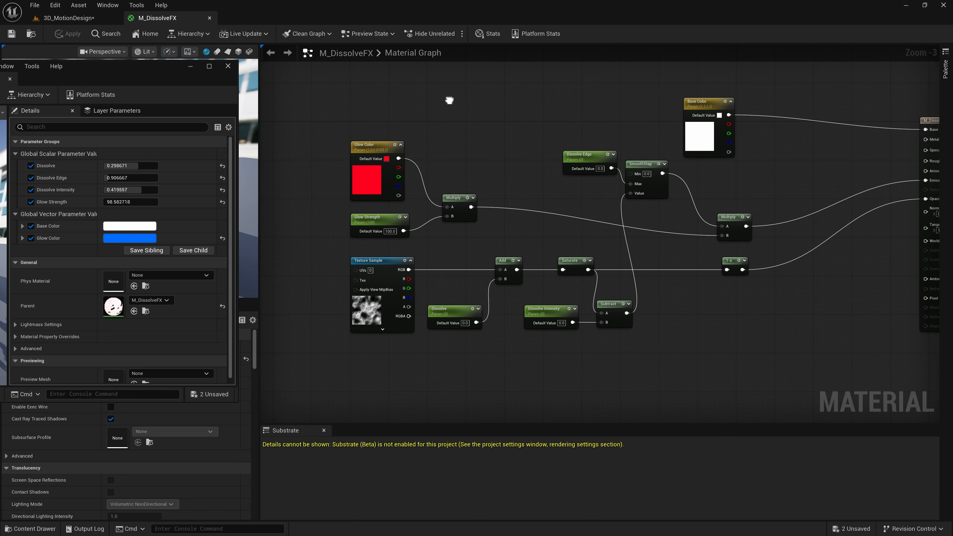
{"action": "scroll", "coordinate": [484, 210], "scroll_direction": "up", "scroll_amount": 2}
{"action": "left_click", "coordinate": [362, 238]}
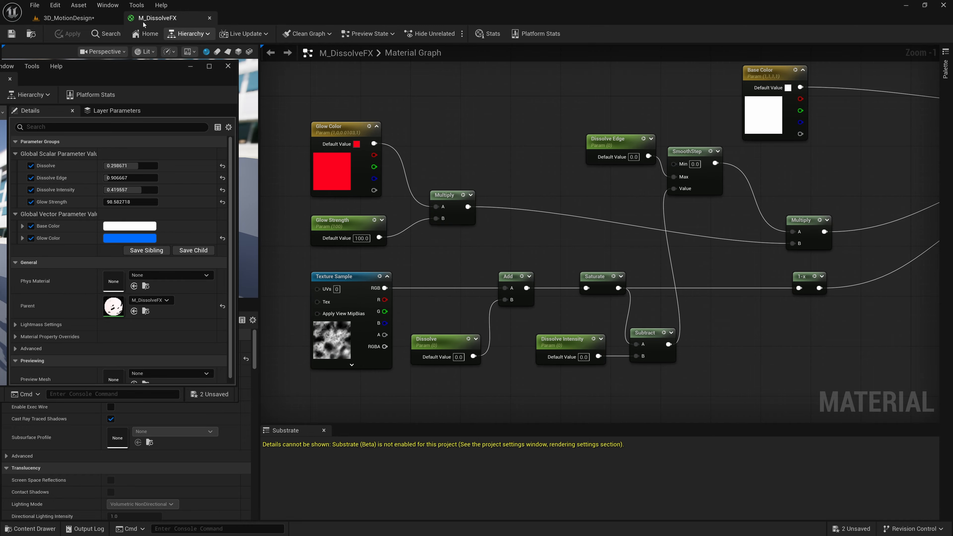
{"action": "left_click", "coordinate": [85, 19]}
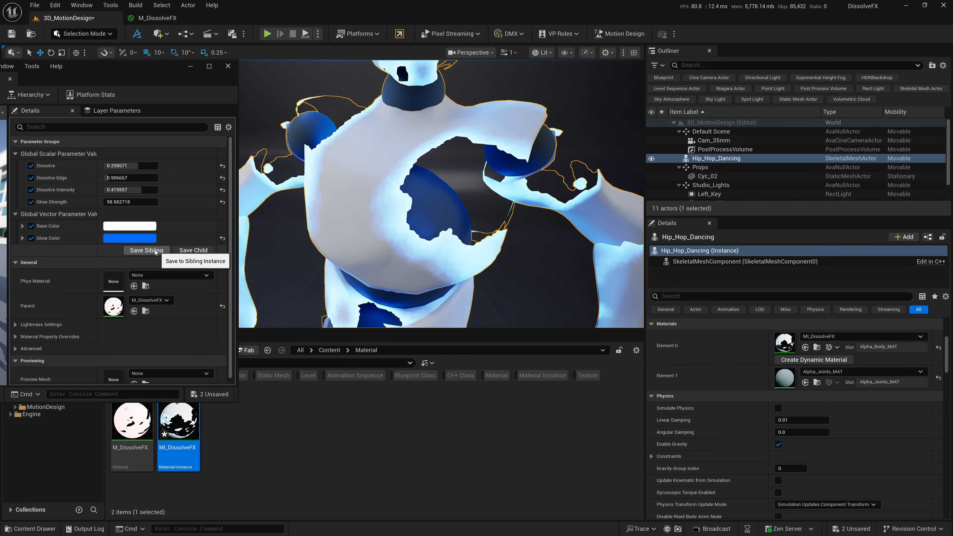
Step: Change the Glow Color of MI_DissolveFX to hot pink
{"action": "left_click", "coordinate": [125, 239]}
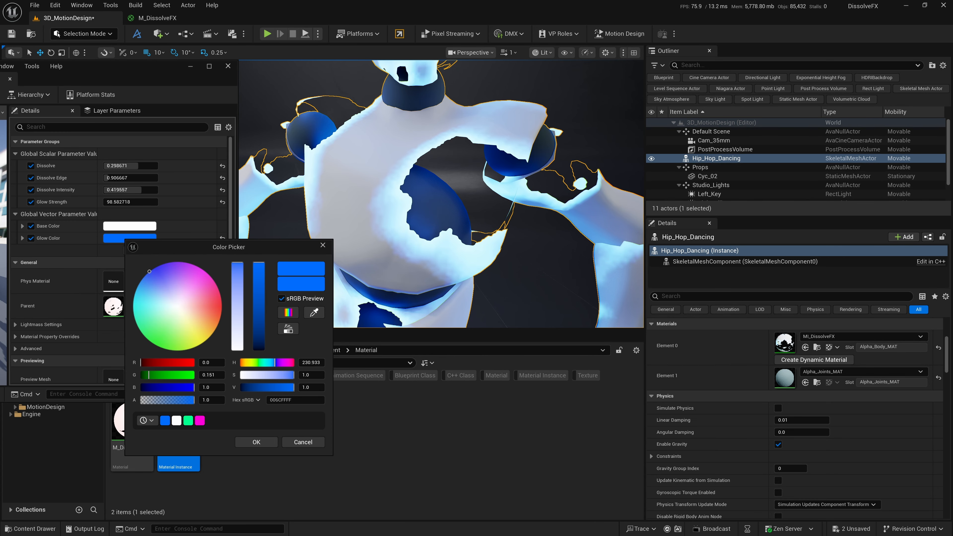
{"action": "mouse_move", "coordinate": [182, 292]}
{"action": "left_mouse_down"}
{"action": "mouse_move", "coordinate": [216, 284]}
{"action": "mouse_move", "coordinate": [136, 292]}
{"action": "mouse_move", "coordinate": [173, 280]}
{"action": "mouse_move", "coordinate": [217, 286]}
{"action": "left_mouse_up"}
{"action": "left_click_drag", "start_coordinate": [192, 387], "coordinate": [165, 387]}
{"action": "left_click", "coordinate": [257, 442]}
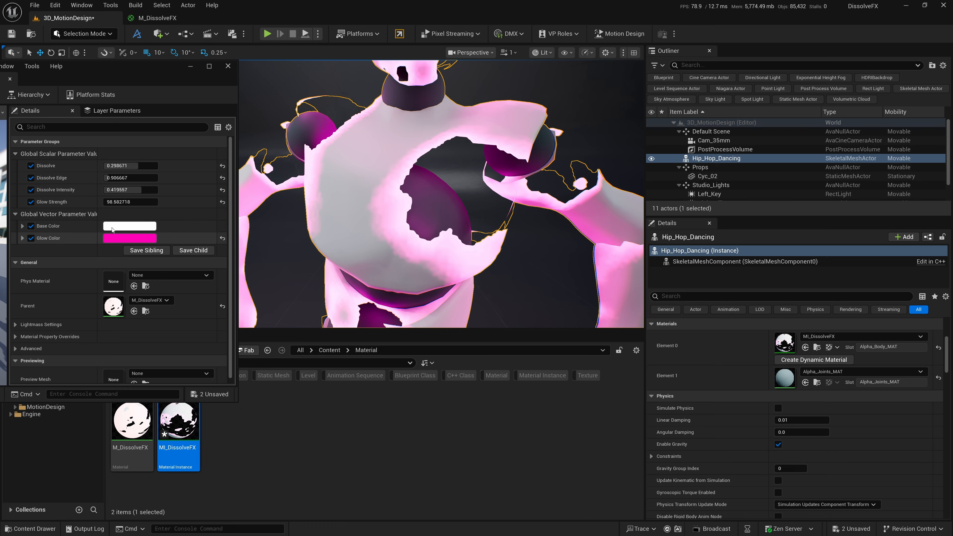
Step: Set Glow Strength to 100 and Dissolve Intensity to about 0.455 in MI_DissolveFX
{"action": "mouse_move", "coordinate": [130, 201]}
{"action": "left_mouse_down"}
{"action": "mouse_move", "coordinate": [148, 201]}
{"action": "mouse_move", "coordinate": [129, 202]}
{"action": "left_mouse_up"}
{"action": "left_click", "coordinate": [130, 202]}
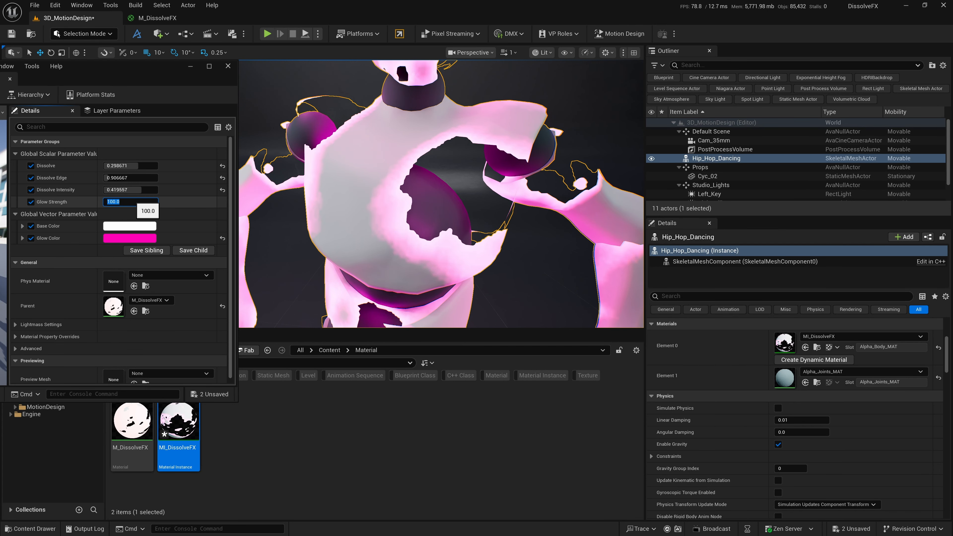
{"action": "left_click_drag", "start_coordinate": [128, 190], "coordinate": [129, 189]}
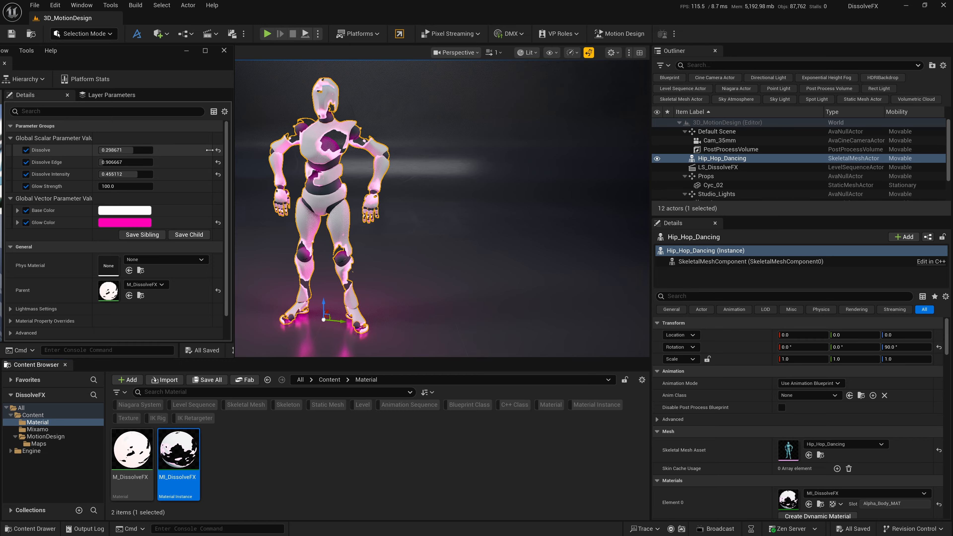
Step: Reset Dissolve, Dissolve Edge and Dissolve Intensity of MI_DissolveFX to 0.0, and close the material instance window
{"action": "left_click", "coordinate": [218, 150]}
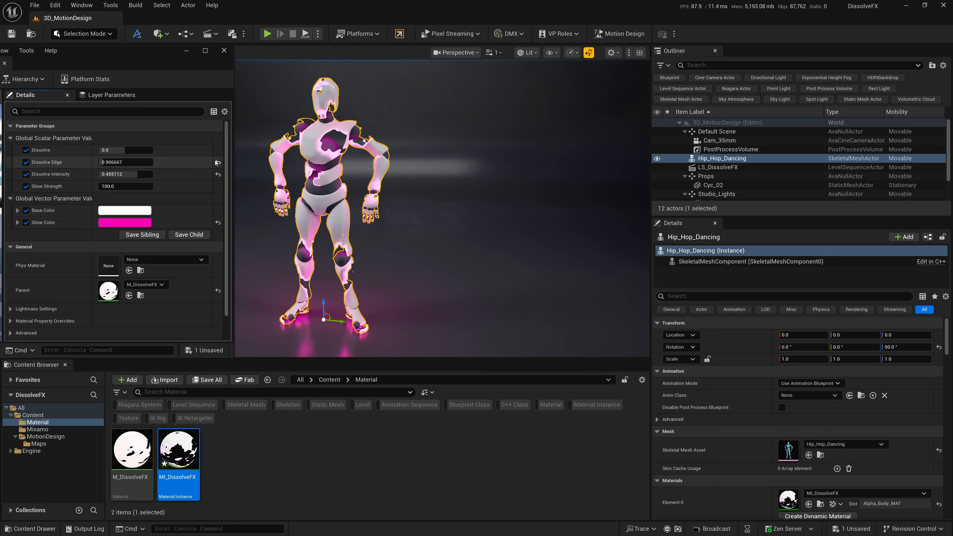
{"action": "left_click", "coordinate": [218, 162]}
{"action": "left_click", "coordinate": [217, 174]}
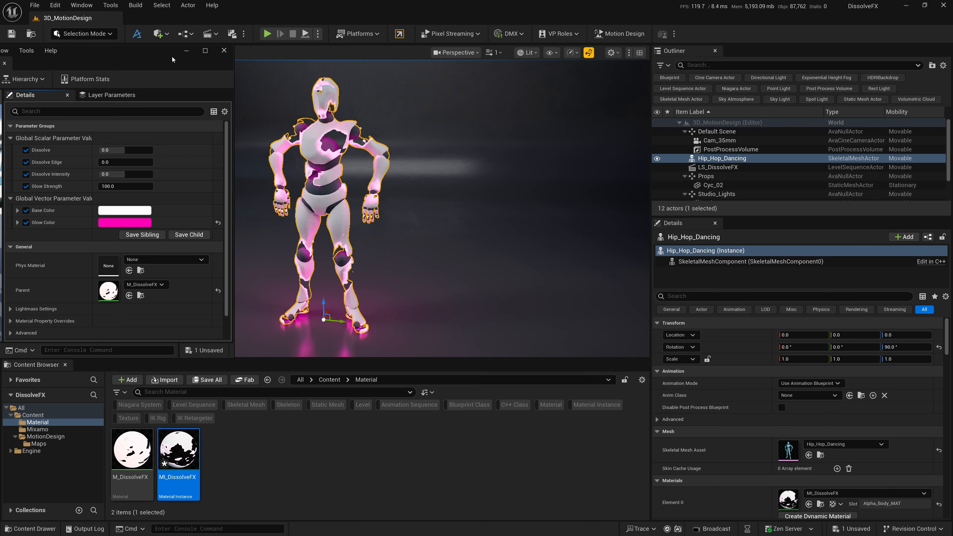
{"action": "left_click", "coordinate": [224, 50]}
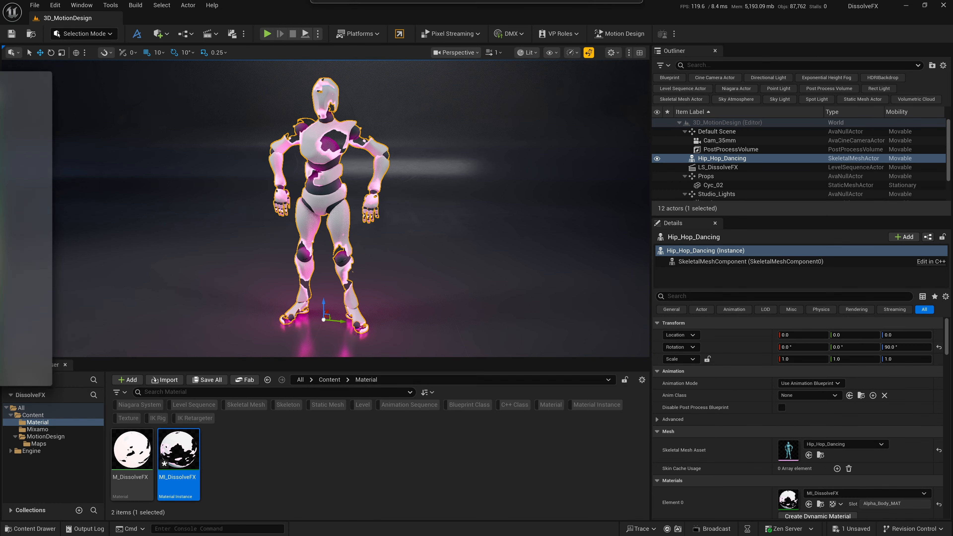
Step: Open the LS_DissolveFX level sequence, give the Sequencer more height, and select the dancer
{"action": "left_click", "coordinate": [210, 34]}
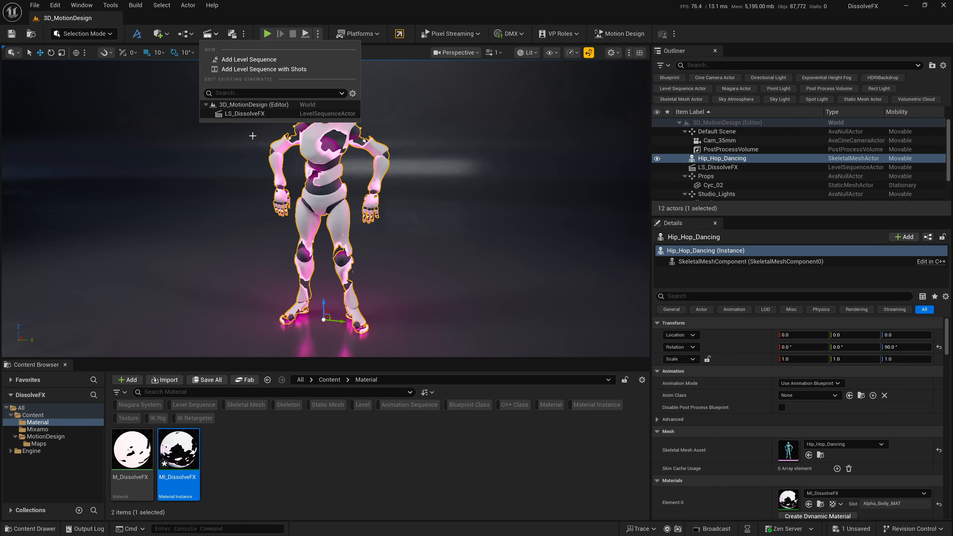
{"action": "left_click", "coordinate": [247, 114]}
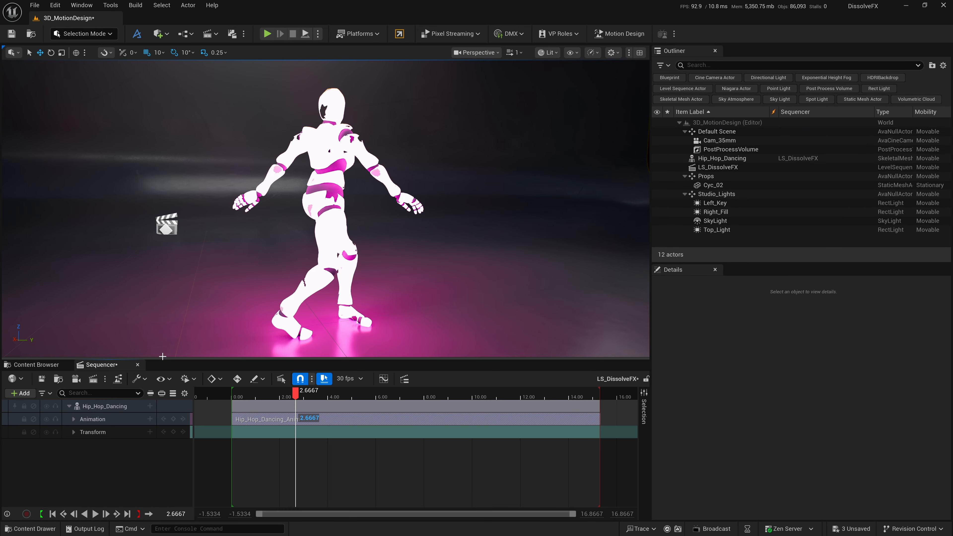
{"action": "left_click_drag", "start_coordinate": [163, 358], "coordinate": [163, 318]}
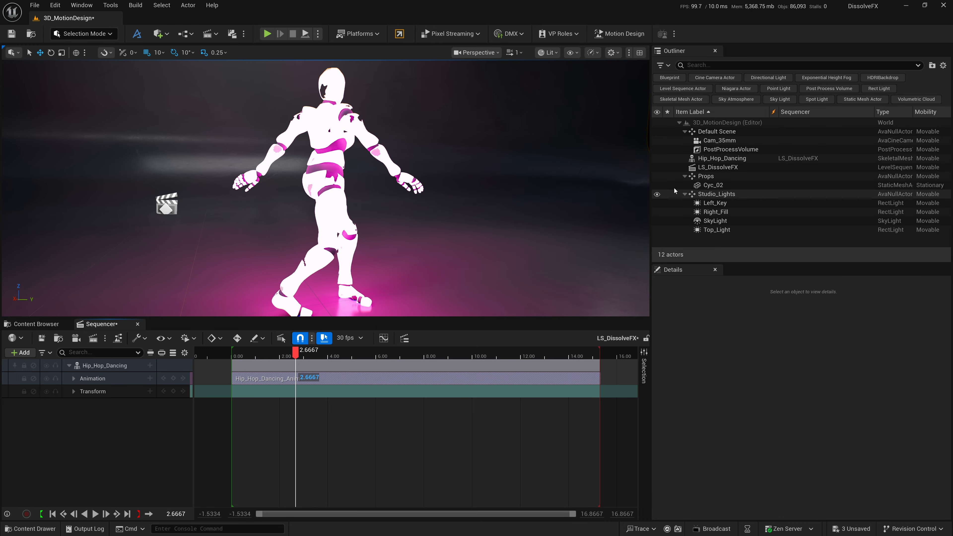
{"action": "left_click", "coordinate": [337, 210]}
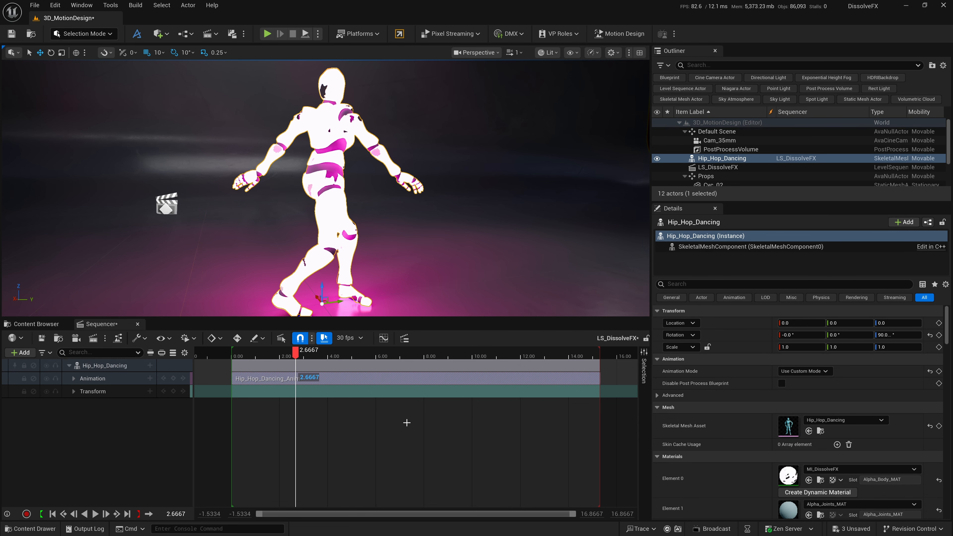
Step: Return the playhead to 0.00 and add a SkeletalMeshComponent0 track under Hip_Hop_Dancing in the sequence
{"action": "left_click", "coordinate": [232, 359]}
{"action": "left_click_drag", "start_coordinate": [232, 361], "coordinate": [212, 365]}
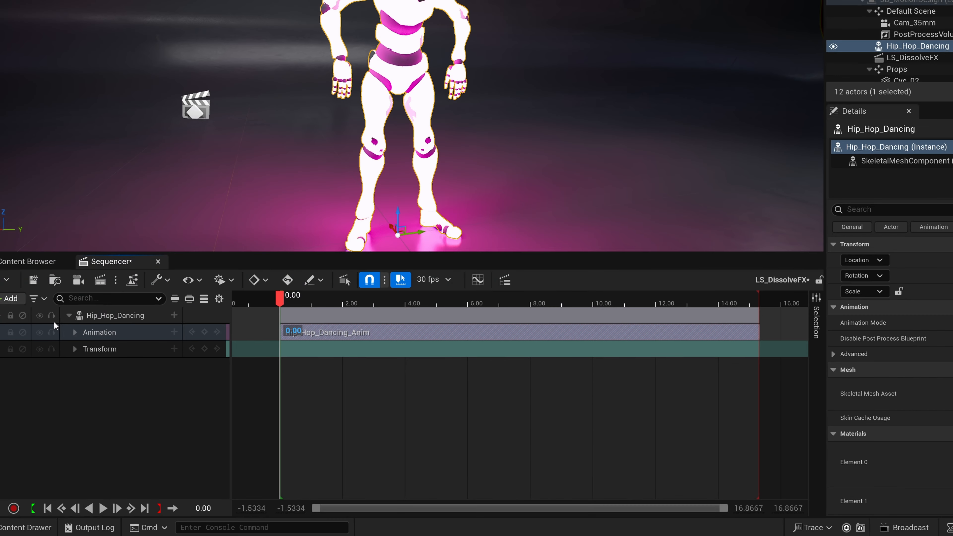
{"action": "left_click", "coordinate": [173, 315]}
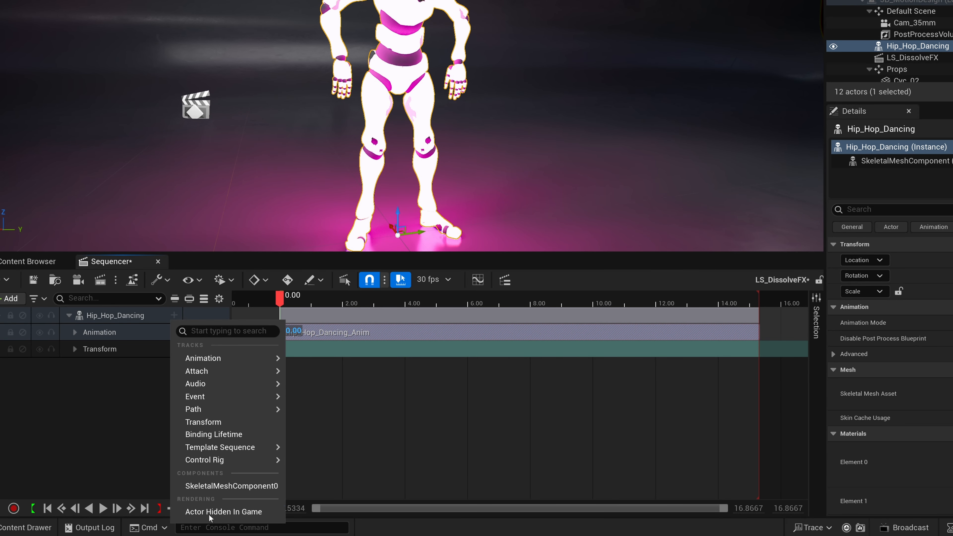
{"action": "left_click", "coordinate": [233, 486]}
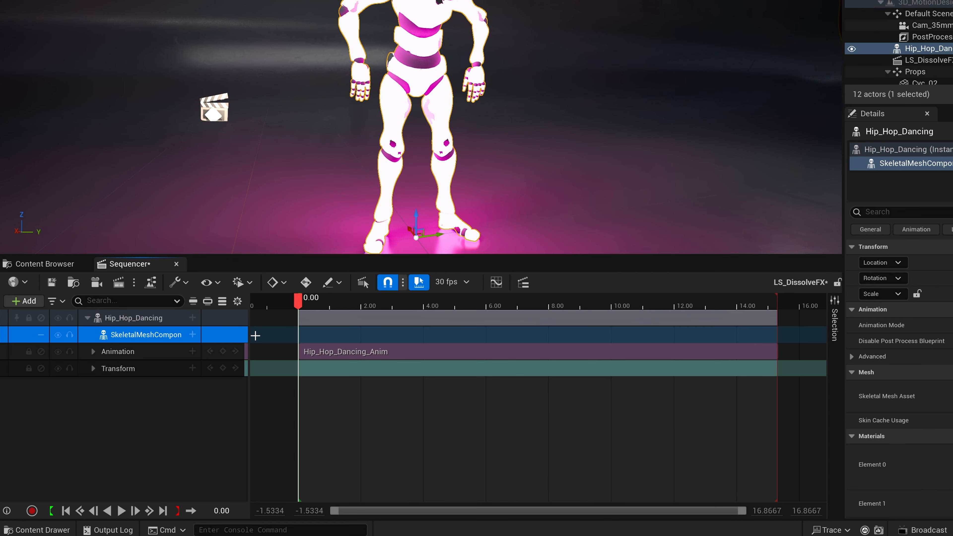
Step: Add an Alpha_Body_MAT material slot track under SkeletalMeshComponent0, with a Dissolve parameter track inside it
{"action": "left_click_drag", "start_coordinate": [247, 335], "coordinate": [293, 335]}
{"action": "left_click", "coordinate": [238, 334]}
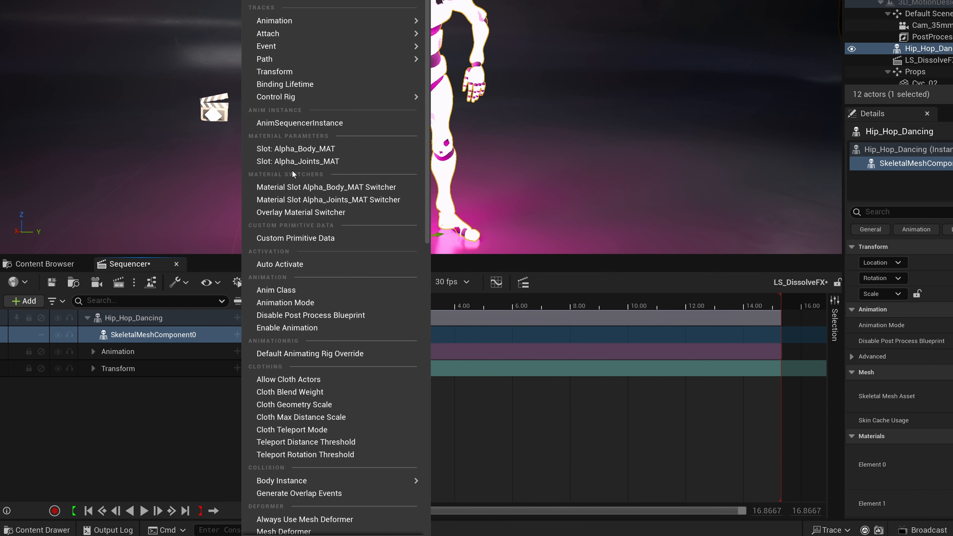
{"action": "left_click", "coordinate": [290, 149]}
{"action": "left_click", "coordinate": [237, 352]}
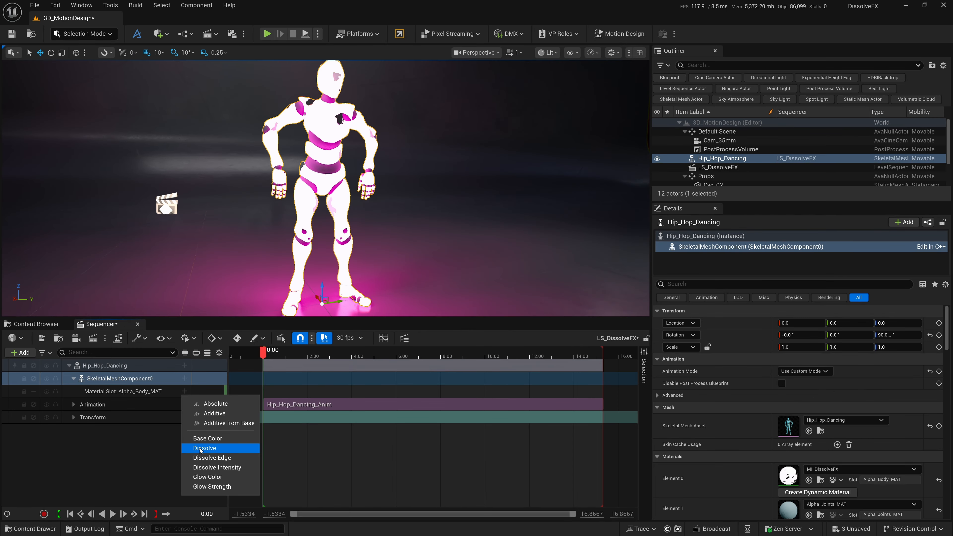
{"action": "left_click", "coordinate": [204, 448]}
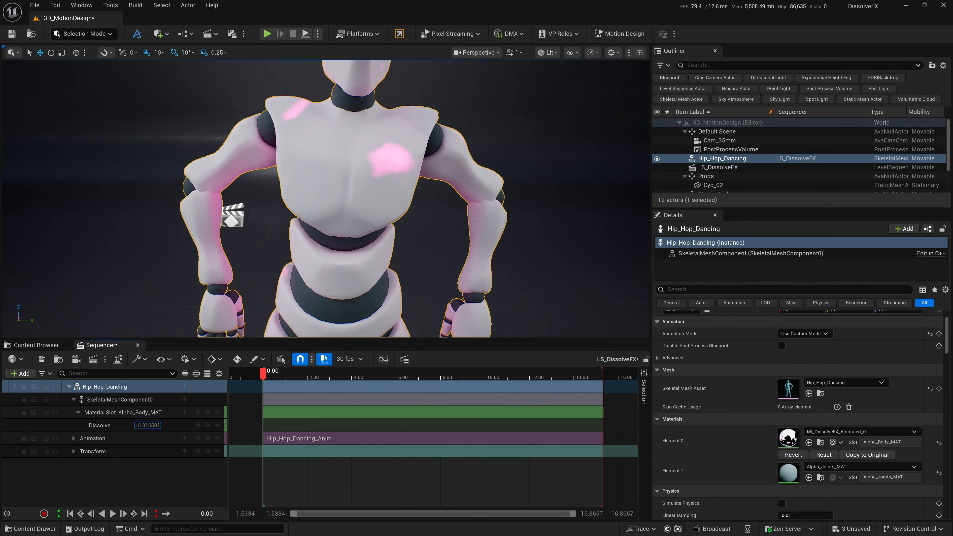
Step: Keyframe Dissolve at about -0.578 at 0.00, about 0.052 at 4.0333 and about 0.612 at 10.0333
{"action": "left_click_drag", "start_coordinate": [147, 425], "coordinate": [137, 425]}
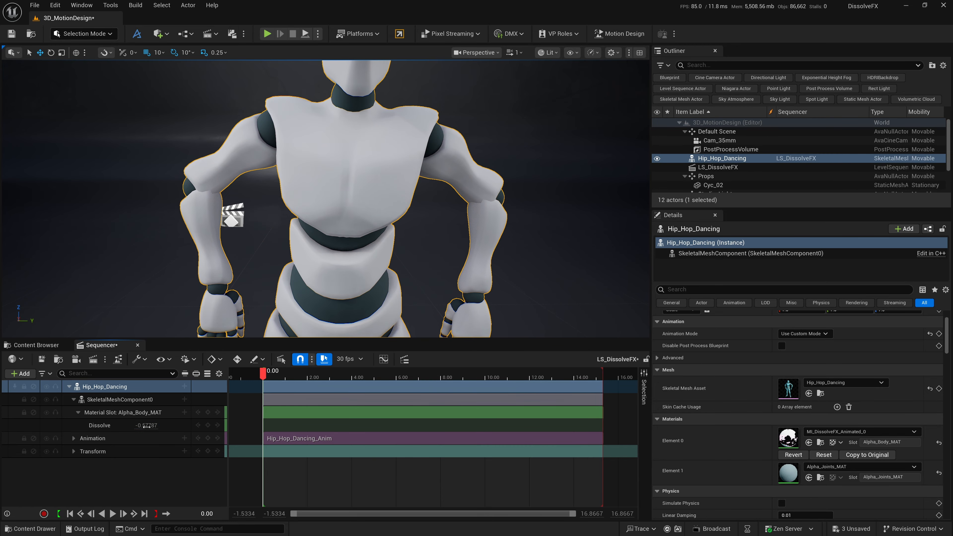
{"action": "left_click", "coordinate": [208, 425]}
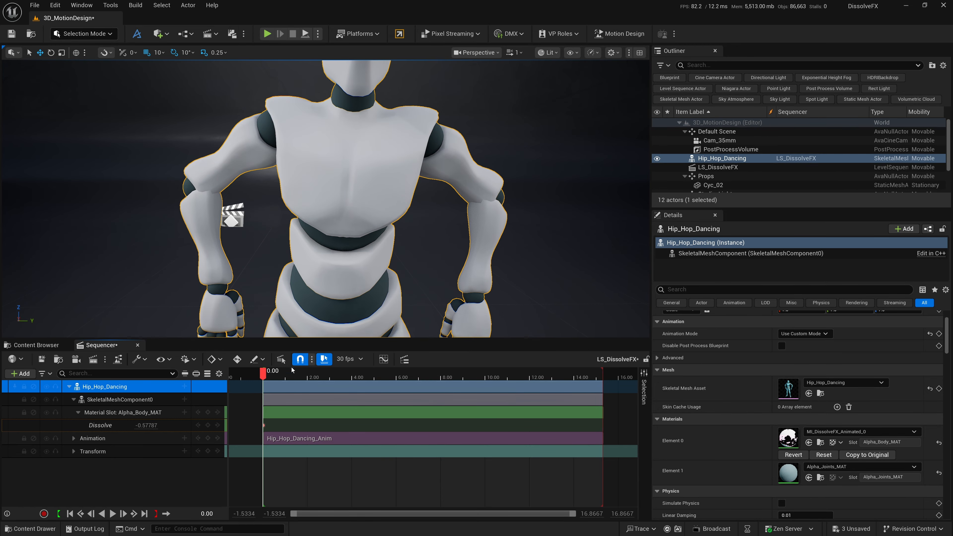
{"action": "left_click_drag", "start_coordinate": [264, 379], "coordinate": [353, 392]}
{"action": "left_click_drag", "start_coordinate": [145, 425], "coordinate": [165, 425]}
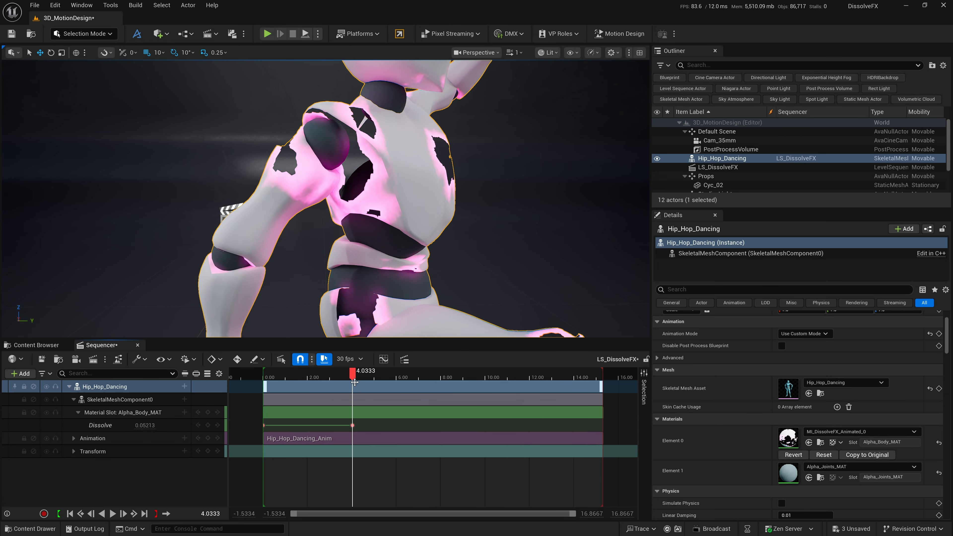
{"action": "left_click_drag", "start_coordinate": [353, 378], "coordinate": [486, 390]}
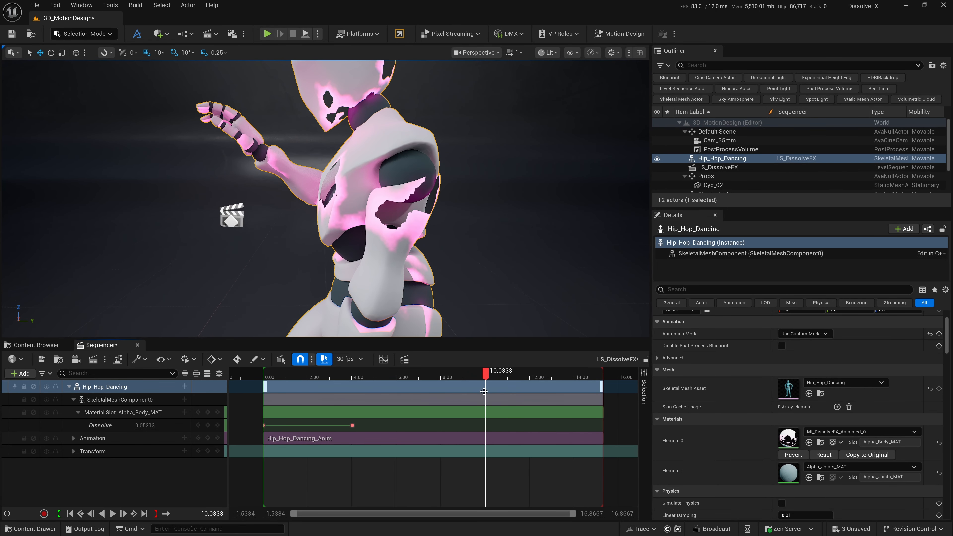
{"action": "left_click_drag", "start_coordinate": [145, 425], "coordinate": [153, 425]}
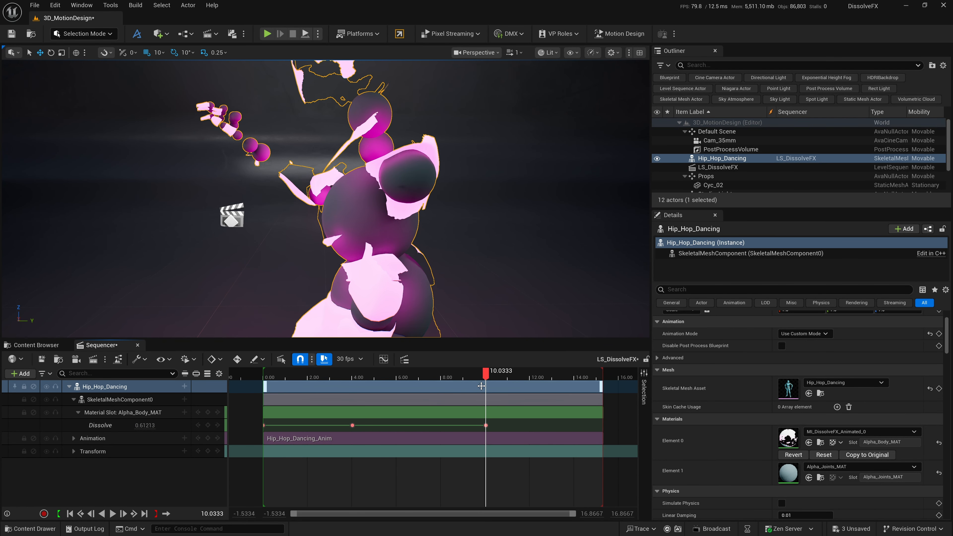
Step: Duplicate the 4.0333 Dissolve key at 7.0333 and the starting Dissolve key at the sequence end, 15.30
{"action": "left_click_drag", "start_coordinate": [481, 386], "coordinate": [421, 392]}
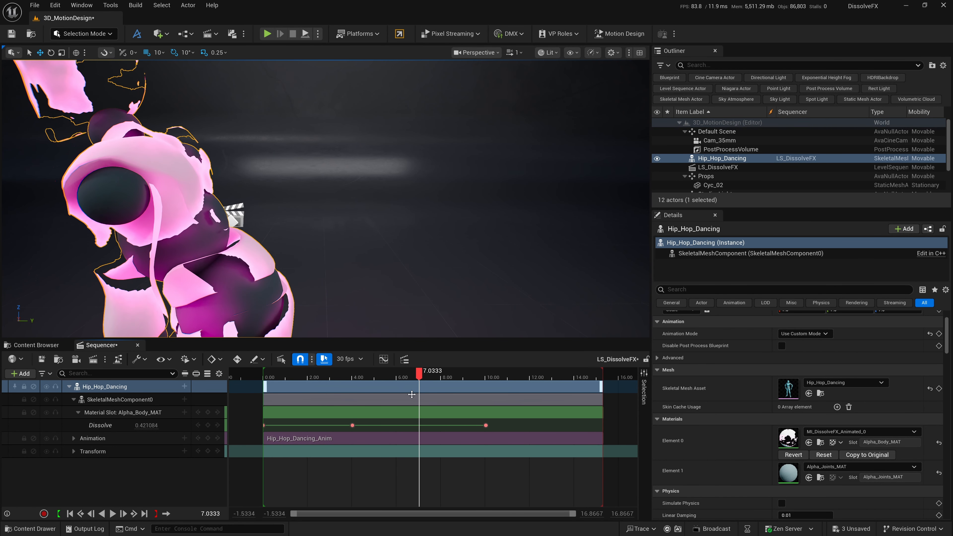
{"action": "left_click", "coordinate": [362, 429]}
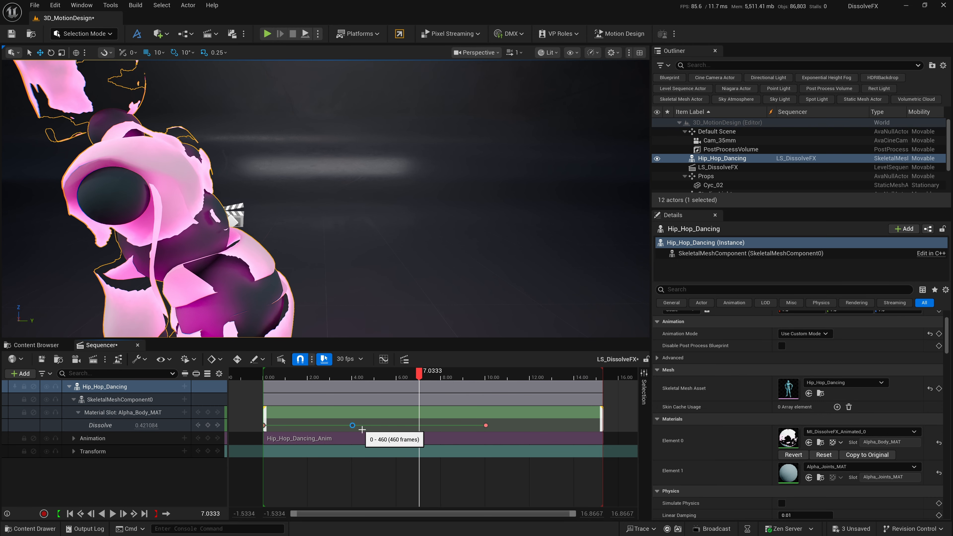
{"action": "key", "text": "ctrl+v"}
{"action": "left_click_drag", "start_coordinate": [402, 376], "coordinate": [536, 405]}
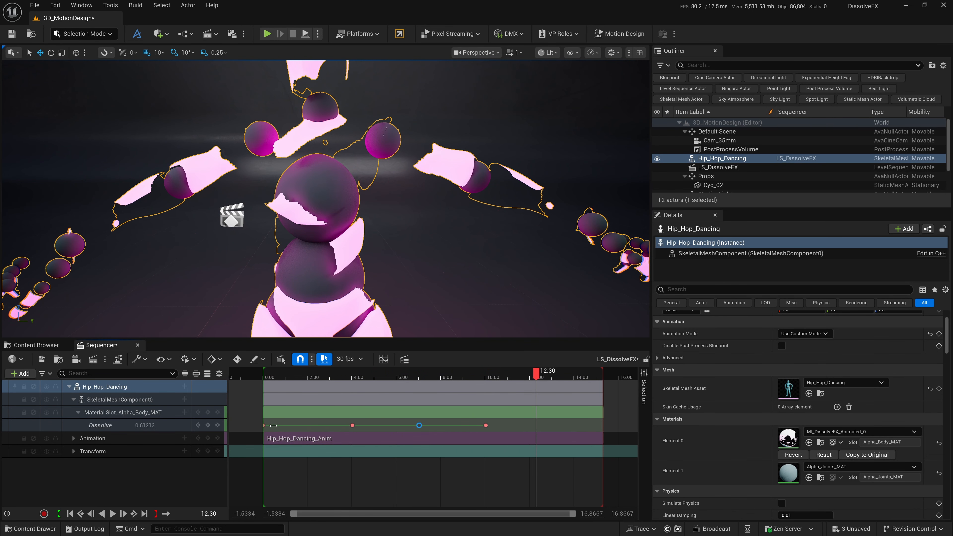
{"action": "left_click_drag", "start_coordinate": [251, 422], "coordinate": [277, 432]}
{"action": "left_click_drag", "start_coordinate": [297, 381], "coordinate": [617, 394]}
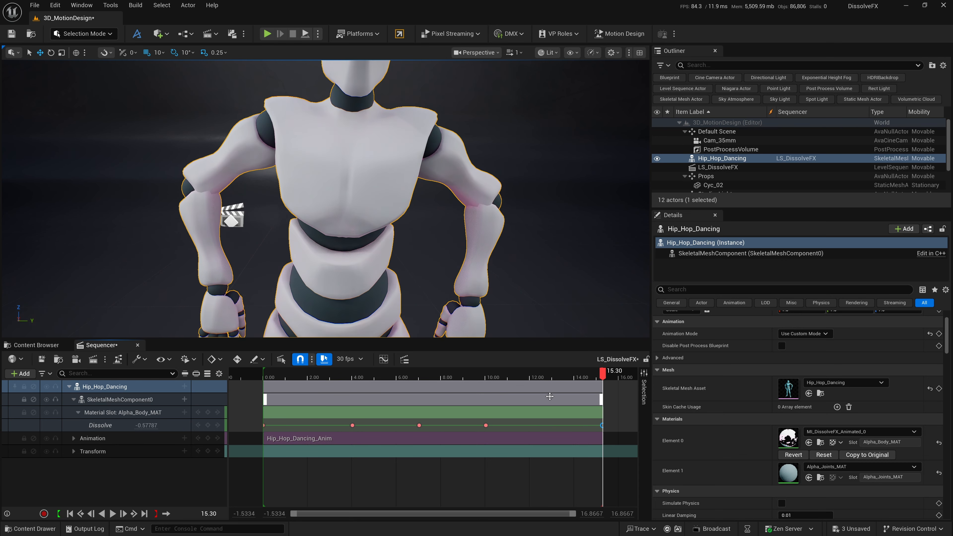
Step: Frame the whole dancer and scrub between 7.50 and 10.7333 to review the dissolve animation
{"action": "left_click_drag", "start_coordinate": [566, 392], "coordinate": [429, 387]}
{"action": "left_click", "coordinate": [287, 281]}
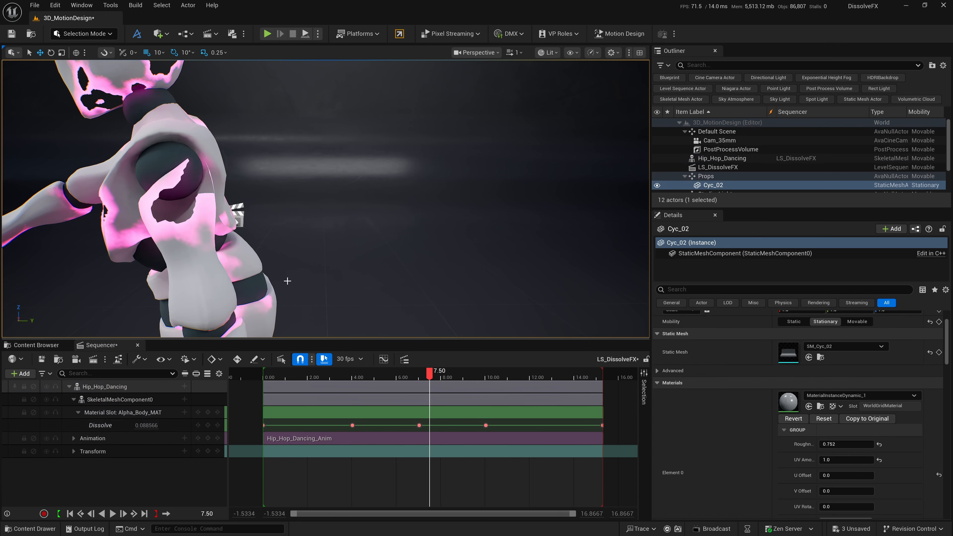
{"action": "left_click", "coordinate": [213, 272]}
{"action": "key", "text": "f"}
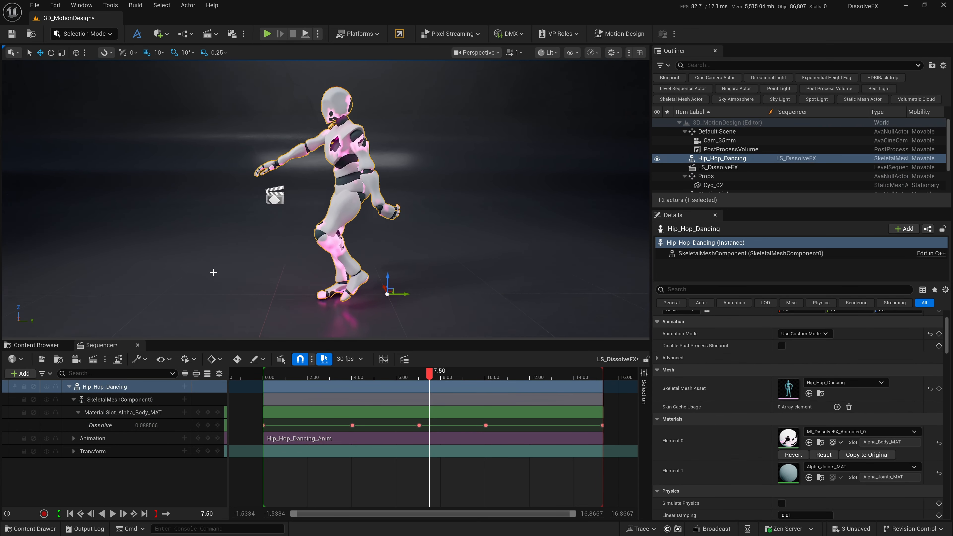
{"action": "left_click_drag", "start_coordinate": [430, 373], "coordinate": [501, 373]}
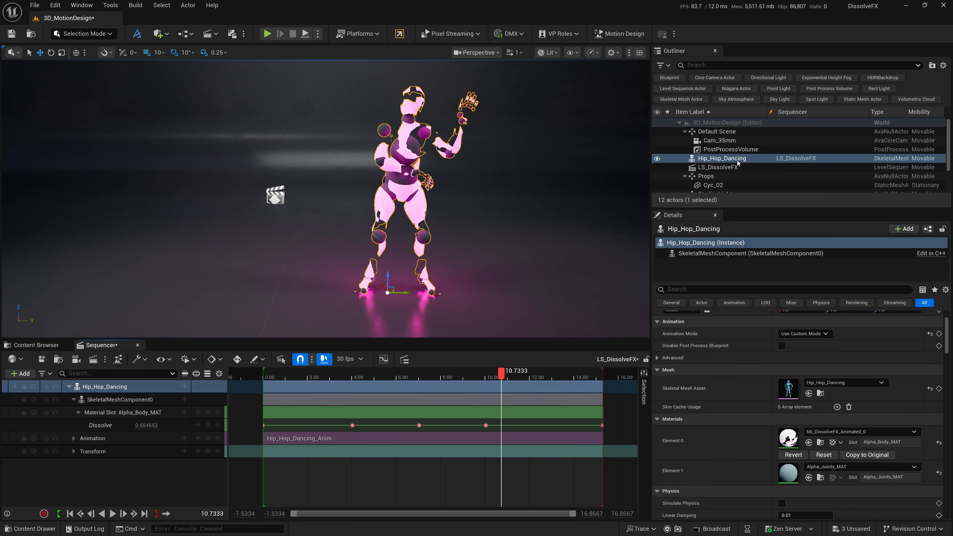
Step: Raise the Convolution Bloom intensity of the PostProcessVolume to about 1.081
{"action": "left_click", "coordinate": [730, 149]}
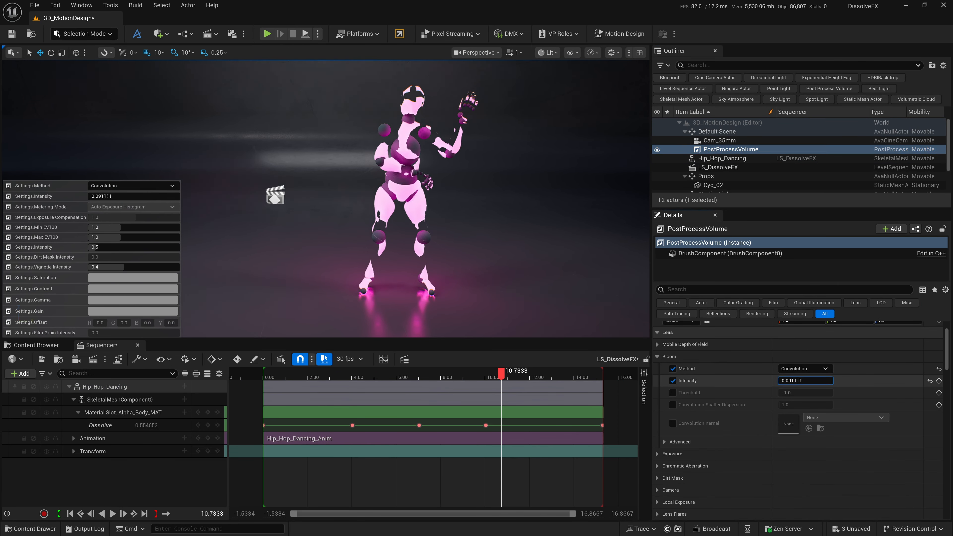
{"action": "left_click_drag", "start_coordinate": [805, 380], "coordinate": [822, 380]}
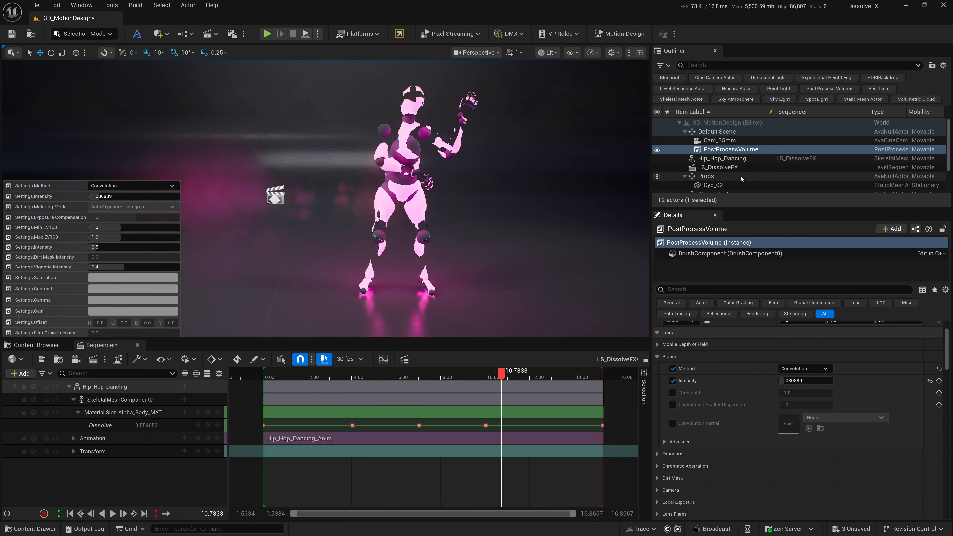
Step: Turn off image-based Lens Flares in the project's default rendering settings
{"action": "scroll", "coordinate": [759, 417], "scroll_direction": "down", "scroll_amount": 3}
{"action": "scroll", "coordinate": [759, 416], "scroll_direction": "down", "scroll_amount": 1}
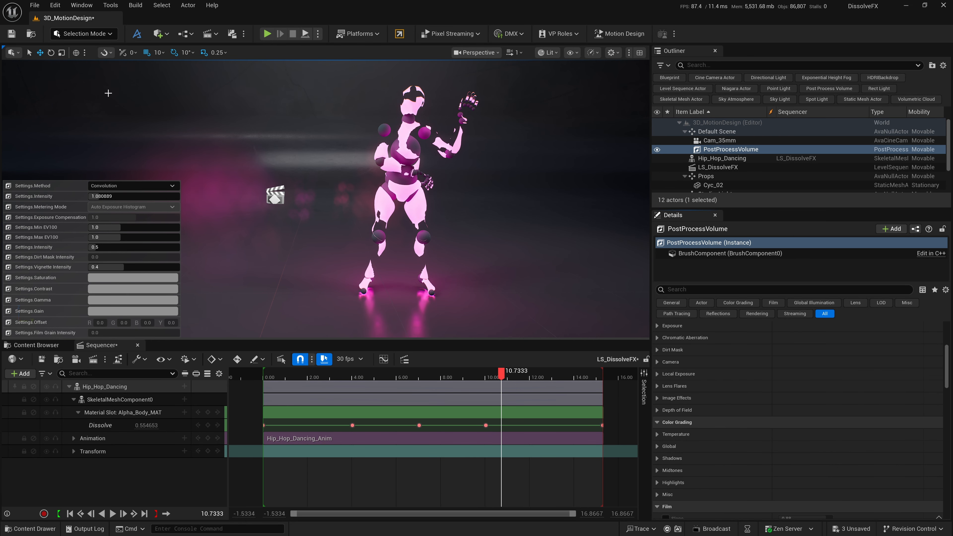
{"action": "left_click", "coordinate": [57, 8]}
{"action": "left_click", "coordinate": [98, 165]}
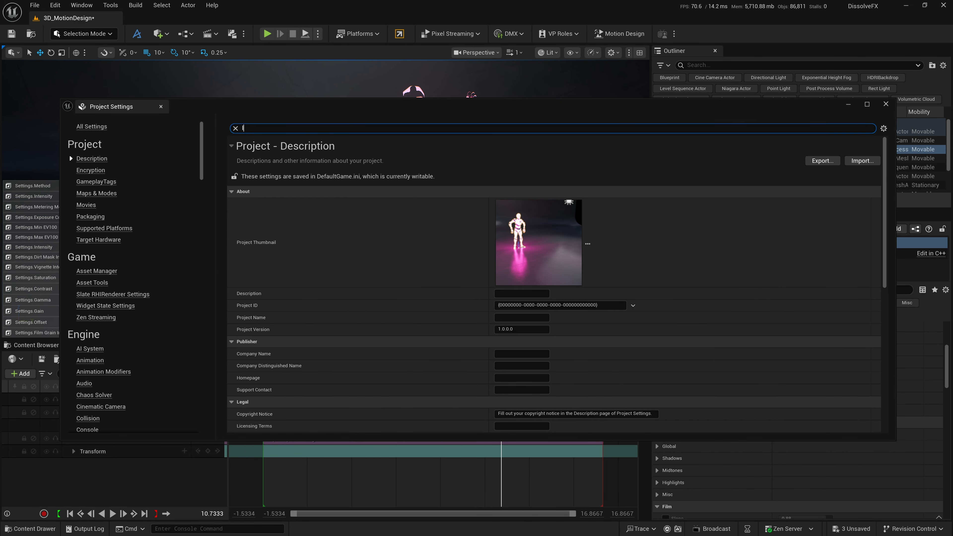
{"action": "type", "text": "lens"}
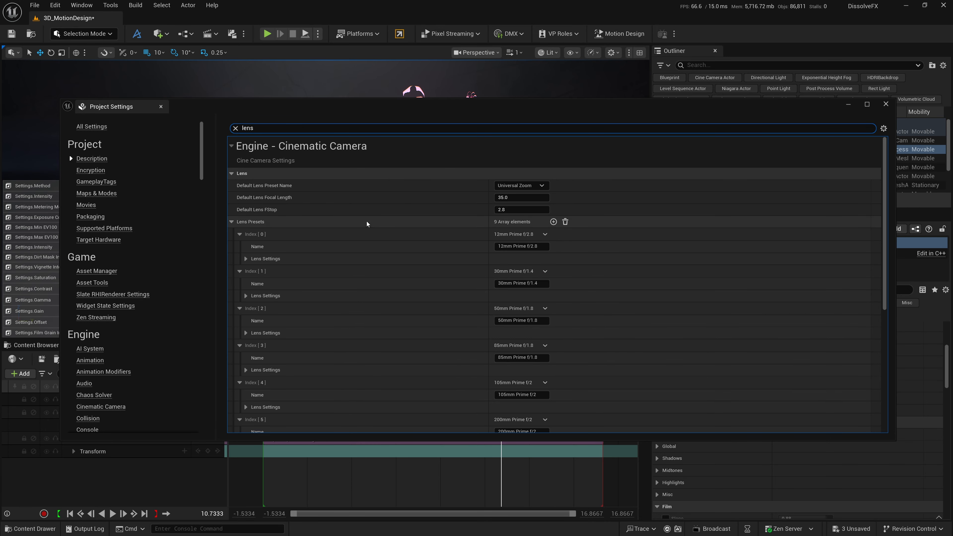
{"action": "left_click", "coordinate": [232, 222]}
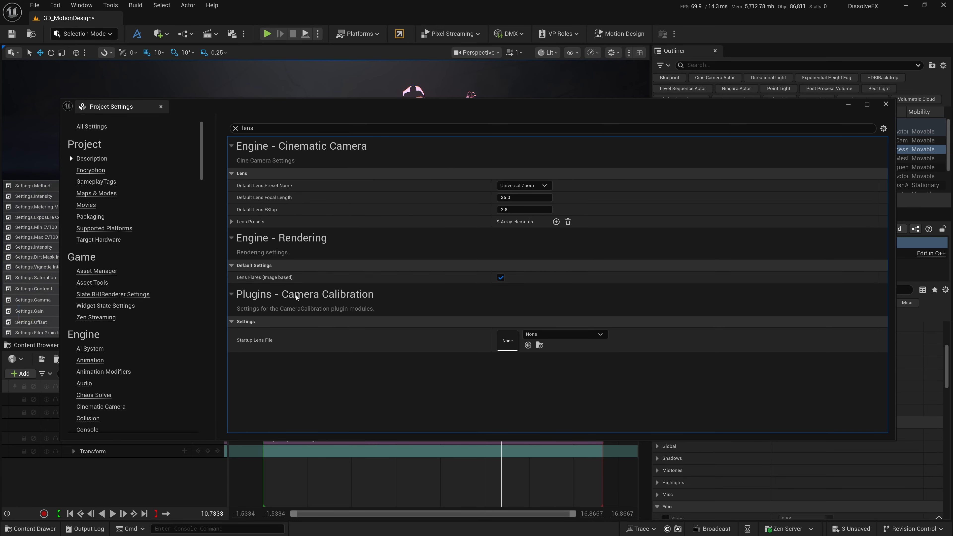
{"action": "left_click", "coordinate": [501, 277]}
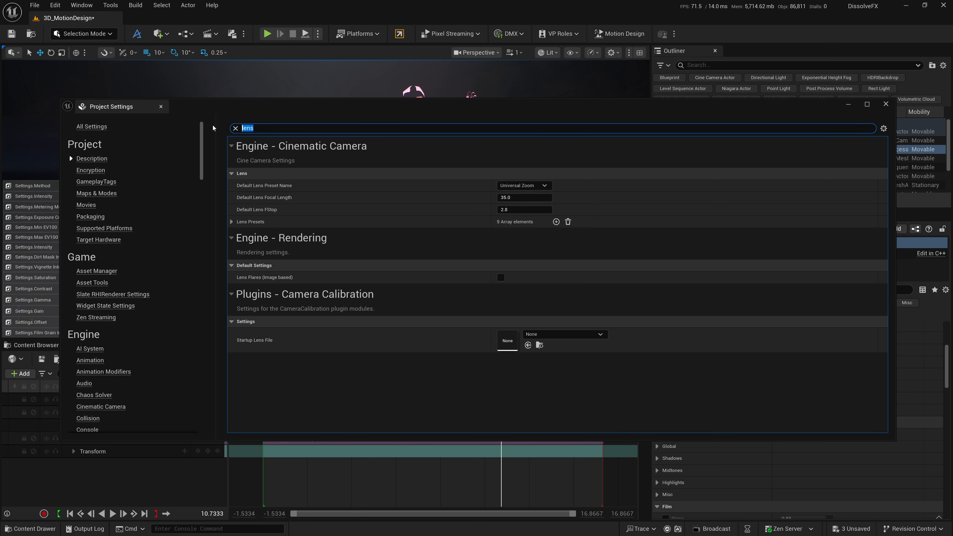
Step: Look up the default Bloom option in the project's rendering settings and close the project settings
{"action": "type", "text": "blom"}
{"action": "key", "text": "BackSpace"}
{"action": "key", "text": "BackSpace"}
{"action": "key", "text": "BackSpace"}
{"action": "type", "text": "loom"}
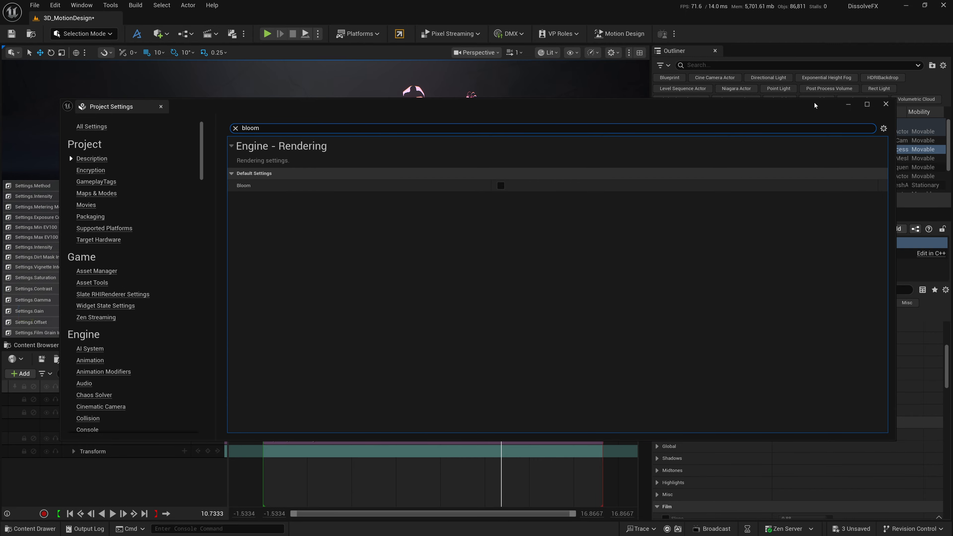
{"action": "left_click", "coordinate": [885, 104]}
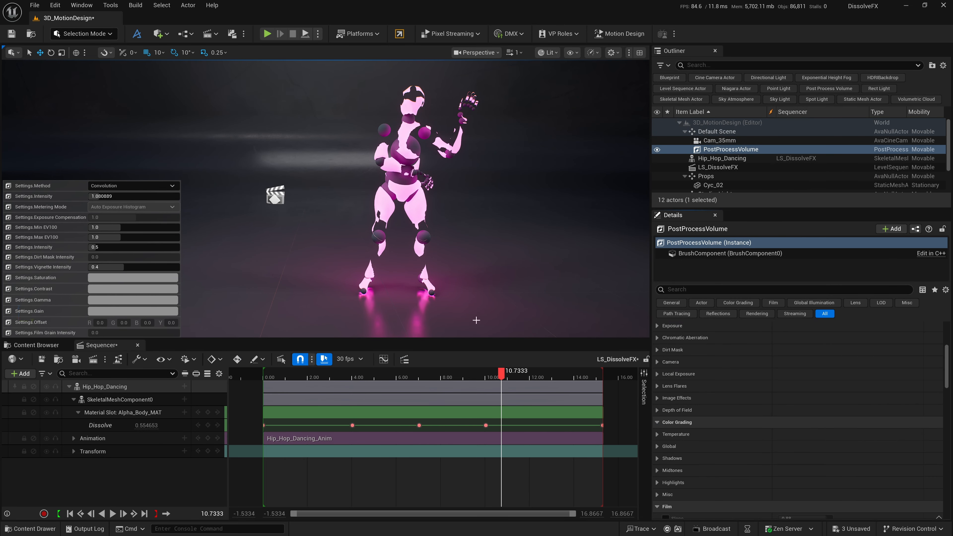
Step: Scrub the sequence to 10.5333 and inspect the glow on the dancer up close
{"action": "left_click_drag", "start_coordinate": [470, 389], "coordinate": [498, 380]}
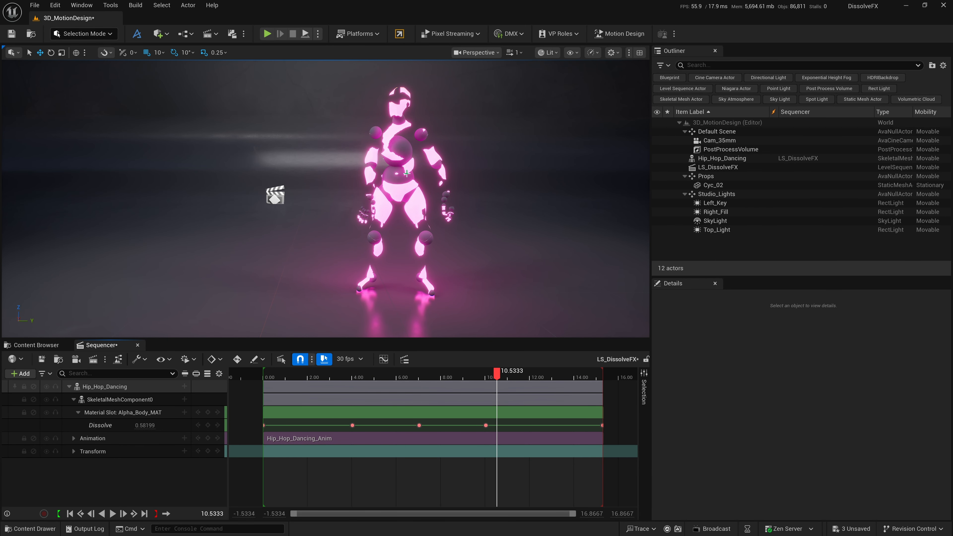
{"action": "scroll", "coordinate": [404, 184], "scroll_direction": "up", "scroll_amount": 5}
{"action": "scroll", "coordinate": [405, 184], "scroll_direction": "down", "scroll_amount": 5}
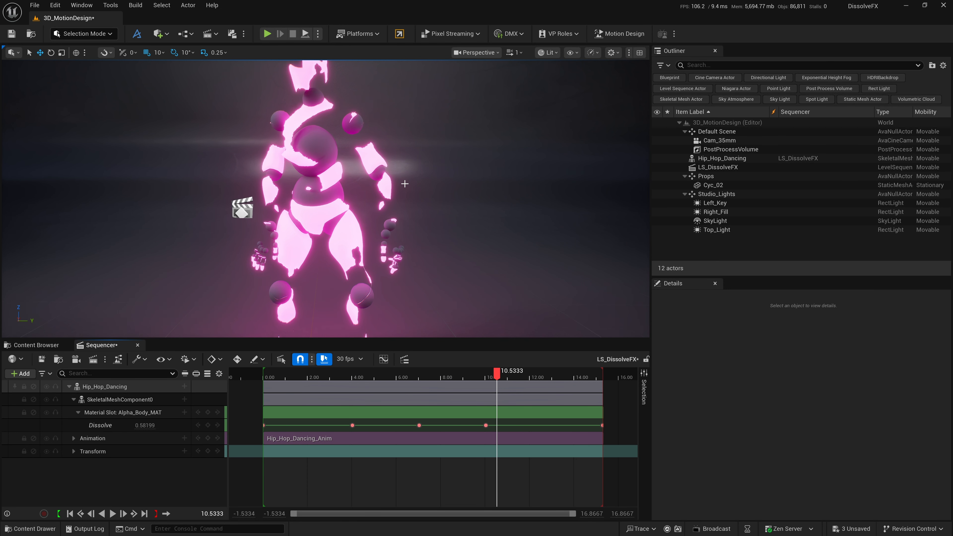
Step: Duplicate the material instance MI_DissolveFX as MI_DissolveFX2 and apply the copy to the dancer's joints
{"action": "left_click", "coordinate": [41, 346]}
{"action": "left_click", "coordinate": [307, 448]}
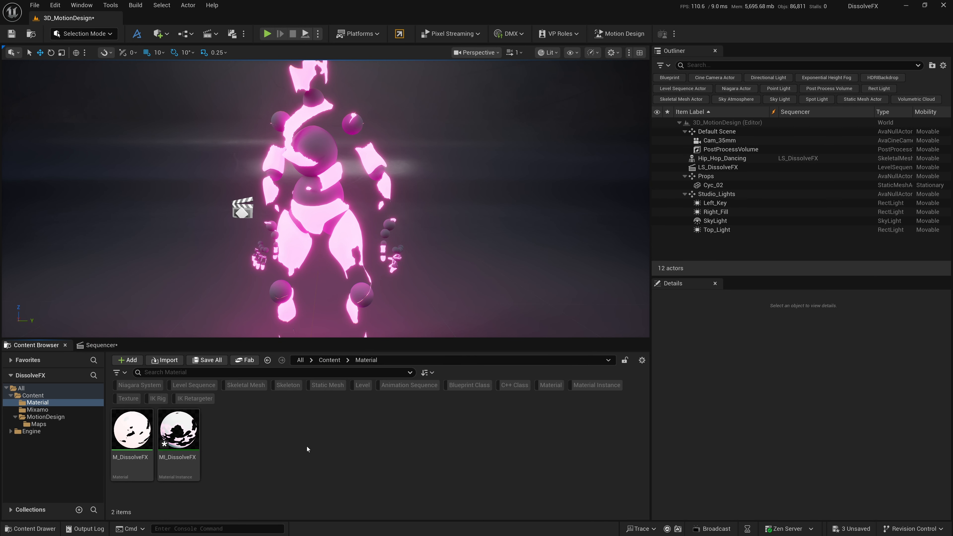
{"action": "left_click", "coordinate": [170, 431]}
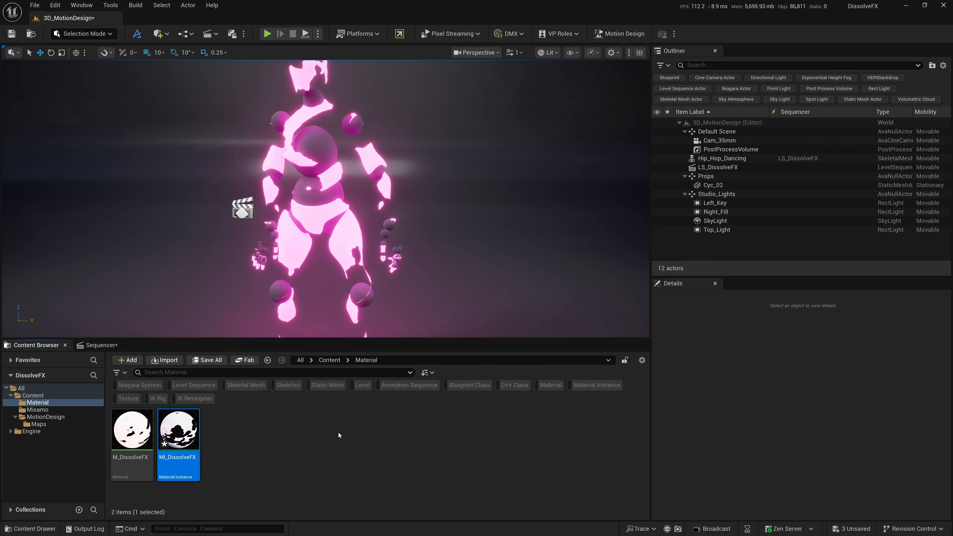
{"action": "key", "text": "ctrl+d"}
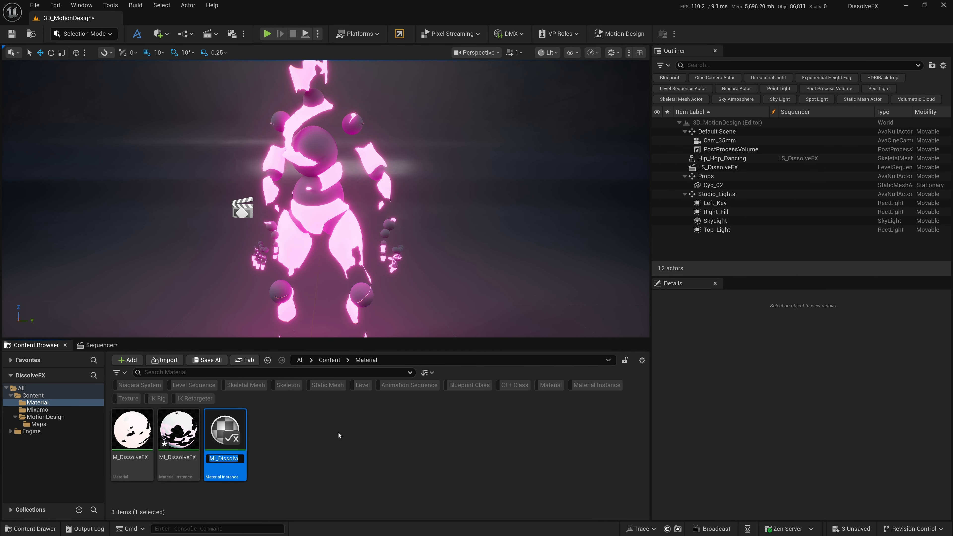
{"action": "key", "text": "End"}
{"action": "key", "text": "BackSpace"}
{"action": "type", "text": "2"}
{"action": "key", "text": "Return"}
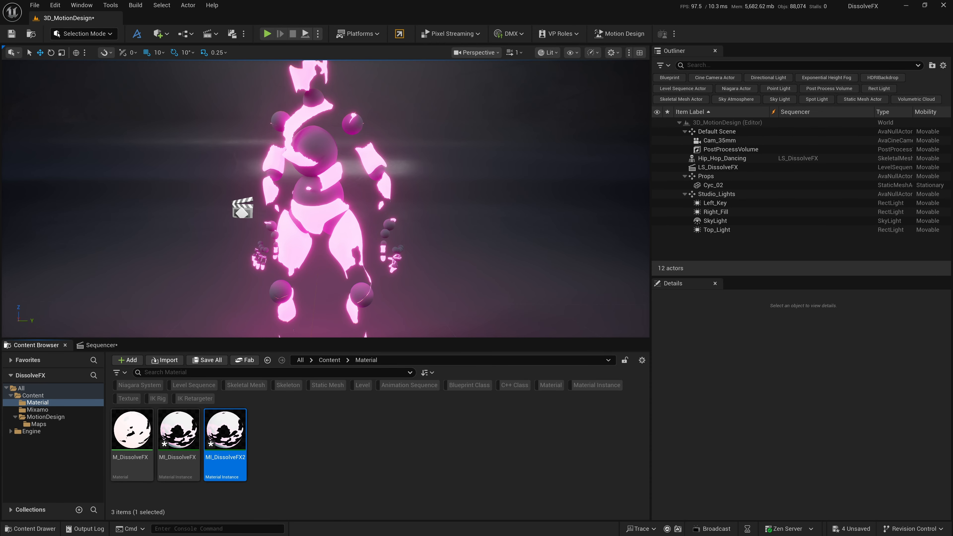
{"action": "mouse_move", "coordinate": [1, 85]}
{"action": "left_mouse_down"}
{"action": "mouse_move", "coordinate": [140, 81]}
{"action": "mouse_move", "coordinate": [126, 69]}
{"action": "mouse_move", "coordinate": [0, 73]}
{"action": "left_mouse_up"}
{"action": "left_click_drag", "start_coordinate": [225, 430], "coordinate": [313, 143]}
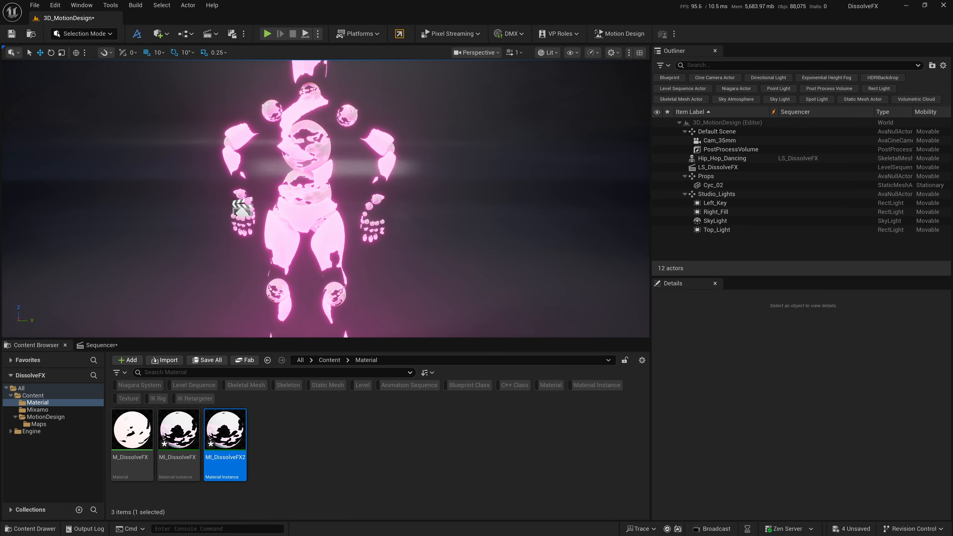
Step: Change the Glow Color of MI_DissolveFX2 to light blue, hex 00ADFFFF
{"action": "left_click_drag", "start_coordinate": [0, 109], "coordinate": [241, 115]}
{"action": "left_click", "coordinate": [243, 280]}
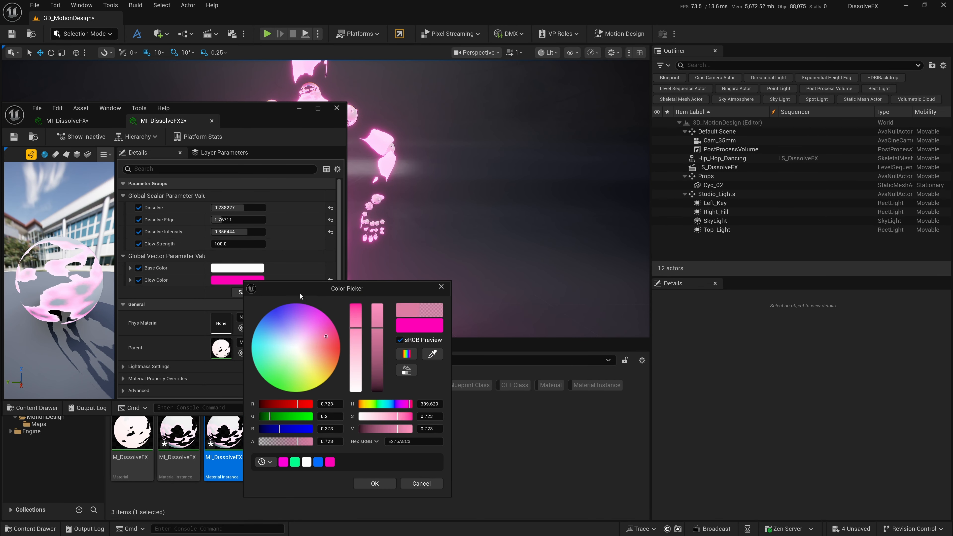
{"action": "left_click_drag", "start_coordinate": [314, 338], "coordinate": [258, 321]}
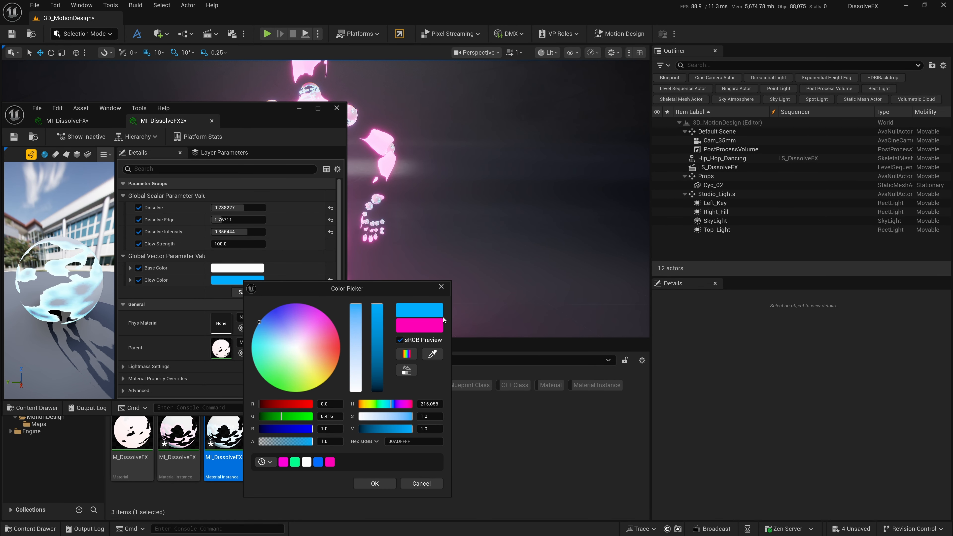
{"action": "left_click_drag", "start_coordinate": [276, 119], "coordinate": [144, 110]}
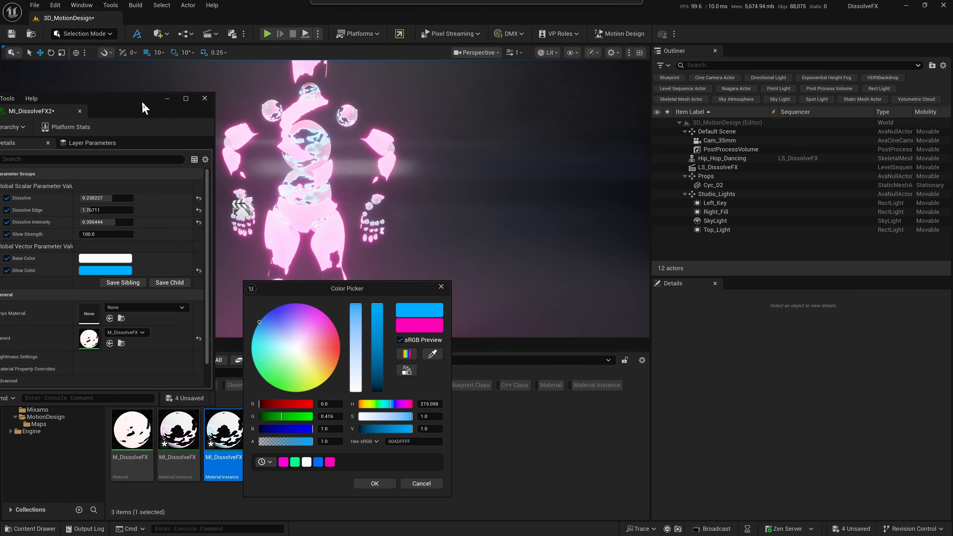
Step: Reset Dissolve, Dissolve Edge and Dissolve Intensity of MI_DissolveFX2 to 0.0, accept the glow colour and move the material editor aside
{"action": "left_click", "coordinate": [199, 198]}
{"action": "left_click", "coordinate": [199, 210]}
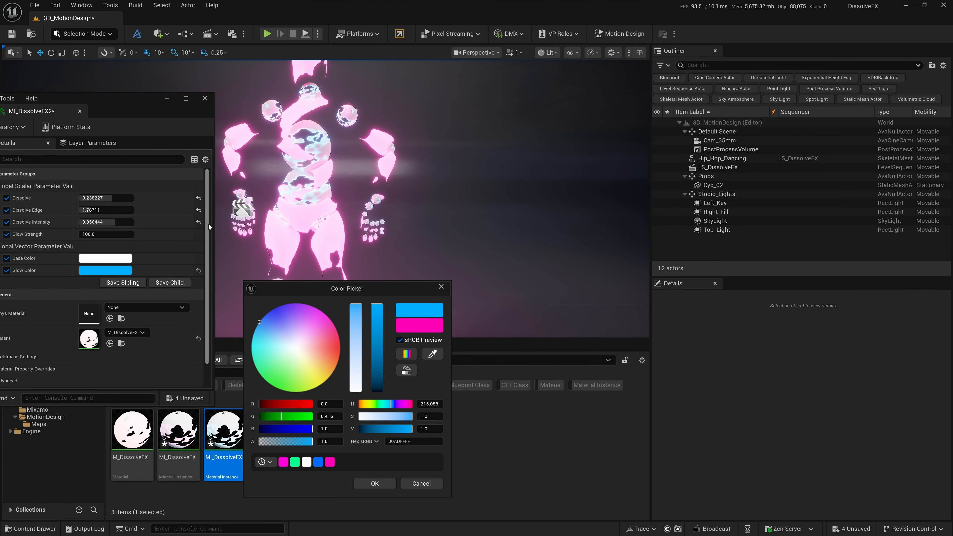
{"action": "left_click", "coordinate": [199, 222]}
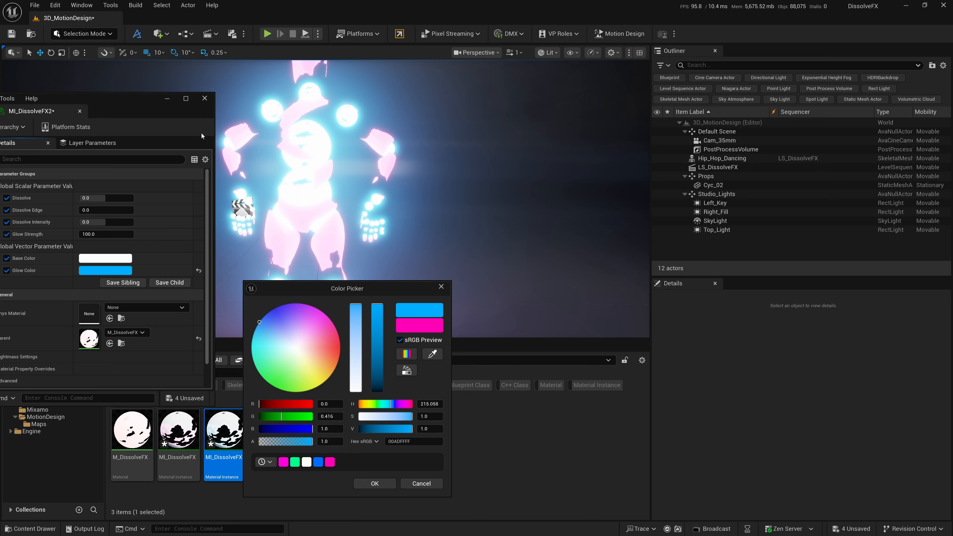
{"action": "left_click", "coordinate": [374, 484]}
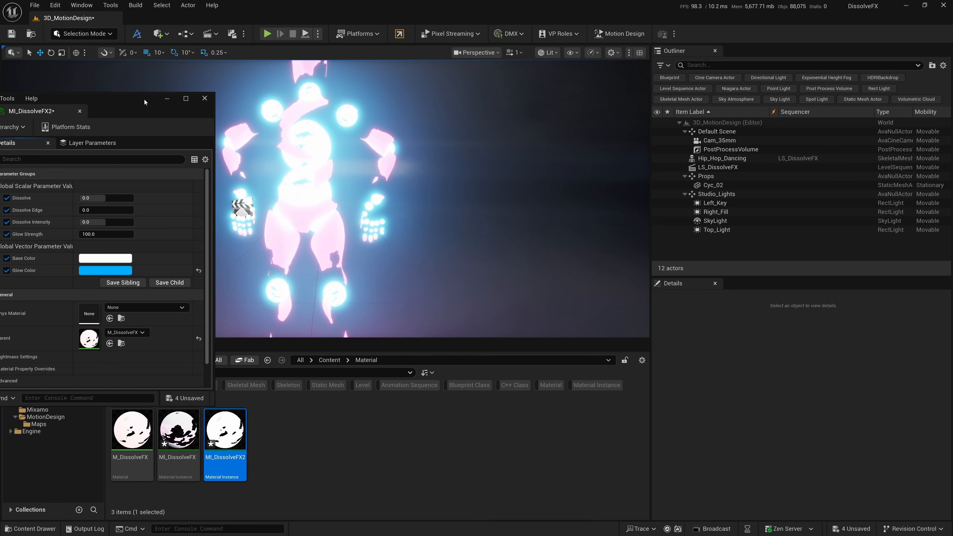
{"action": "left_click_drag", "start_coordinate": [144, 99], "coordinate": [0, 99]}
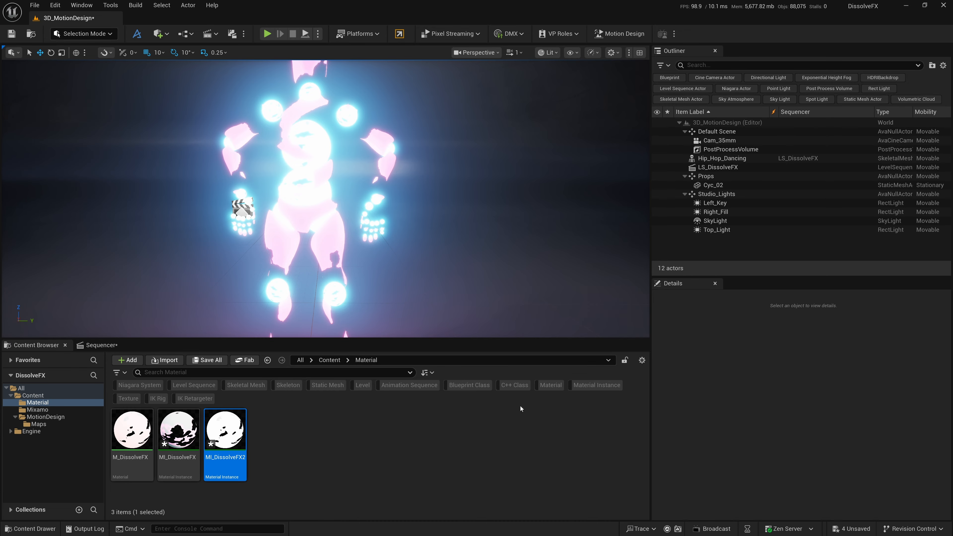
Step: Lower the Bloom intensity of the PostProcessVolume to about 0.537
{"action": "left_click", "coordinate": [731, 150]}
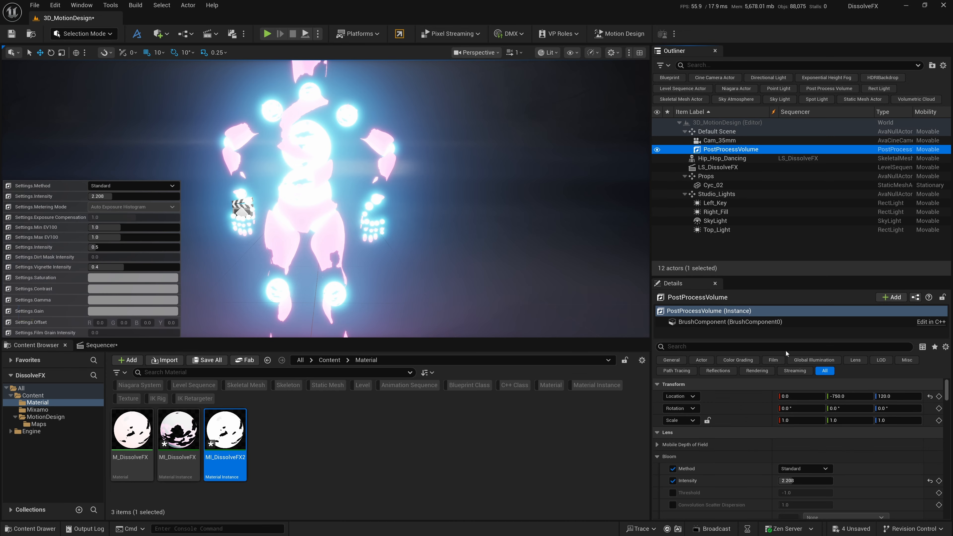
{"action": "scroll", "coordinate": [714, 466], "scroll_direction": "down", "scroll_amount": 1}
{"action": "left_click_drag", "start_coordinate": [791, 437], "coordinate": [782, 438]}
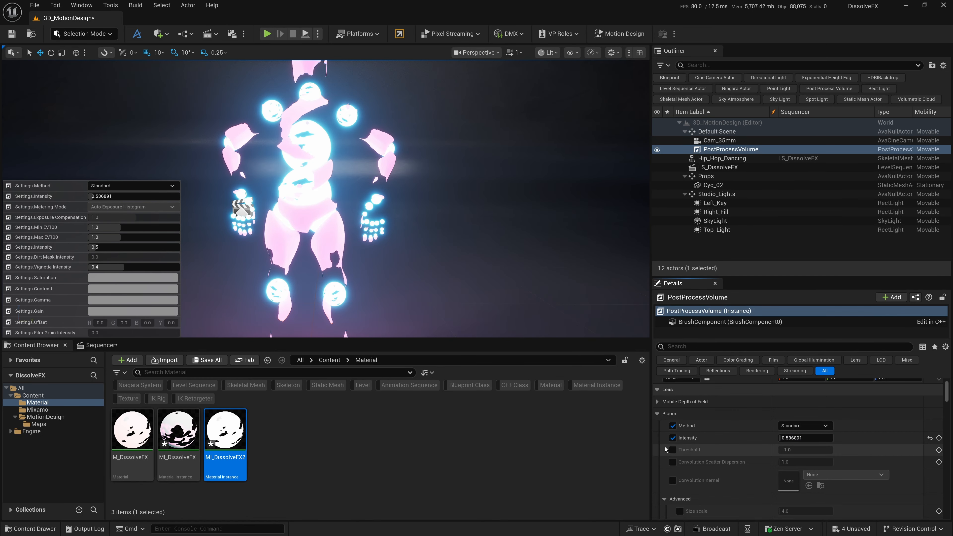
Step: Add a Dissolve parameter track for the Alpha_Joints_MAT material slot in the sequence and set it to -0.93 at 0.00
{"action": "left_click", "coordinate": [98, 345]}
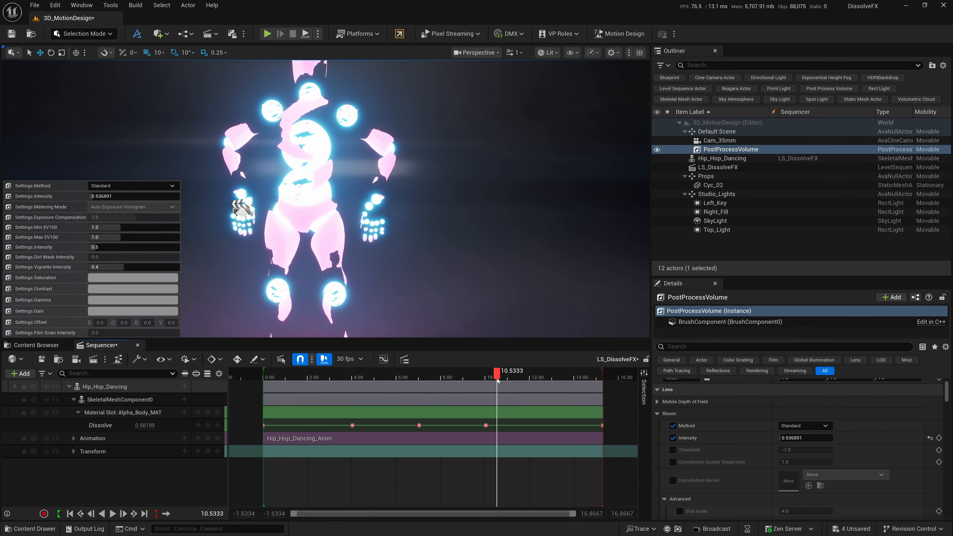
{"action": "left_click_drag", "start_coordinate": [497, 375], "coordinate": [263, 388]}
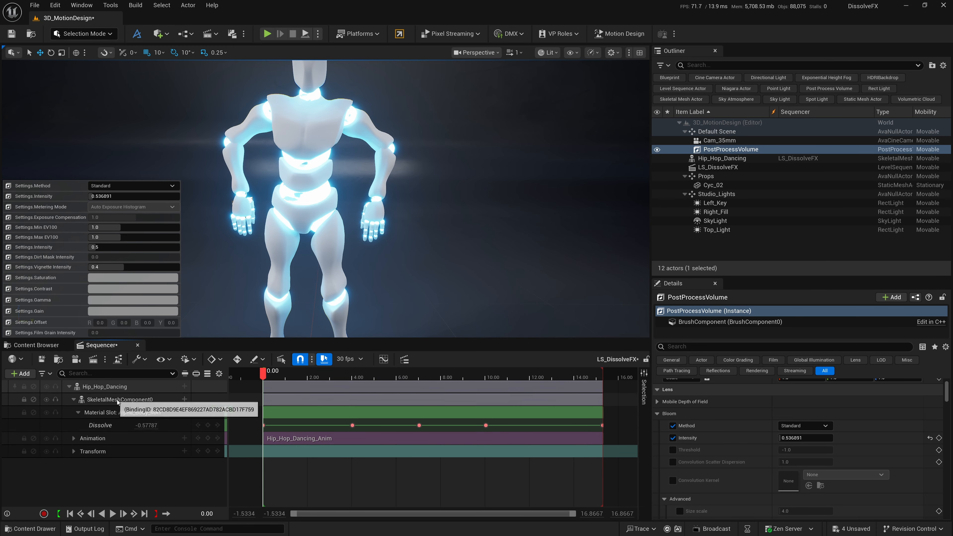
{"action": "left_click", "coordinate": [184, 399]}
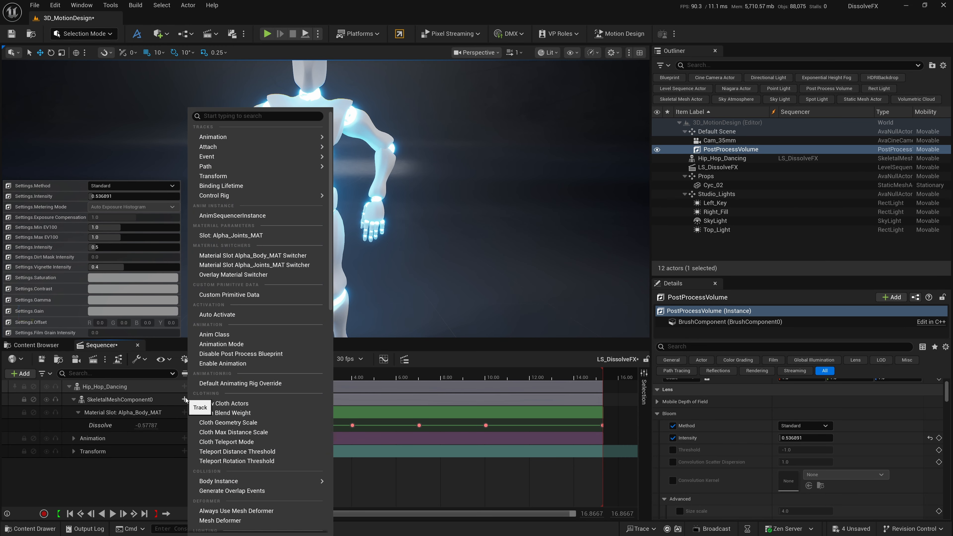
{"action": "left_click", "coordinate": [251, 236]}
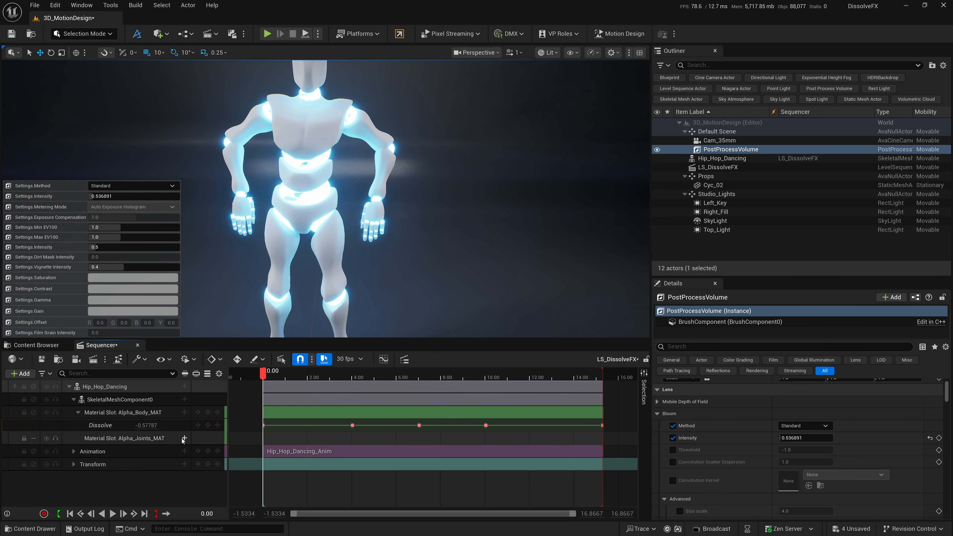
{"action": "left_click", "coordinate": [184, 438]}
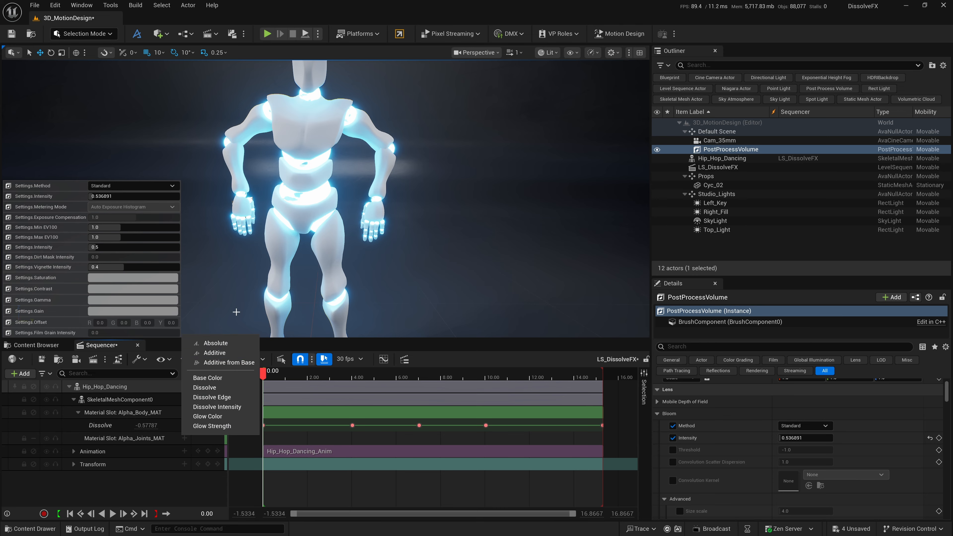
{"action": "left_click", "coordinate": [209, 388]}
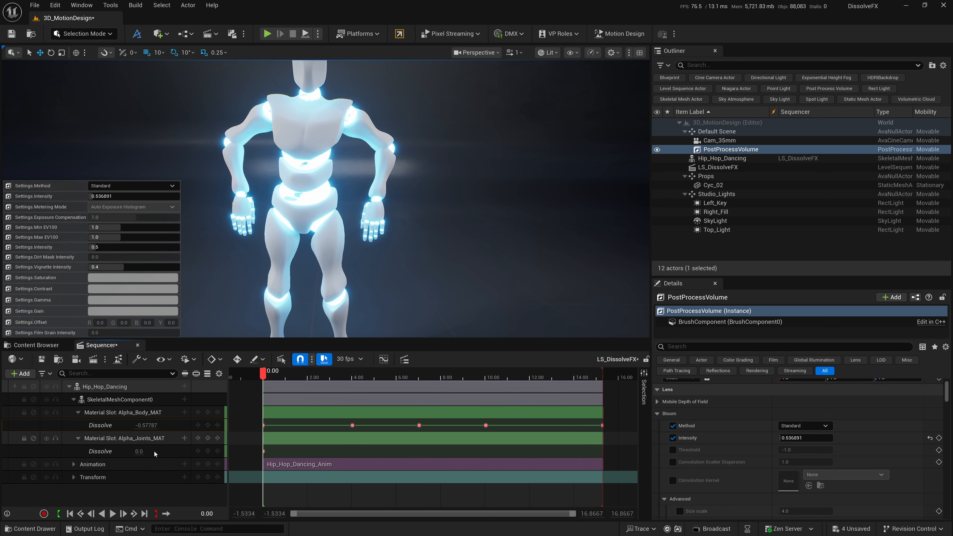
{"action": "left_click_drag", "start_coordinate": [141, 451], "coordinate": [108, 451]}
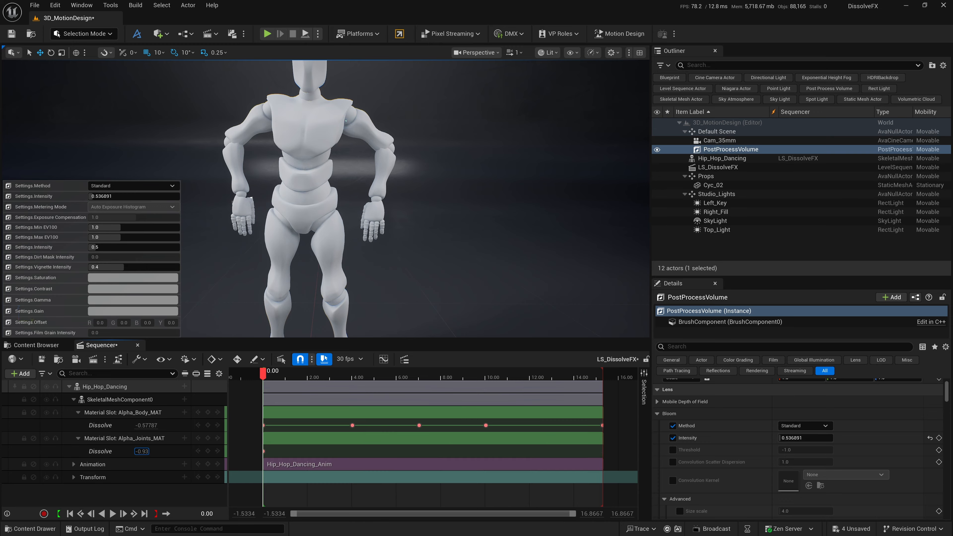
Step: Key the Alpha_Joints_MAT Dissolve at -0.37 at 9.30, -0.15 at 12.2667 and about -1.176 at 15.30
{"action": "left_click_drag", "start_coordinate": [263, 377], "coordinate": [470, 376]}
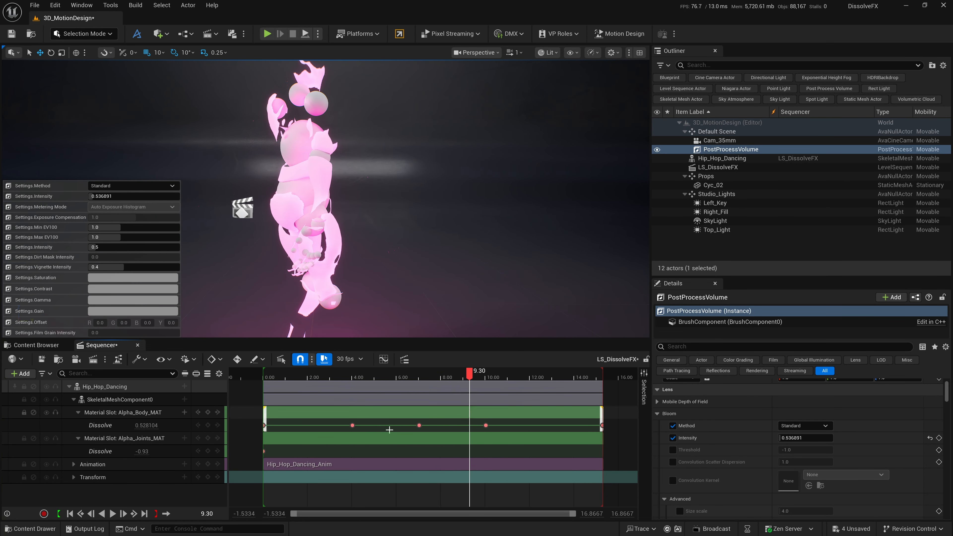
{"action": "left_click", "coordinate": [208, 451]}
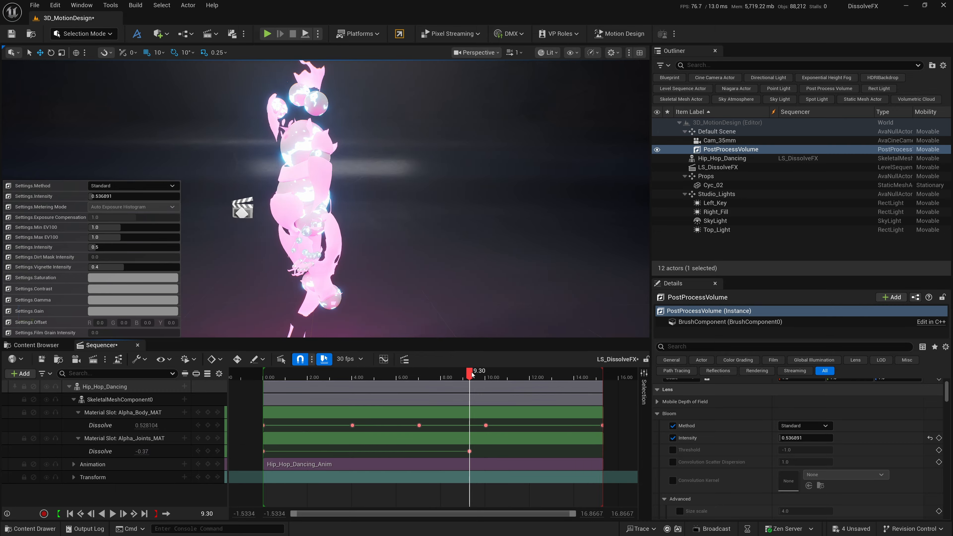
{"action": "left_click_drag", "start_coordinate": [472, 372], "coordinate": [537, 377]}
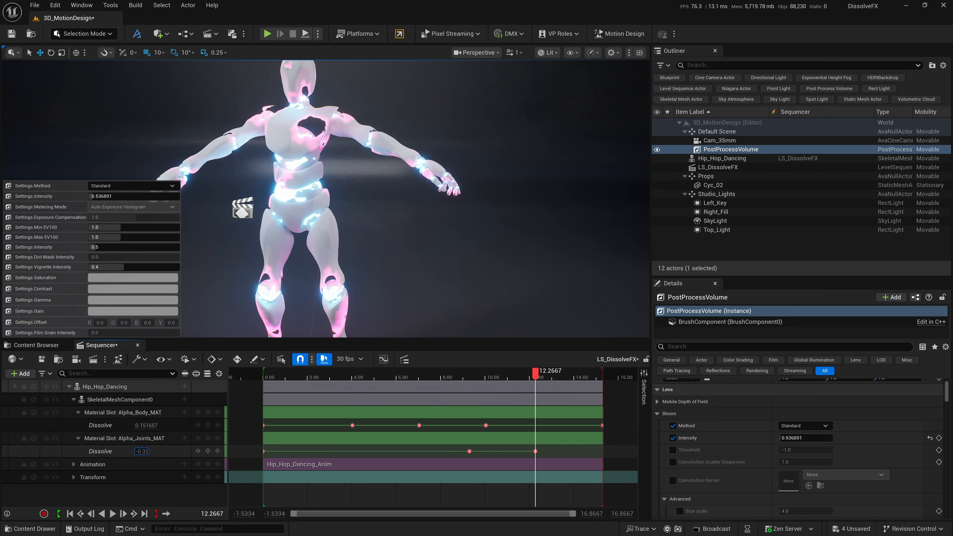
{"action": "left_click_drag", "start_coordinate": [141, 451], "coordinate": [148, 451]}
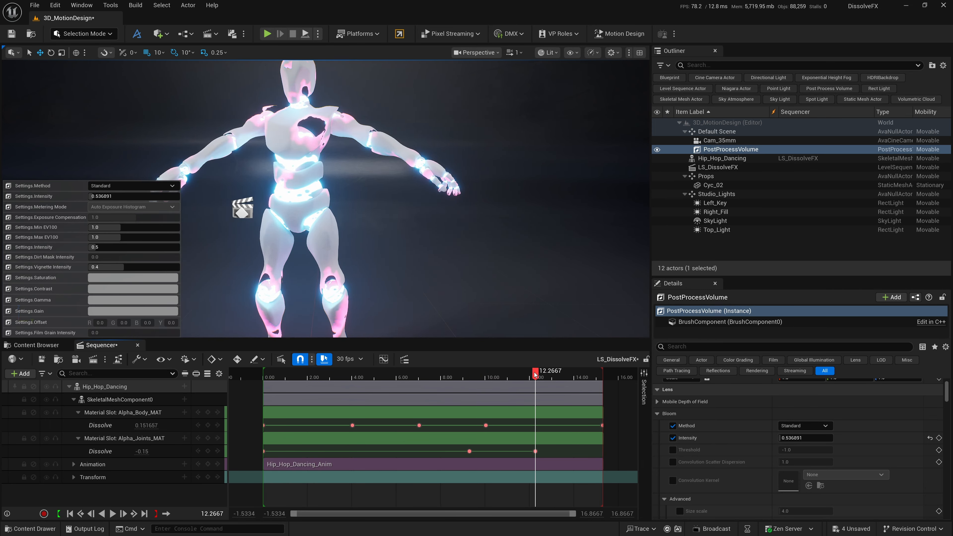
{"action": "left_click_drag", "start_coordinate": [535, 374], "coordinate": [607, 390]}
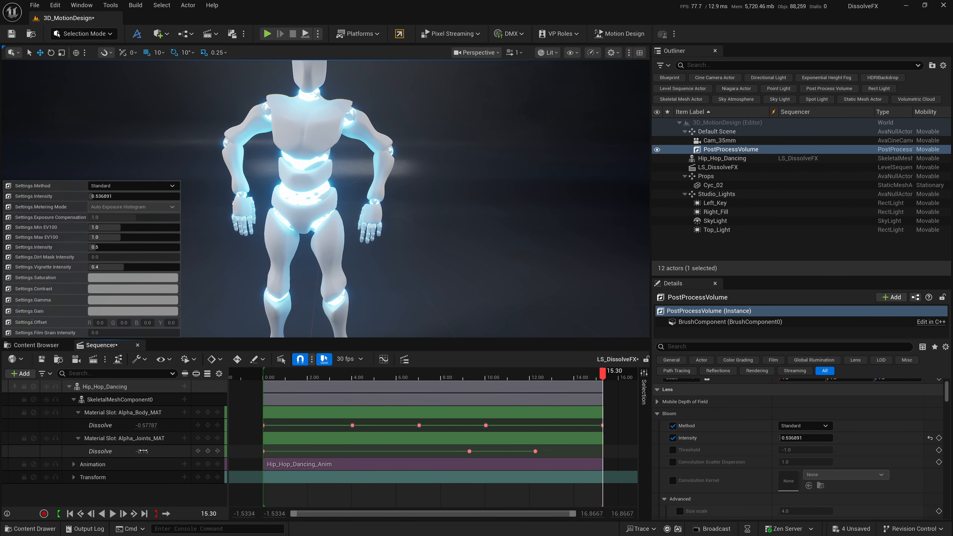
{"action": "left_click_drag", "start_coordinate": [142, 450], "coordinate": [118, 451]}
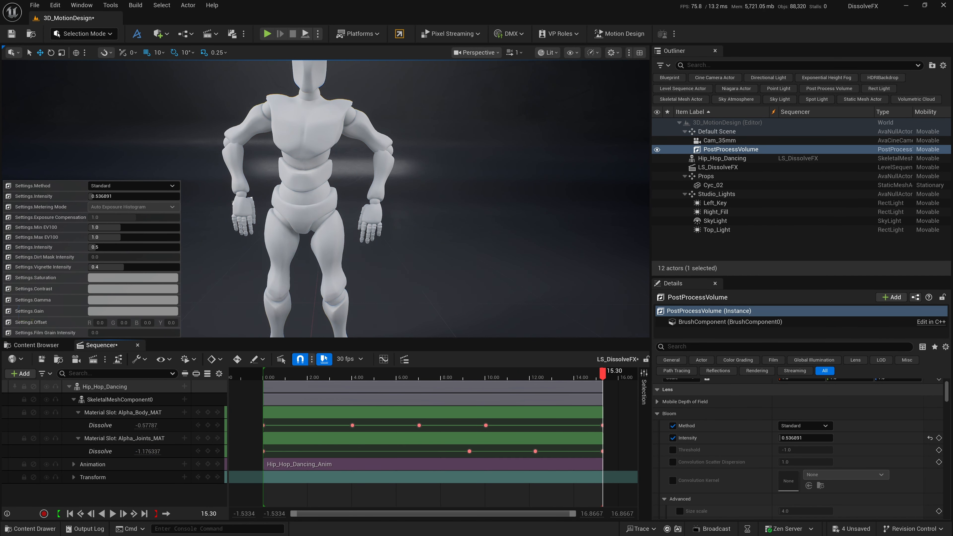
Step: Return the sequence to 0.00 and change the Base Color of MI_DissolveFX2 to dark grey
{"action": "left_click_drag", "start_coordinate": [0, 123], "coordinate": [723, 94]}
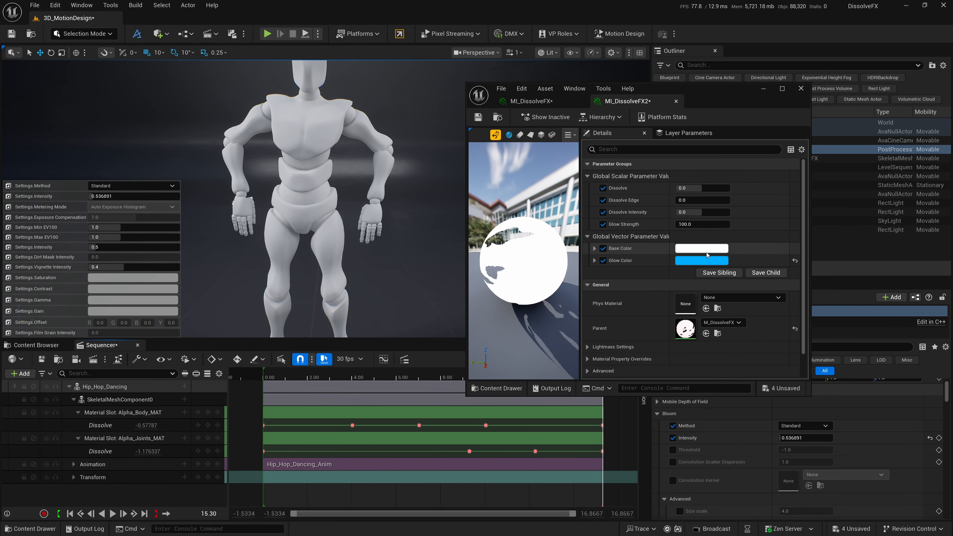
{"action": "left_click_drag", "start_coordinate": [347, 373], "coordinate": [240, 377]}
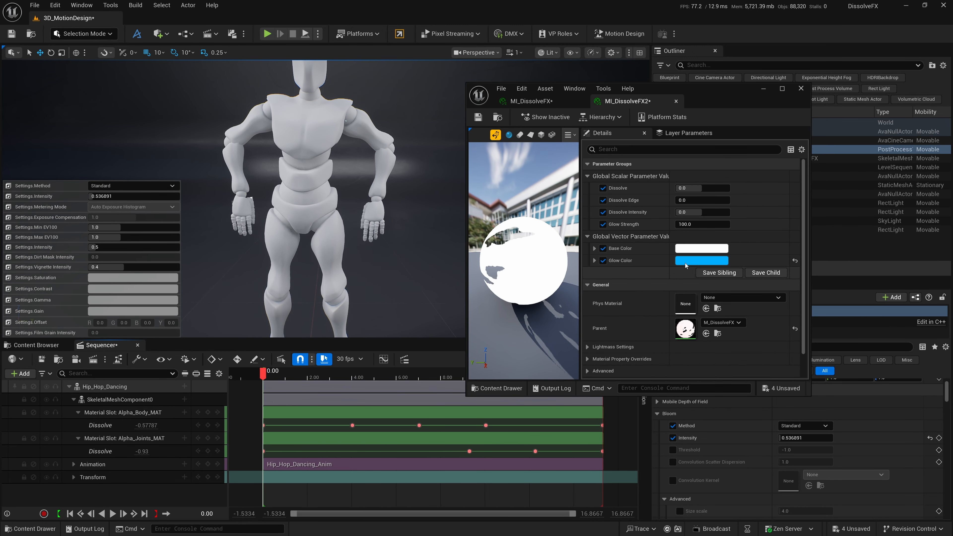
{"action": "left_click", "coordinate": [685, 263]}
{"action": "left_click_drag", "start_coordinate": [749, 312], "coordinate": [703, 316]}
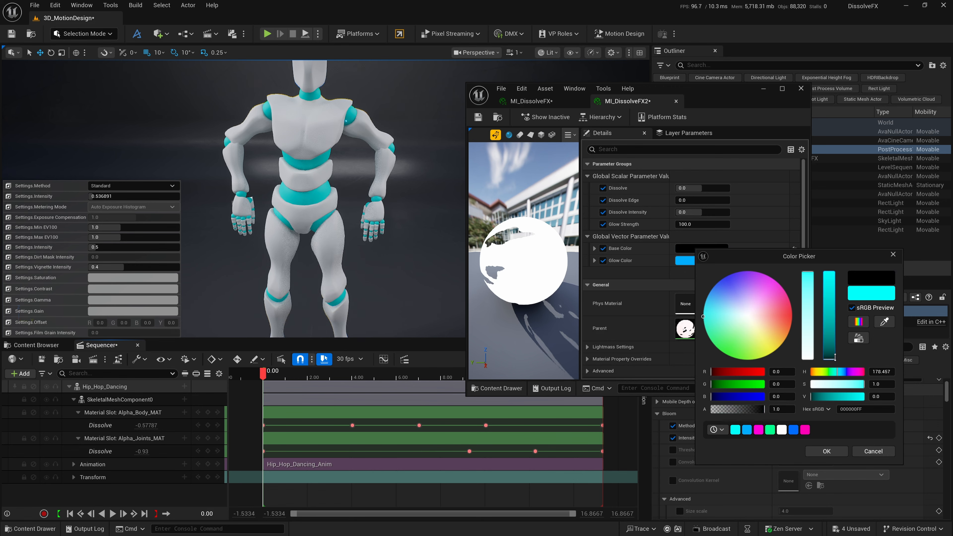
{"action": "left_click_drag", "start_coordinate": [845, 342], "coordinate": [845, 341]}
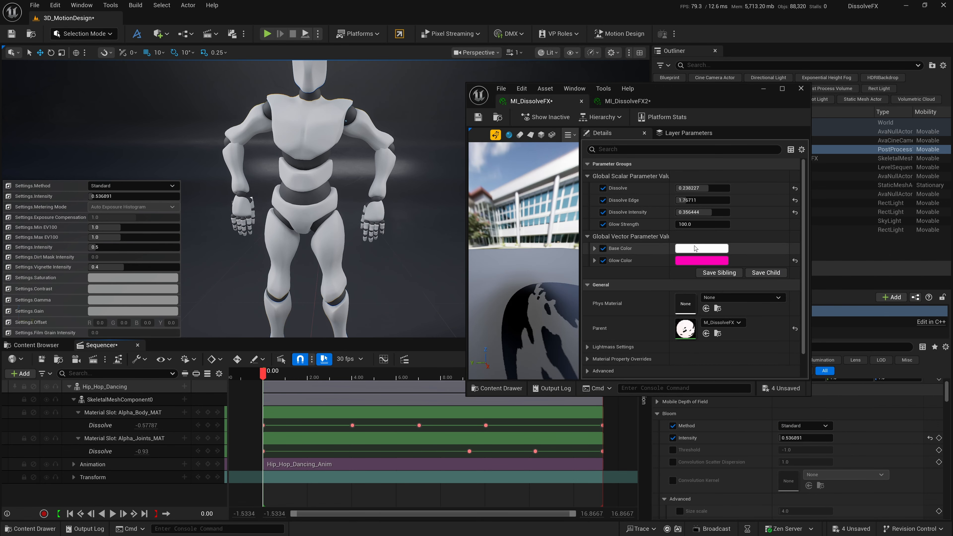
Step: Change the Base Color of MI_DissolveFX to cyan, hex 00FCFFFF
{"action": "left_click", "coordinate": [695, 248]}
{"action": "left_click_drag", "start_coordinate": [716, 292], "coordinate": [705, 303]}
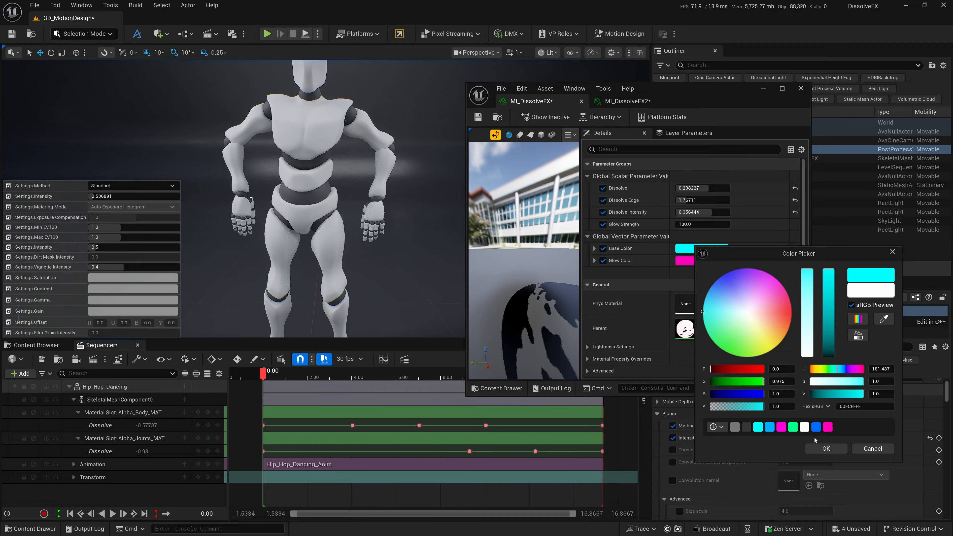
{"action": "left_click", "coordinate": [817, 448]}
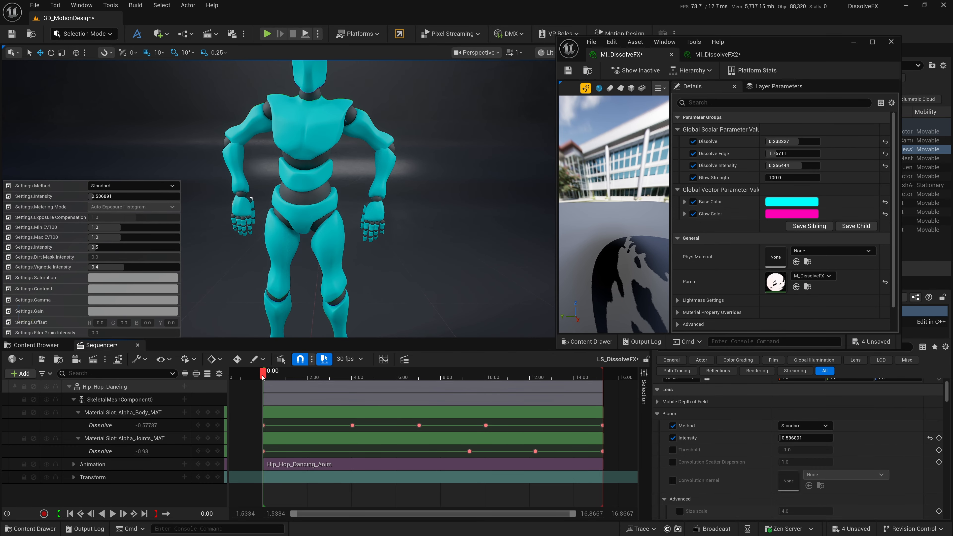
Step: Move the material editor aside and preview the recoloured dissolving dancer at different times in the sequence, ending at 3.0667
{"action": "left_click_drag", "start_coordinate": [262, 374], "coordinate": [280, 401]}
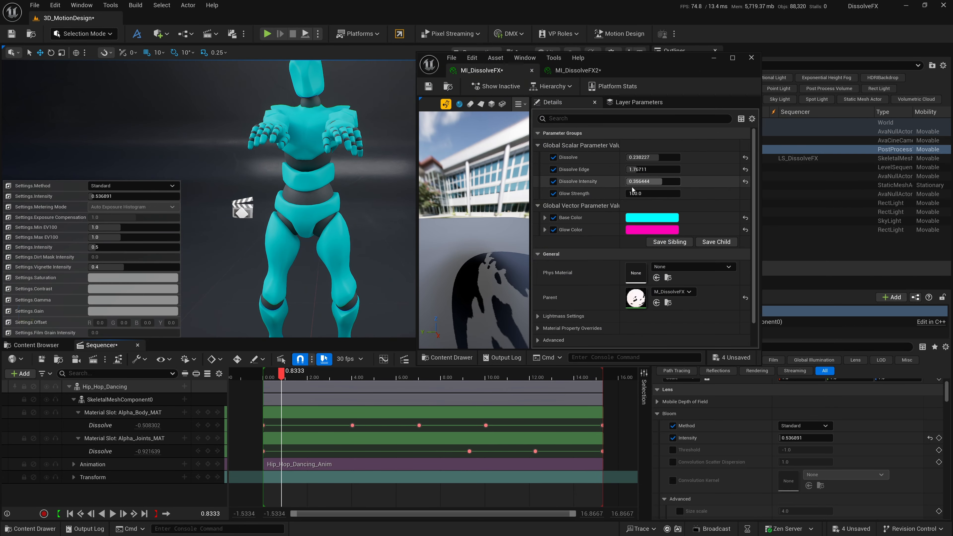
{"action": "left_click", "coordinate": [797, 252]}
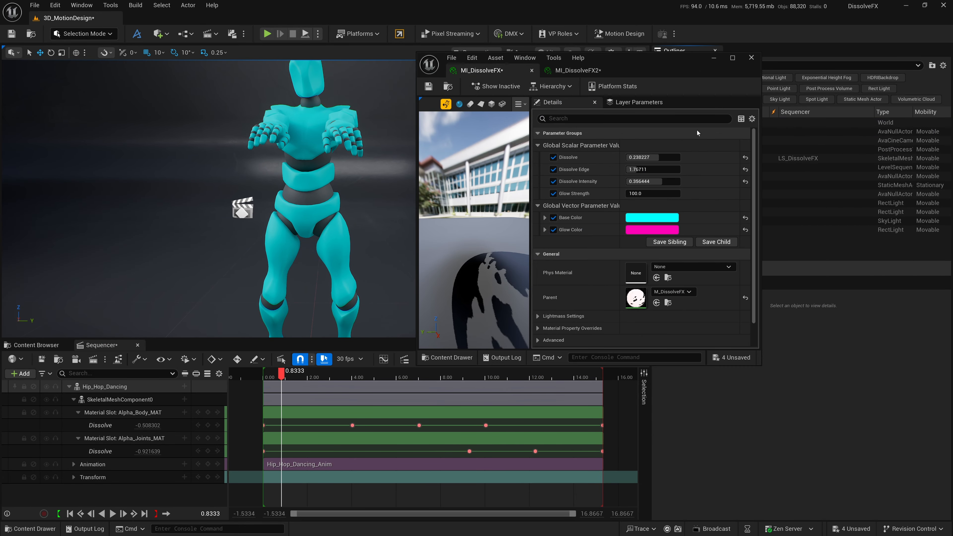
{"action": "left_click_drag", "start_coordinate": [673, 63], "coordinate": [147, 78]}
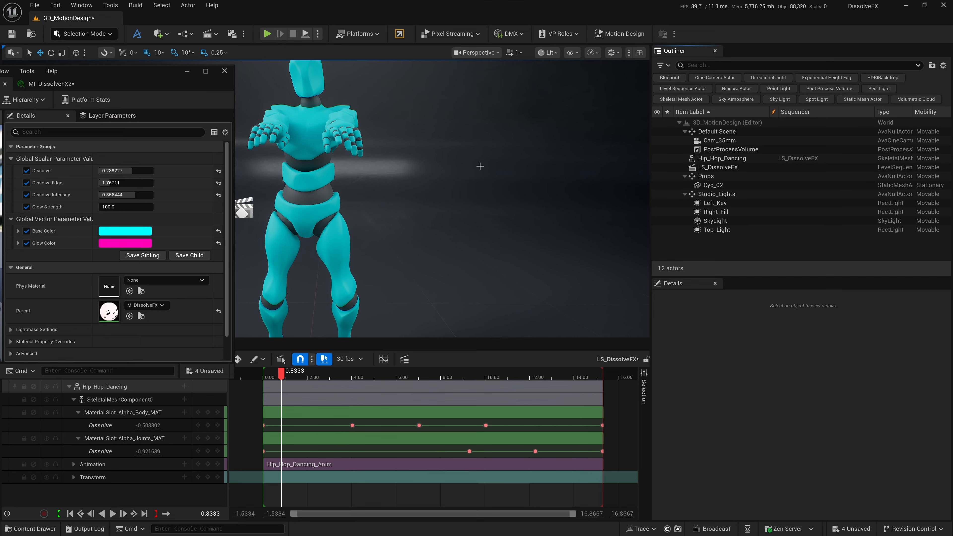
{"action": "left_click", "coordinate": [506, 197]}
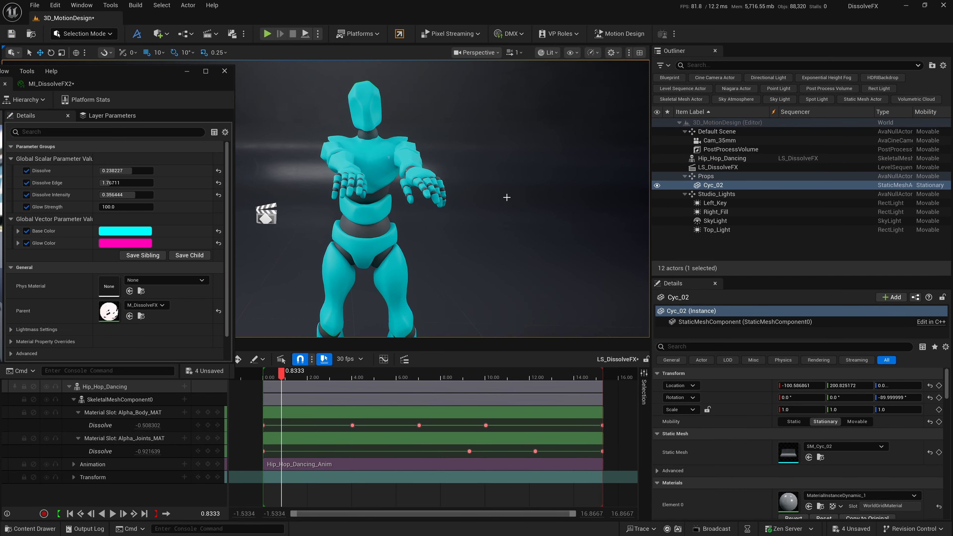
{"action": "right_click_drag", "start_coordinate": [506, 197], "coordinate": [506, 197]}
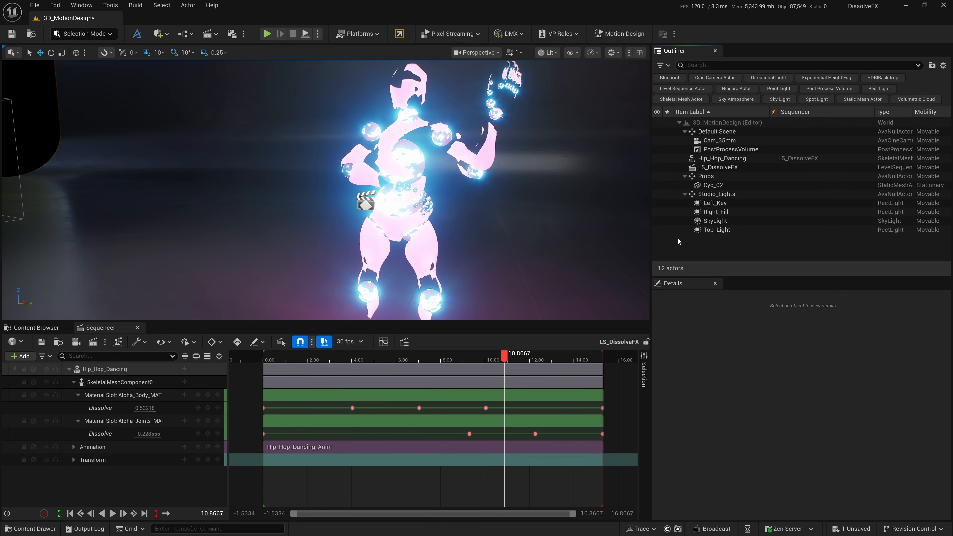
{"action": "left_click_drag", "start_coordinate": [504, 355], "coordinate": [331, 361]}
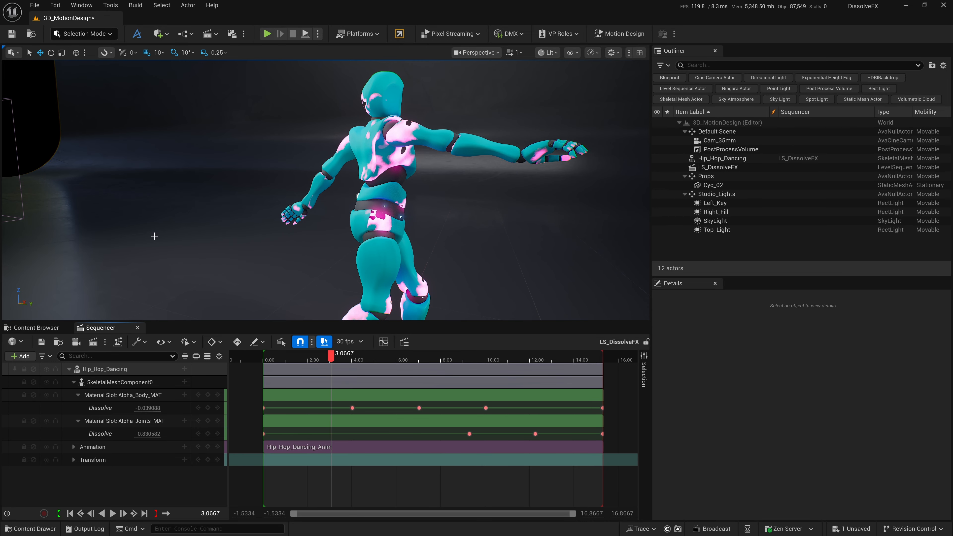
Step: Open M_DissolveFX from the Material folder and promote its Metallic input to a parameter, placing the node clear of the output node
{"action": "key", "text": "ctrl+space"}
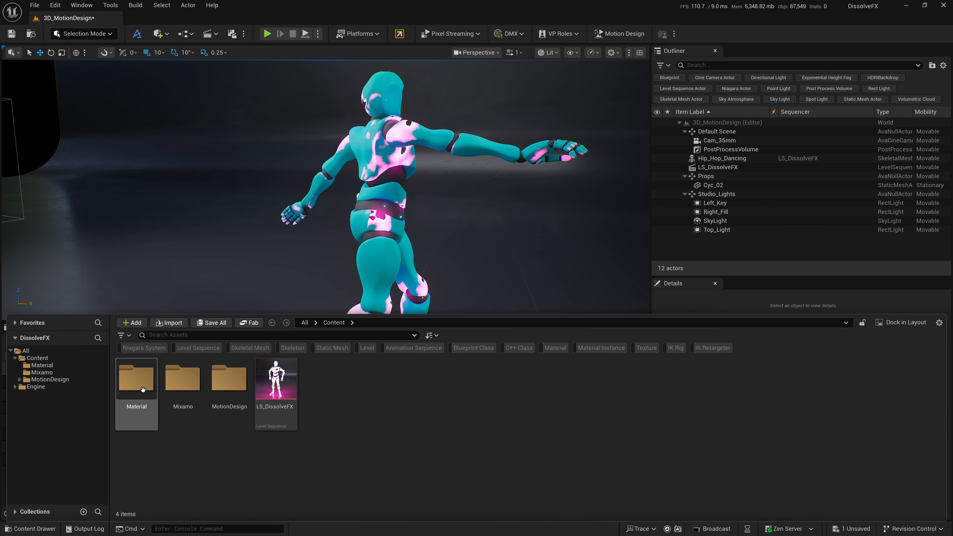
{"action": "double_click", "coordinate": [138, 409]}
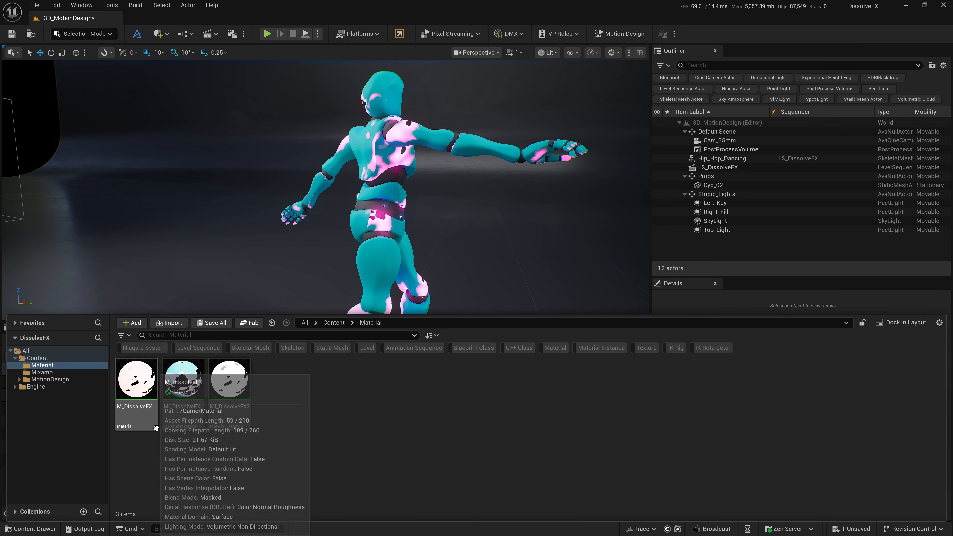
{"action": "double_click", "coordinate": [136, 379]}
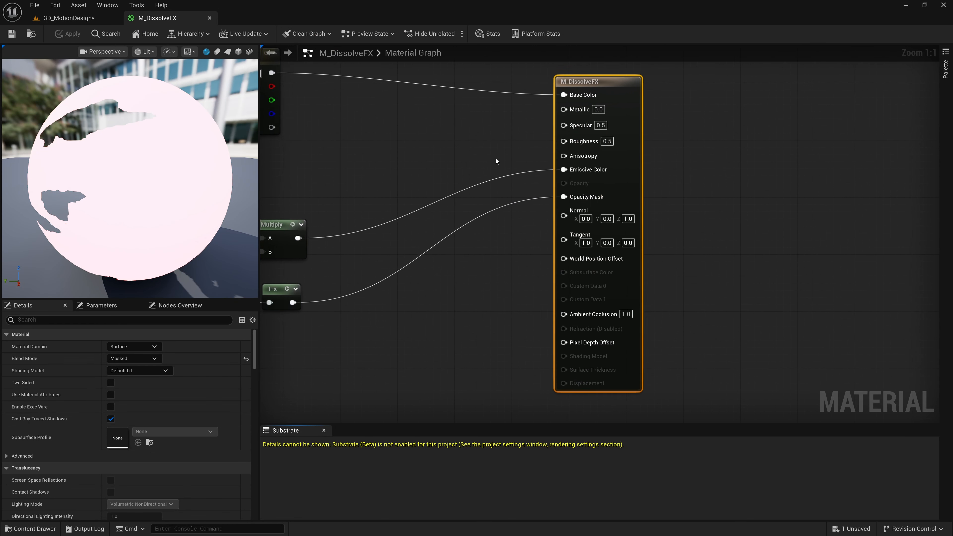
{"action": "right_click_drag", "start_coordinate": [409, 161], "coordinate": [447, 241]}
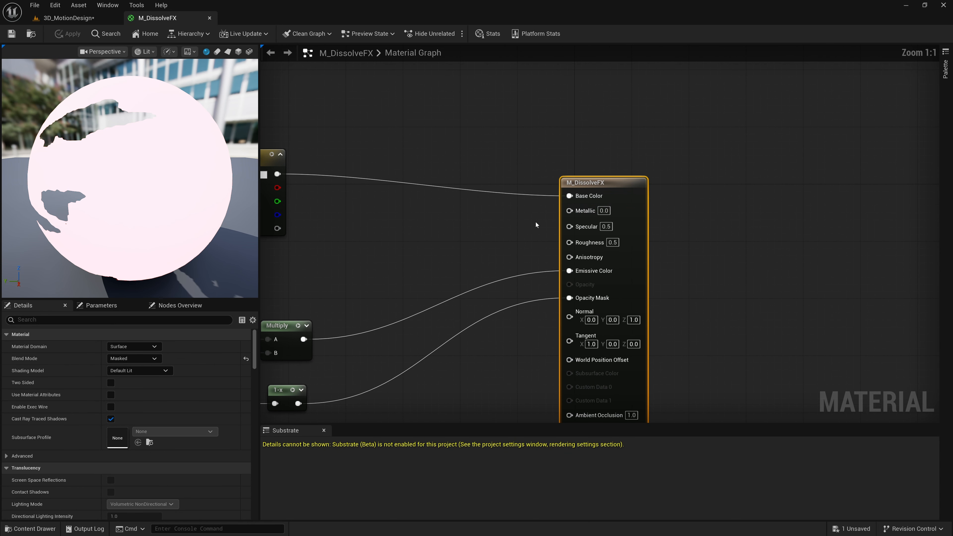
{"action": "right_click", "coordinate": [568, 212]}
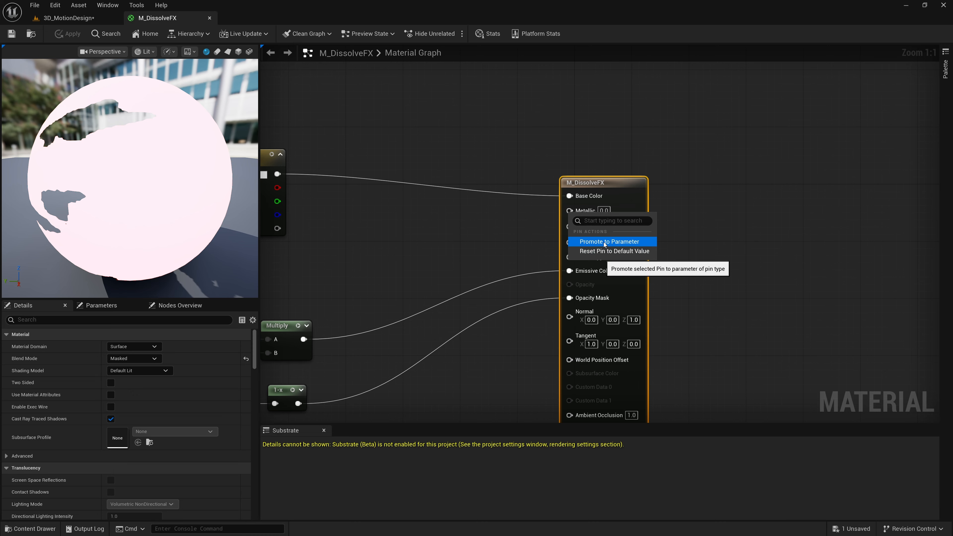
{"action": "left_click", "coordinate": [583, 243]}
{"action": "key", "text": "Return"}
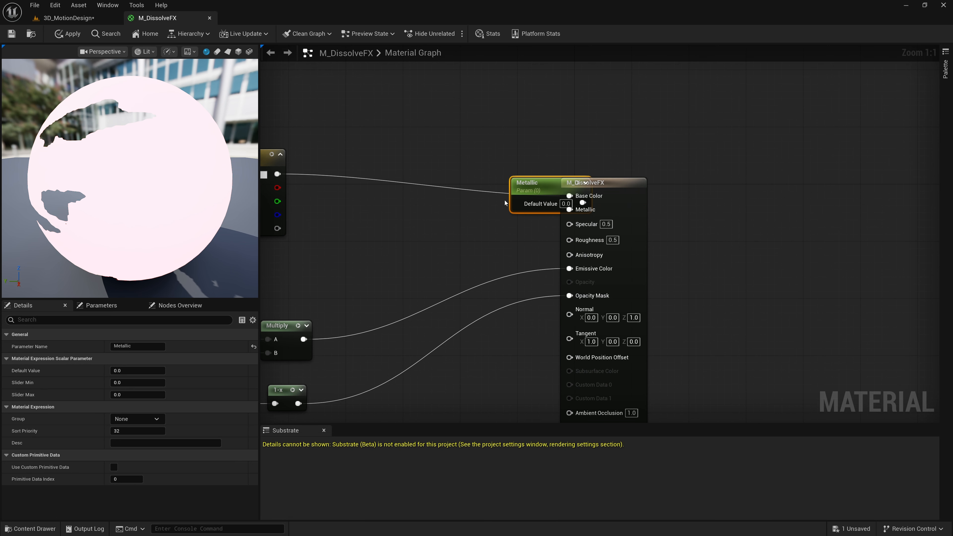
{"action": "left_click_drag", "start_coordinate": [542, 208], "coordinate": [399, 222]}
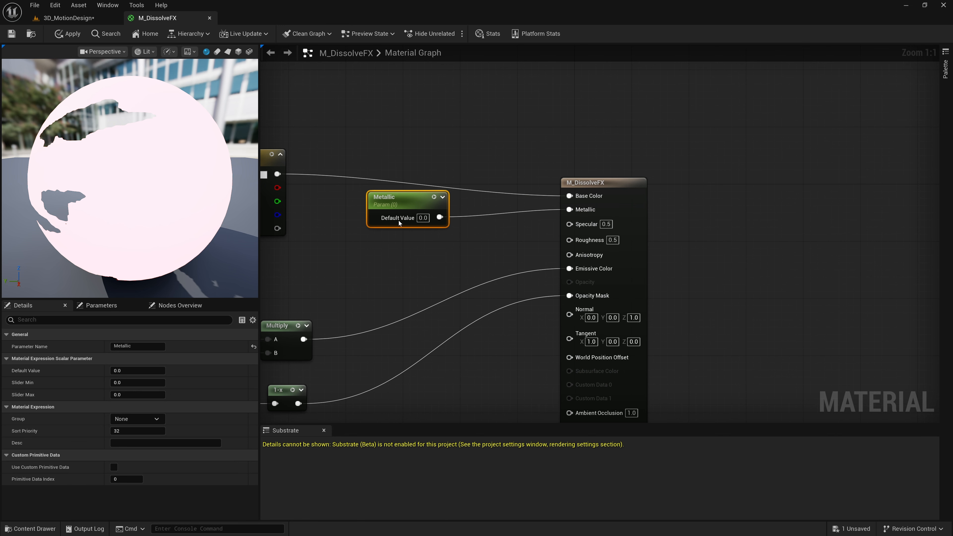
Step: Promote the Roughness input to a parameter, place its node below the Metallic node and apply the material changes
{"action": "right_click", "coordinate": [569, 241]}
{"action": "left_click", "coordinate": [584, 269]}
{"action": "key", "text": "Return"}
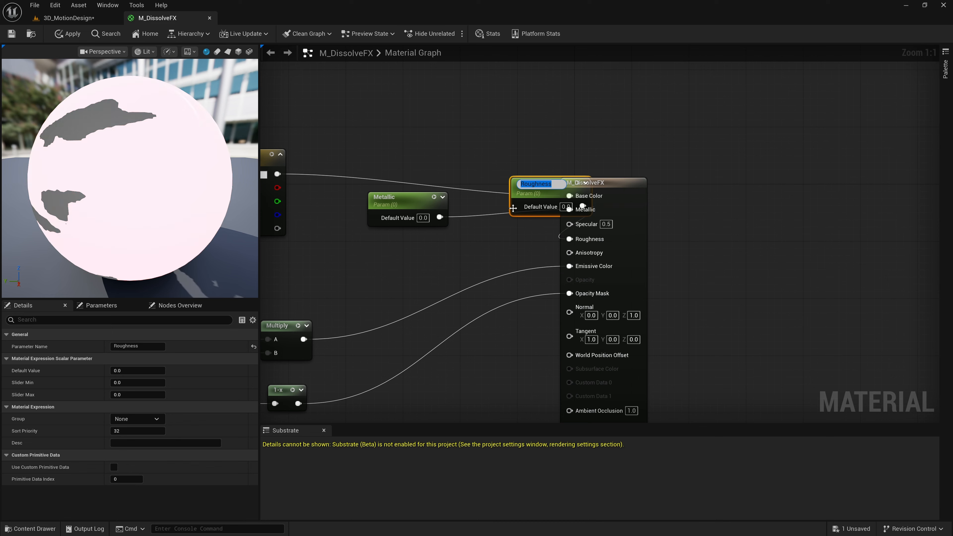
{"action": "left_click_drag", "start_coordinate": [516, 212], "coordinate": [372, 266]}
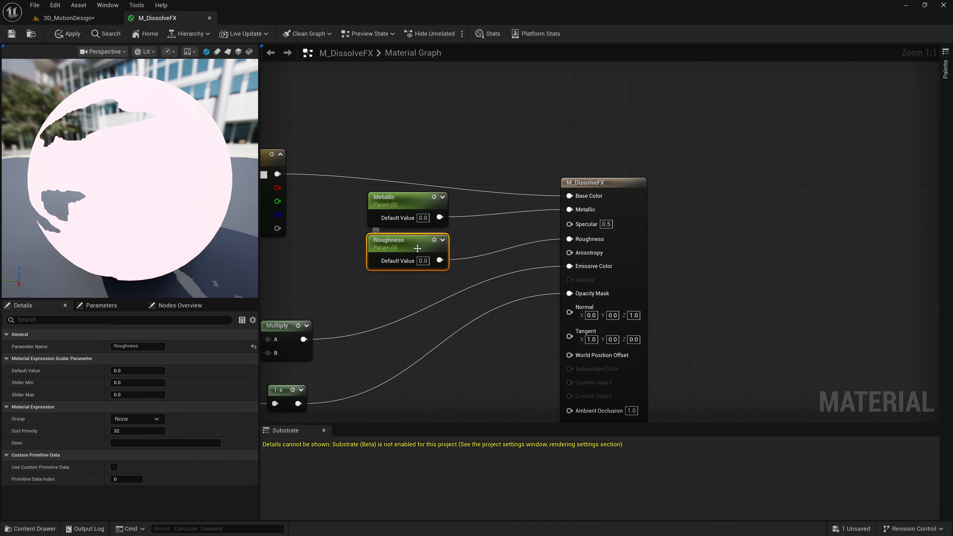
{"action": "left_click", "coordinate": [69, 33]}
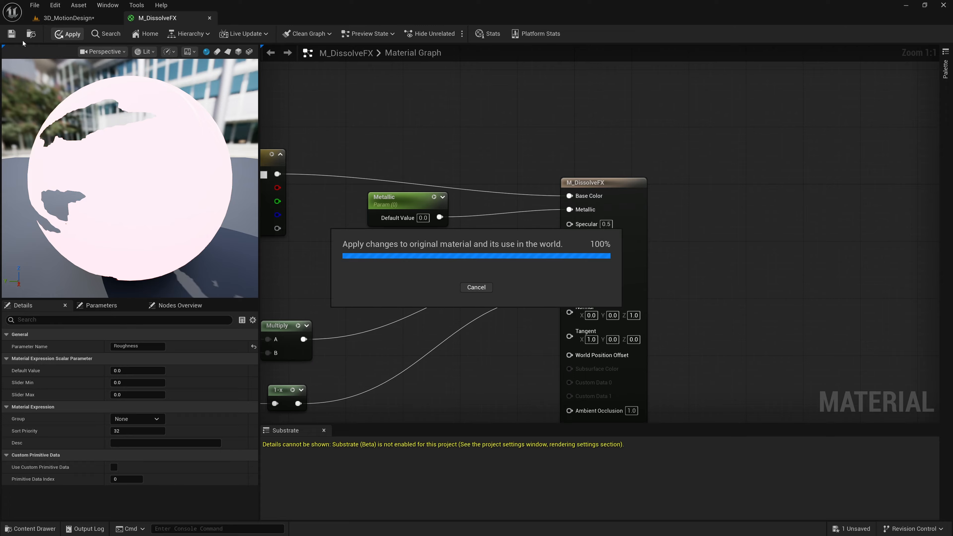
Step: Return to the 3D_MotionDesign level, open MI_DissolveFX beside the viewport and enable its Metallic and Roughness parameter overrides
{"action": "left_click", "coordinate": [69, 18]}
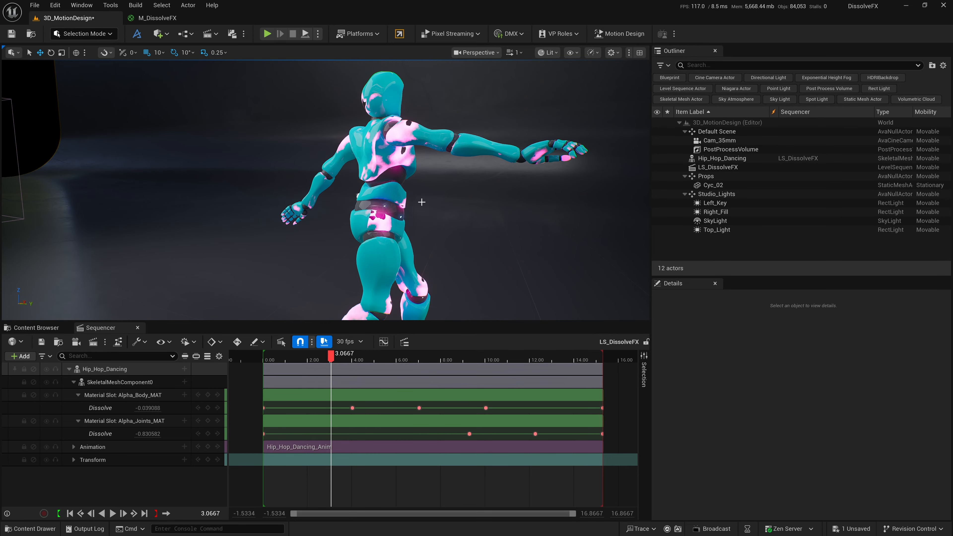
{"action": "key", "text": "ctrl+space"}
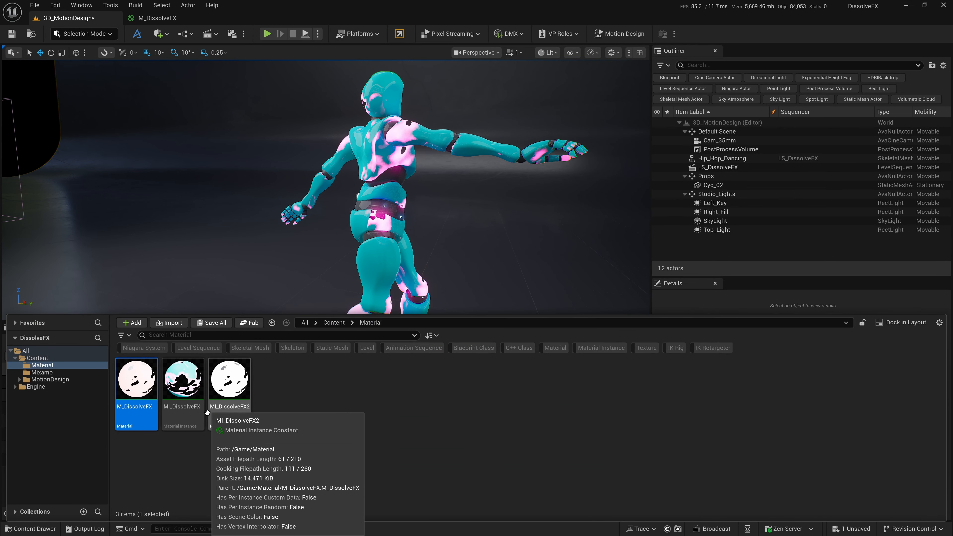
{"action": "left_click", "coordinate": [188, 378]}
{"action": "left_click", "coordinate": [448, 211]}
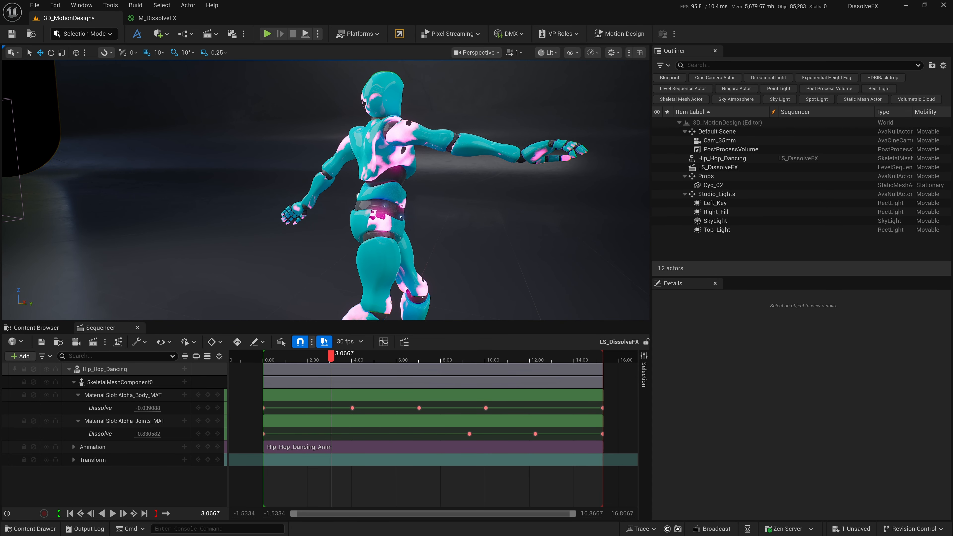
{"action": "left_click_drag", "start_coordinate": [0, 94], "coordinate": [145, 72]}
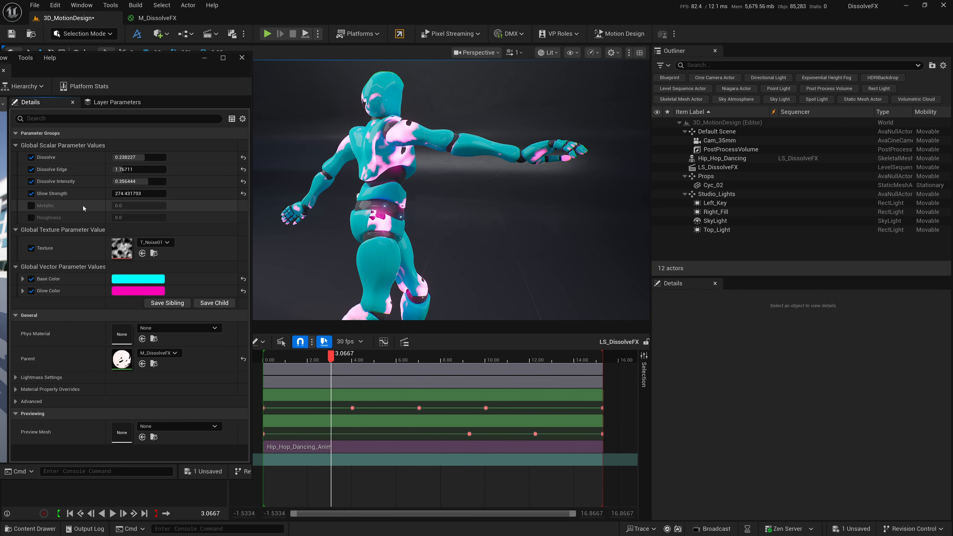
{"action": "left_click", "coordinate": [31, 206]}
{"action": "left_click", "coordinate": [31, 218]}
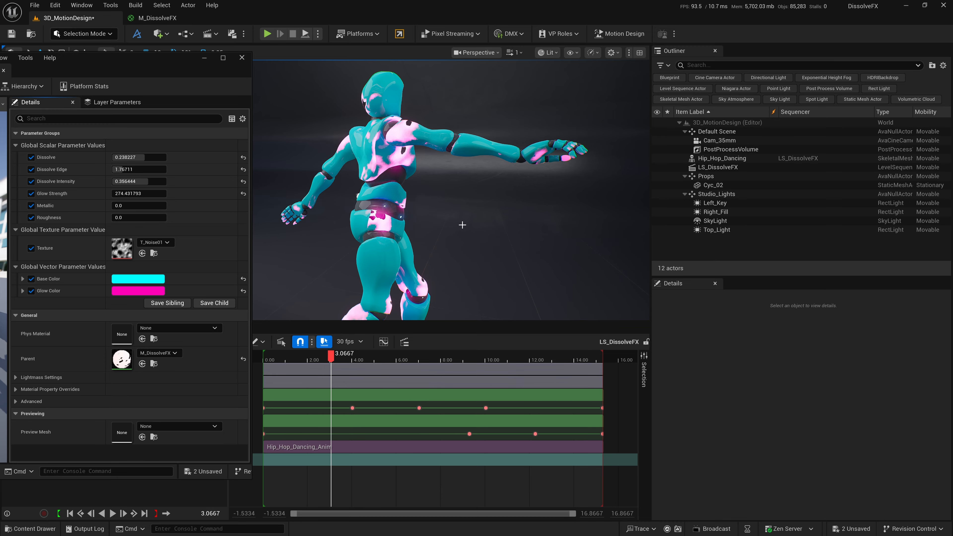
Step: Preview the sequence at 4.6667 and set the Metallic parameter of MI_DissolveFX to 1.0
{"action": "left_click_drag", "start_coordinate": [440, 360], "coordinate": [367, 371]}
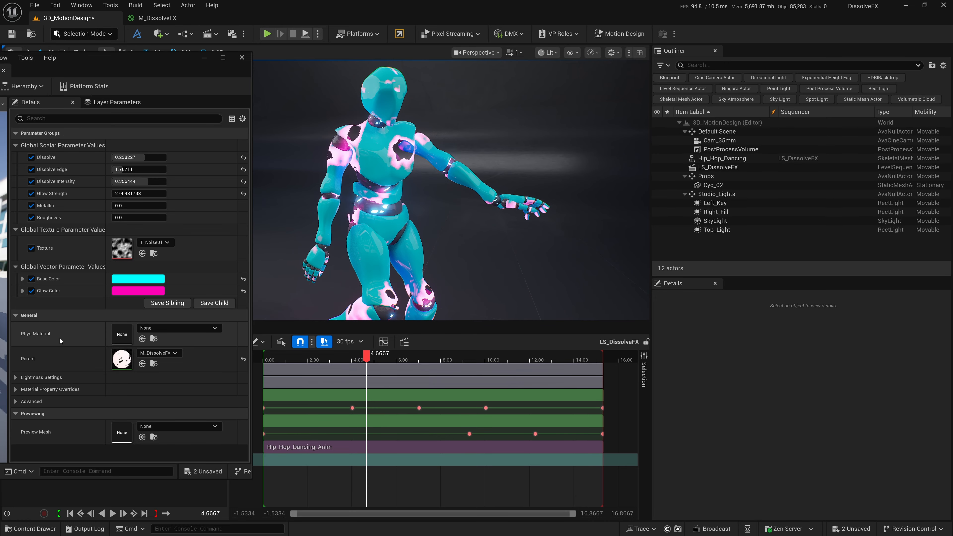
{"action": "left_click", "coordinate": [128, 205]}
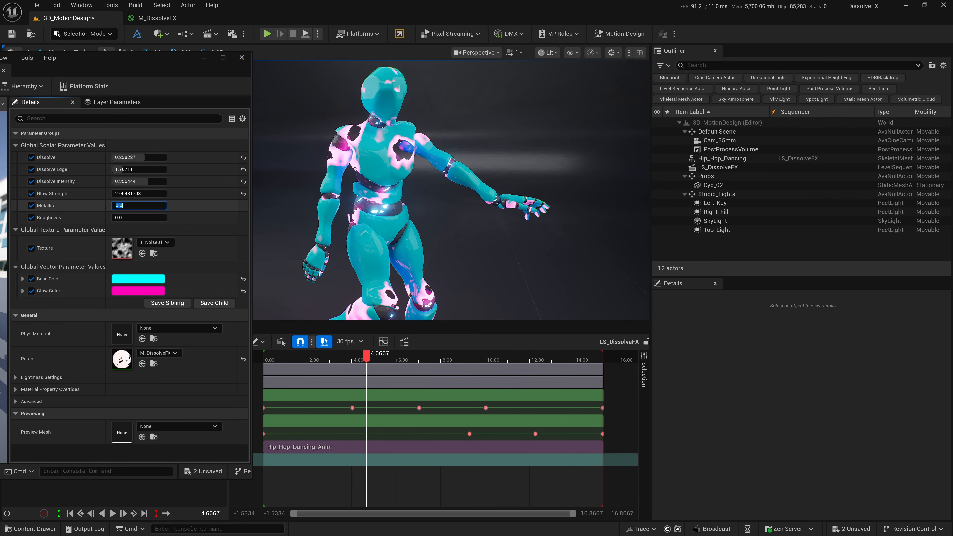
{"action": "type", "text": "1.0"}
{"action": "key", "text": "Return"}
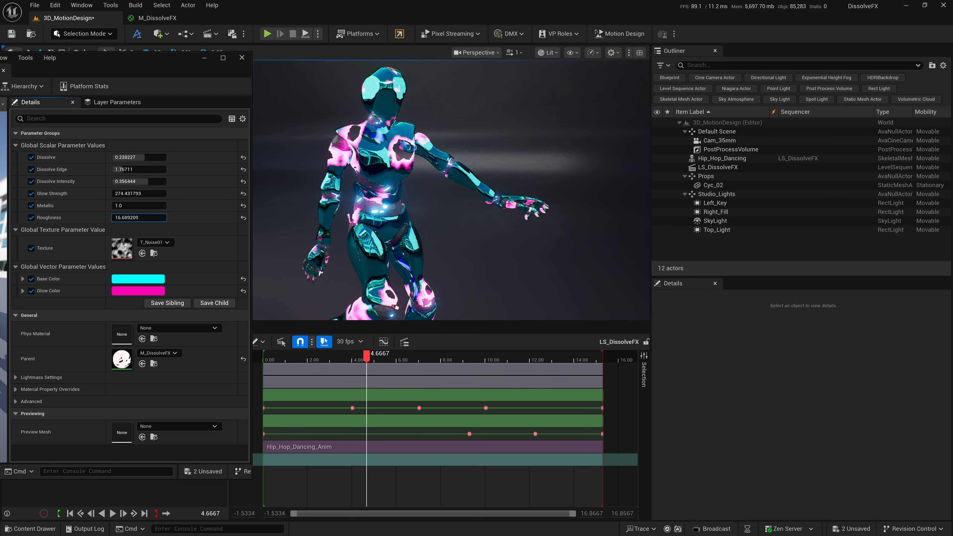
Step: Try Roughness values of 0.2 and 0.3 on MI_DissolveFX and preview the dancer up to 5.3333
{"action": "left_click_drag", "start_coordinate": [135, 218], "coordinate": [136, 221]}
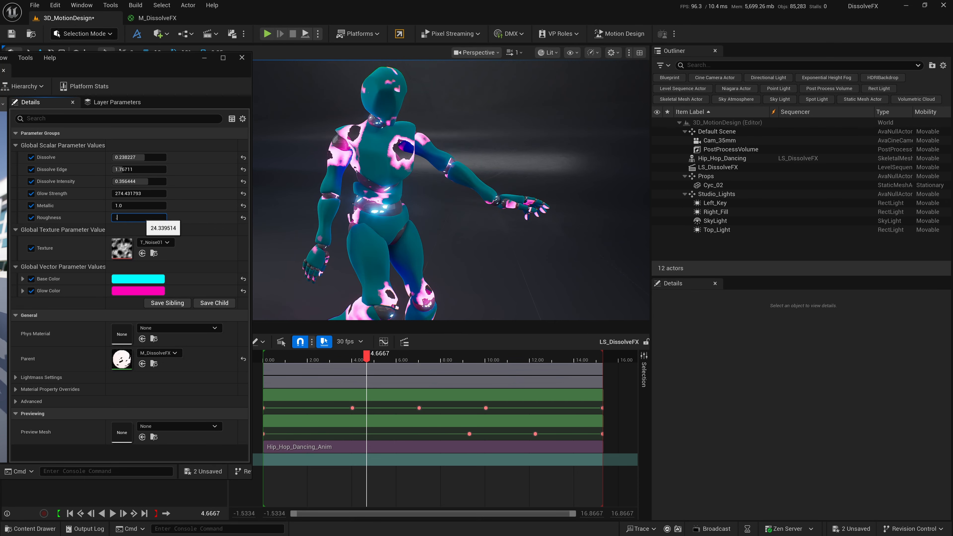
{"action": "type", "text": "0.2"}
{"action": "key", "text": "Return"}
{"action": "type", "text": "0.3"}
{"action": "key", "text": "Return"}
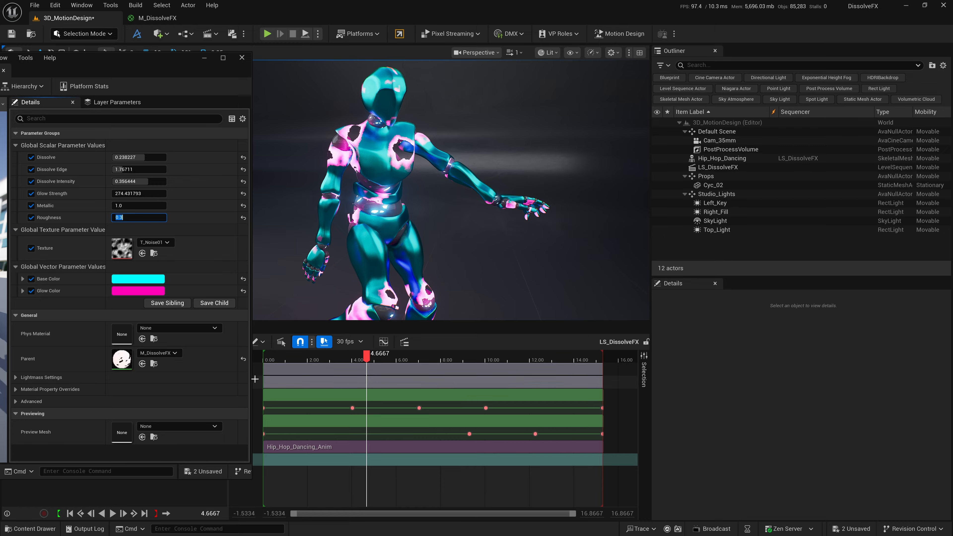
{"action": "left_click", "coordinate": [337, 361]}
{"action": "left_click_drag", "start_coordinate": [337, 362], "coordinate": [380, 361]}
Step: Change the Base Color of MI_DissolveFX to white (FFFFFFFF) and preview the dancer at 3.7667
{"action": "left_click", "coordinate": [138, 278]}
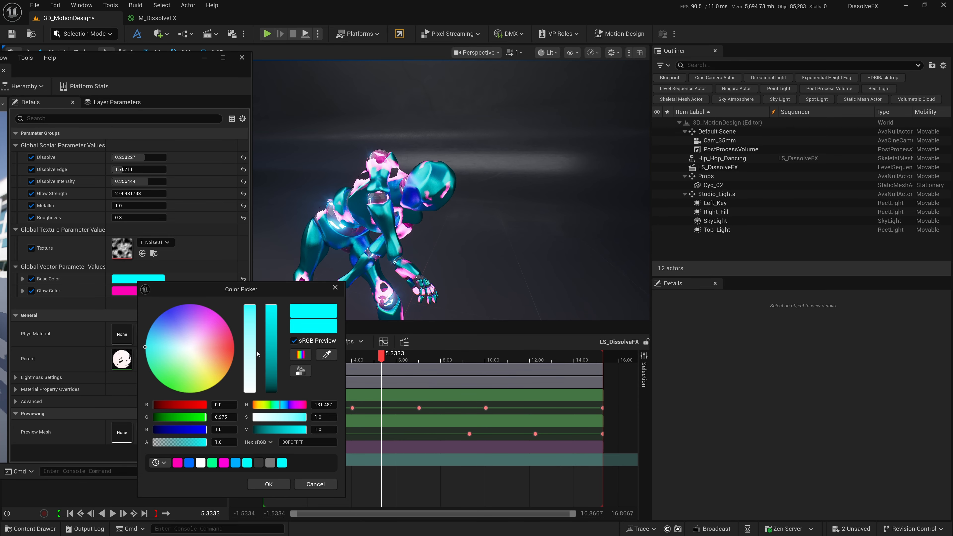
{"action": "left_click_drag", "start_coordinate": [251, 376], "coordinate": [258, 413]}
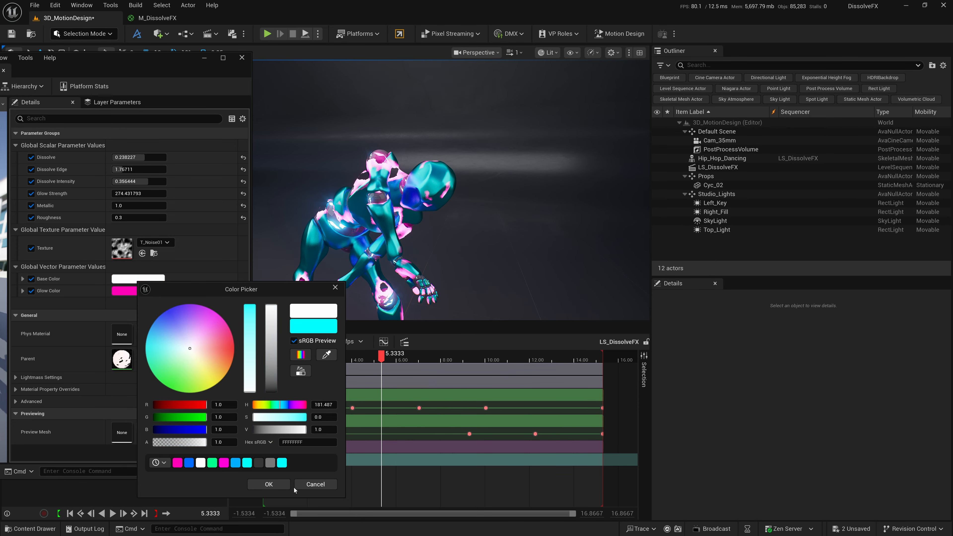
{"action": "left_click", "coordinate": [286, 485]}
{"action": "left_click_drag", "start_coordinate": [389, 356], "coordinate": [347, 356]}
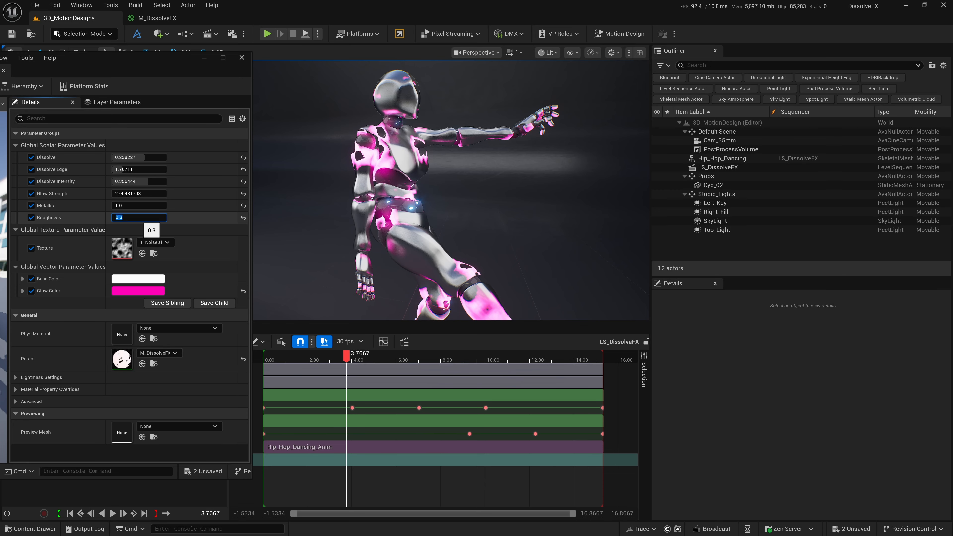
Step: Compare Roughness at 0.2, lower it to 0.0 for a mirror-like finish and preview the dancer up to 8.3667
{"action": "type", "text": "0.2"}
{"action": "key", "text": "Return"}
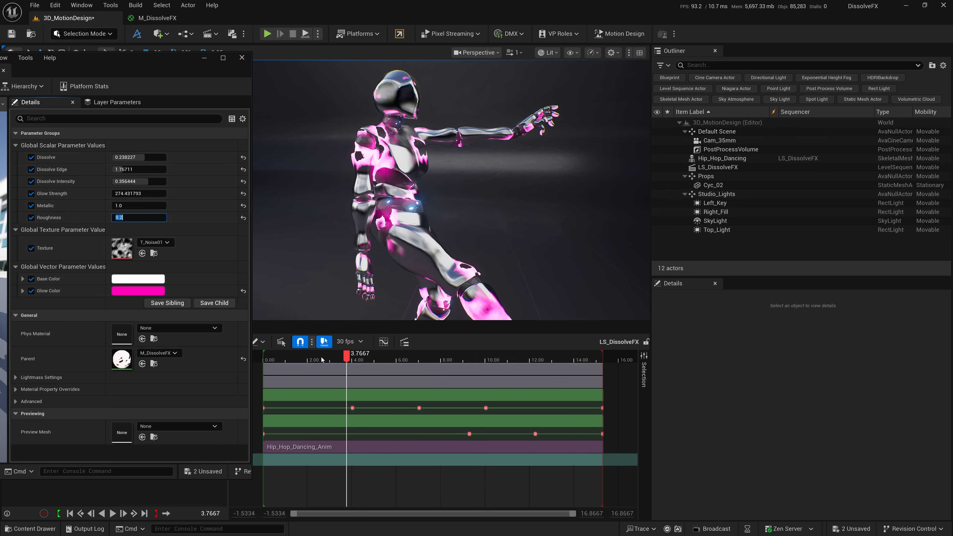
{"action": "left_click_drag", "start_coordinate": [344, 359], "coordinate": [355, 360]}
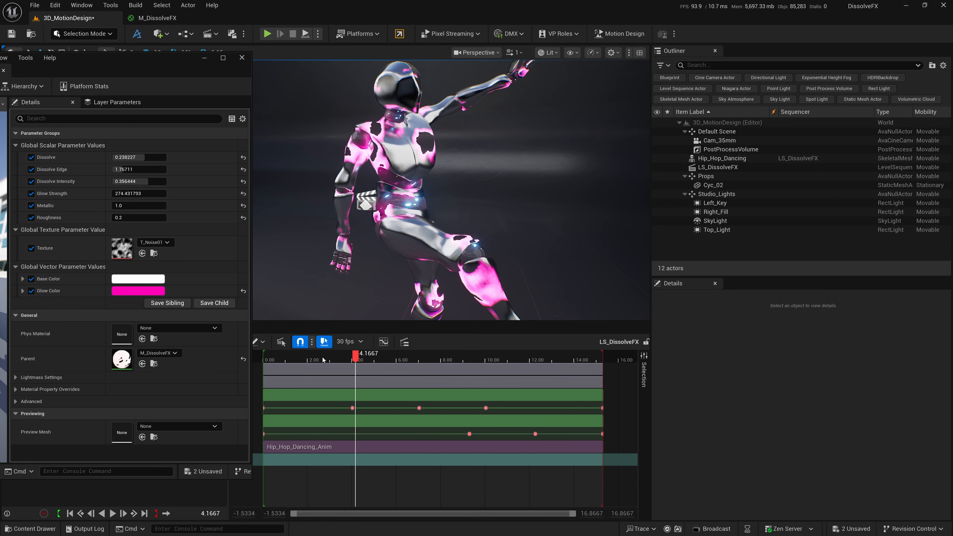
{"action": "left_click", "coordinate": [128, 214]}
{"action": "type", "text": "0"}
{"action": "key", "text": "Return"}
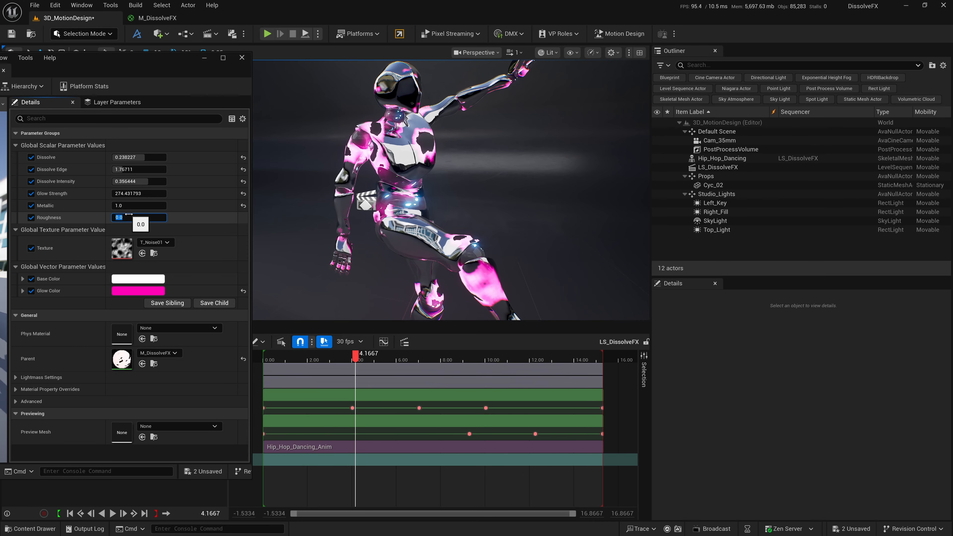
{"action": "left_click_drag", "start_coordinate": [358, 356], "coordinate": [449, 357]}
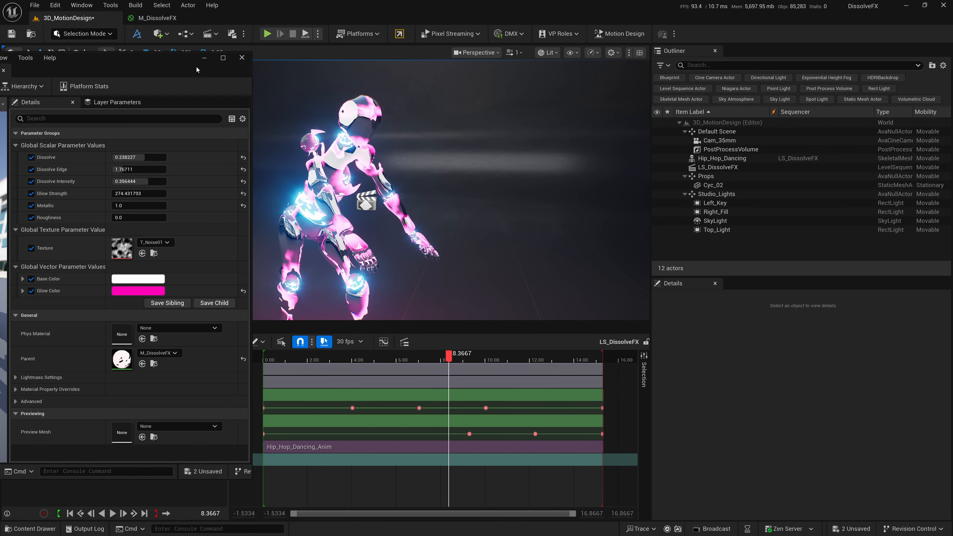
Step: Minimize the material instance window and scrub LS_DissolveFX back to 0.0667 to view the undissolved dancer
{"action": "left_click", "coordinate": [204, 57]}
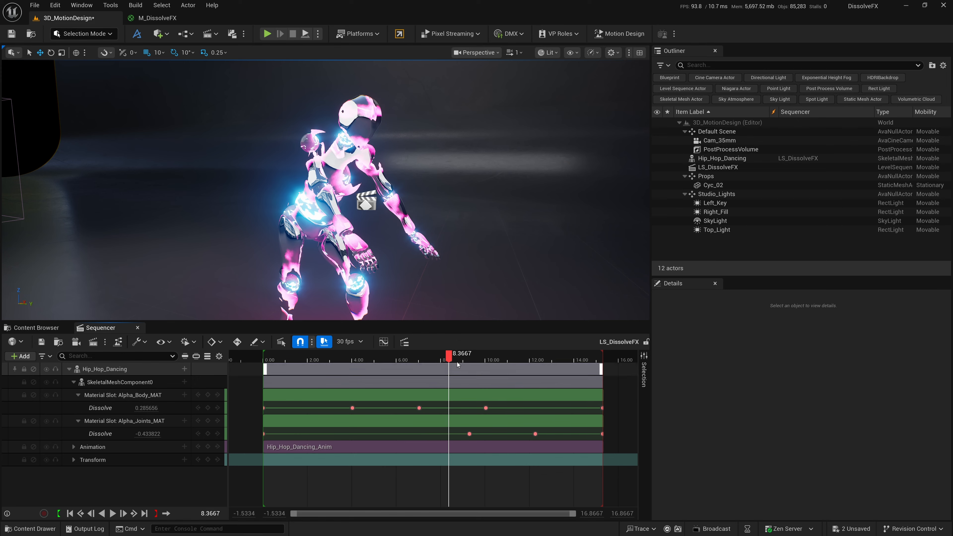
{"action": "left_click_drag", "start_coordinate": [448, 357], "coordinate": [268, 376]}
{"action": "left_click_drag", "start_coordinate": [286, 378], "coordinate": [265, 376]}
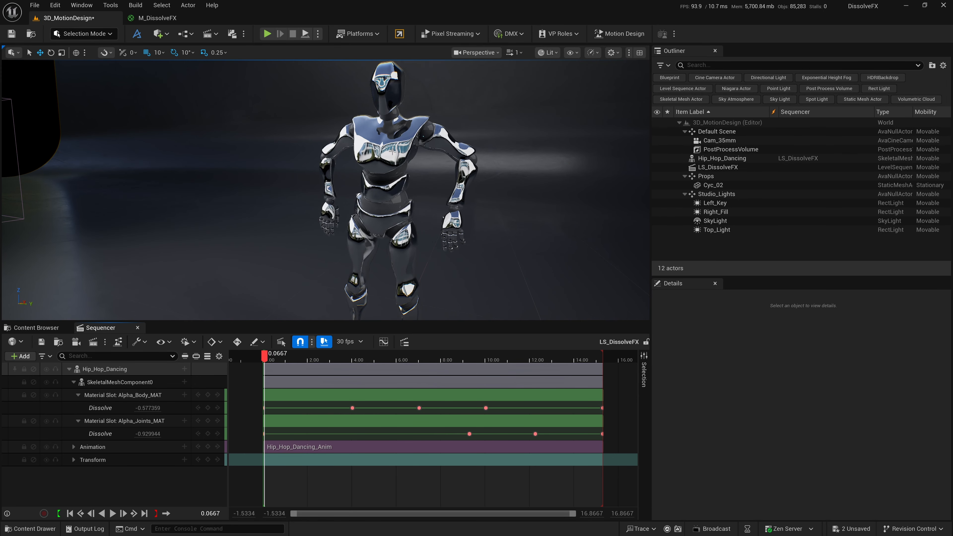
Step: Try the daylight cubemap on the SkyLight, switch to T_GreyAmbient instead and preview the lighting up to 7.20
{"action": "left_click", "coordinate": [715, 220]}
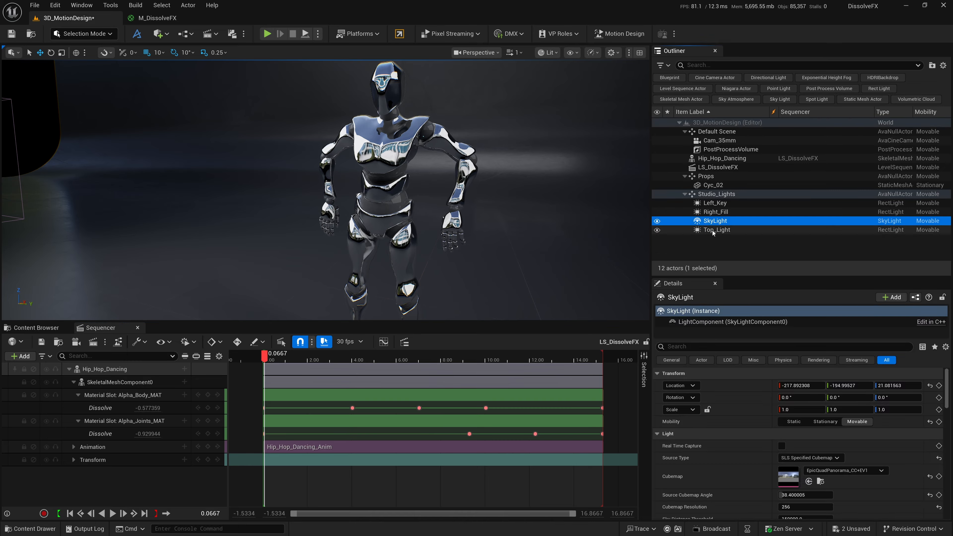
{"action": "left_click_drag", "start_coordinate": [754, 277], "coordinate": [755, 190]}
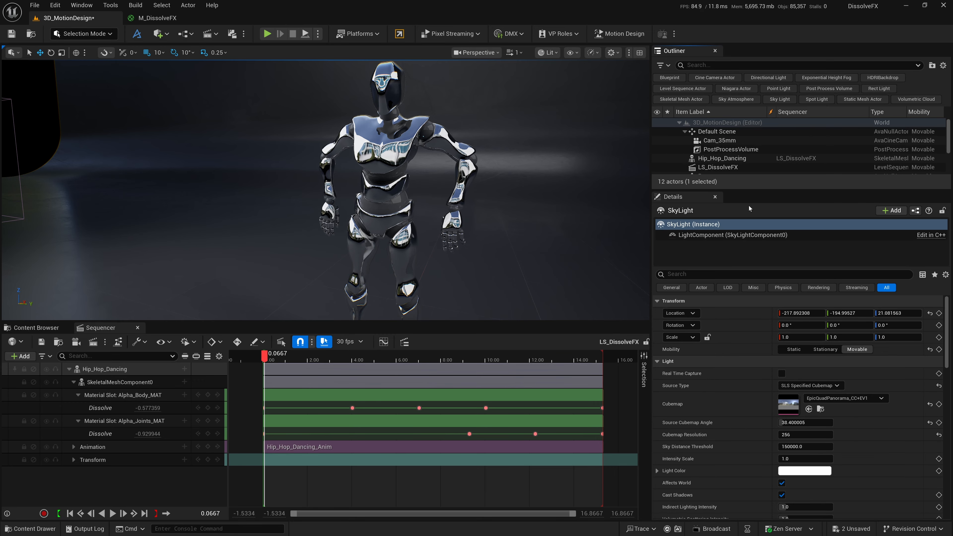
{"action": "scroll", "coordinate": [881, 412], "scroll_direction": "down", "scroll_amount": 1}
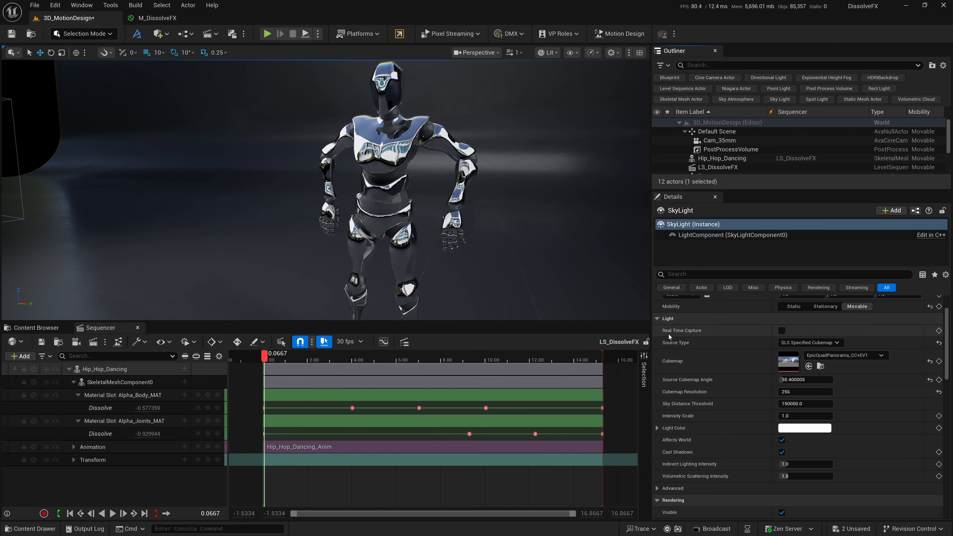
{"action": "left_click", "coordinate": [863, 355]}
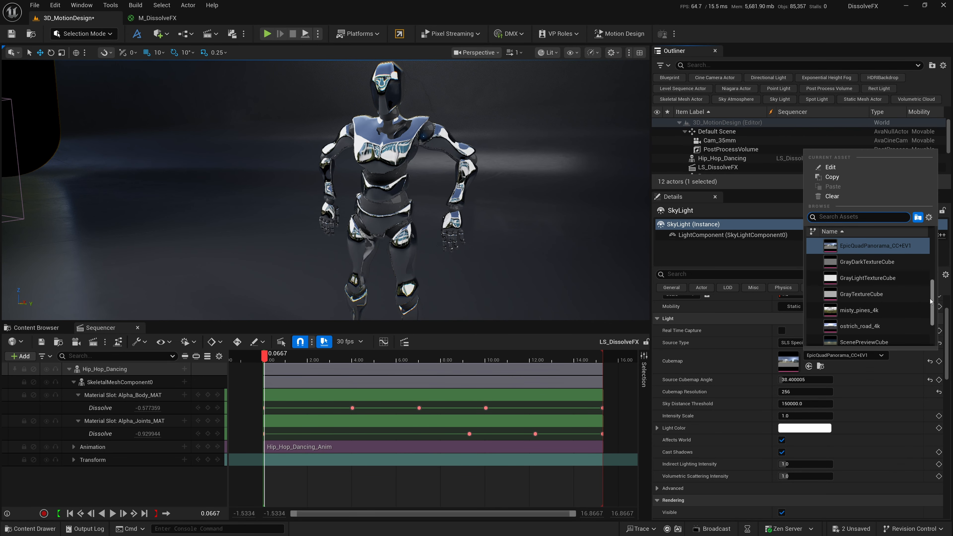
{"action": "left_click_drag", "start_coordinate": [931, 302], "coordinate": [931, 243]}
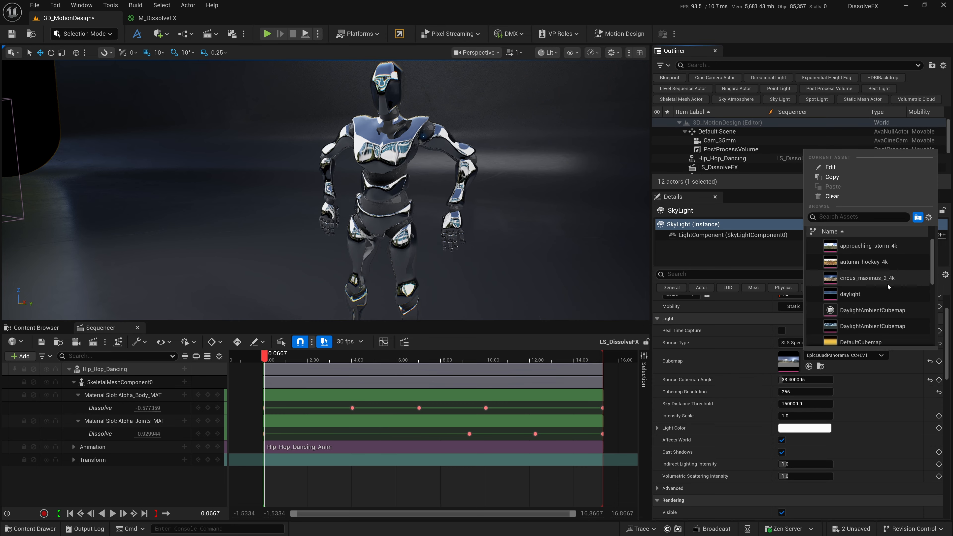
{"action": "left_click", "coordinate": [880, 295]}
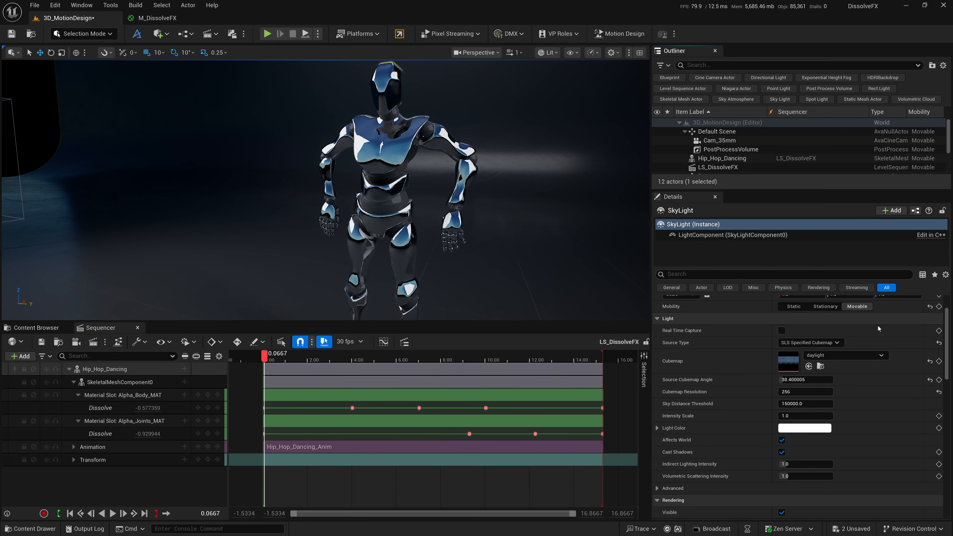
{"action": "key", "text": "ctrl+z"}
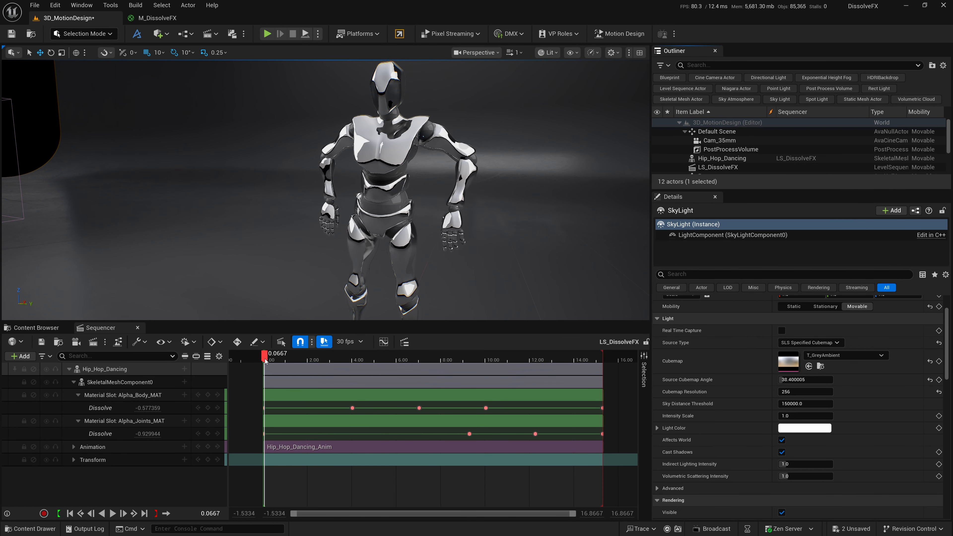
{"action": "left_click_drag", "start_coordinate": [265, 360], "coordinate": [423, 361]}
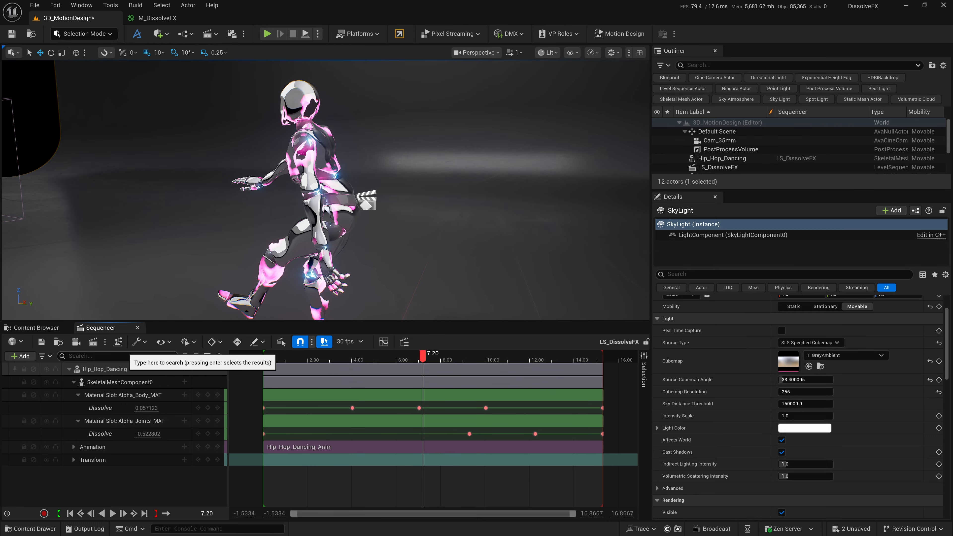
Step: Collapse the Hip_Hop_Dancing track and add Cam_35mm from the level to the LS_DissolveFX sequence
{"action": "left_click", "coordinate": [69, 369]}
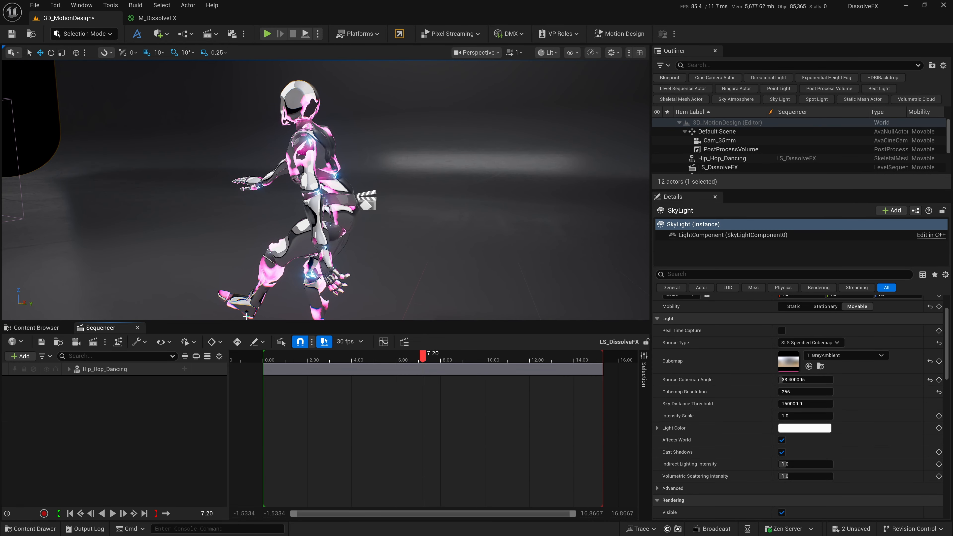
{"action": "left_click_drag", "start_coordinate": [248, 321], "coordinate": [250, 354]}
{"action": "left_click", "coordinate": [720, 141]}
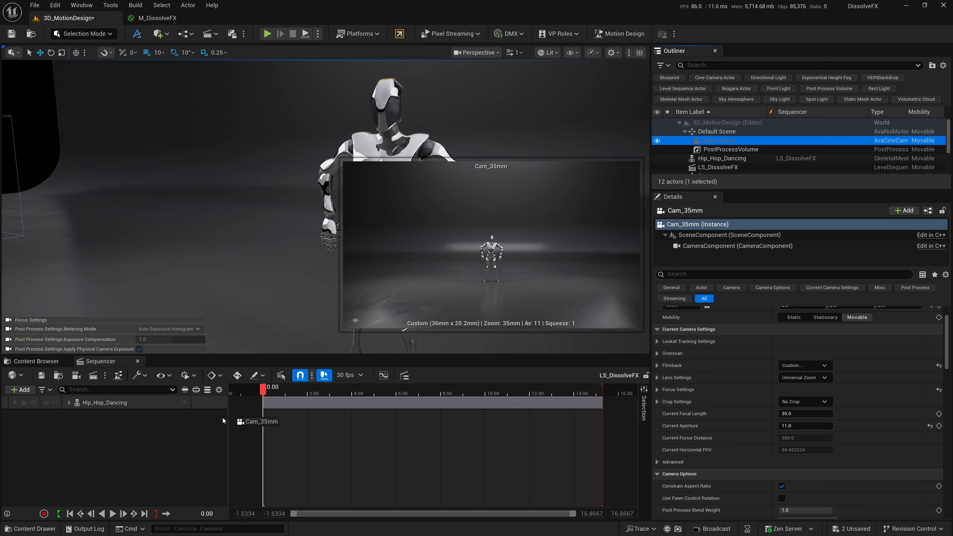
{"action": "left_click_drag", "start_coordinate": [222, 421], "coordinate": [259, 399]}
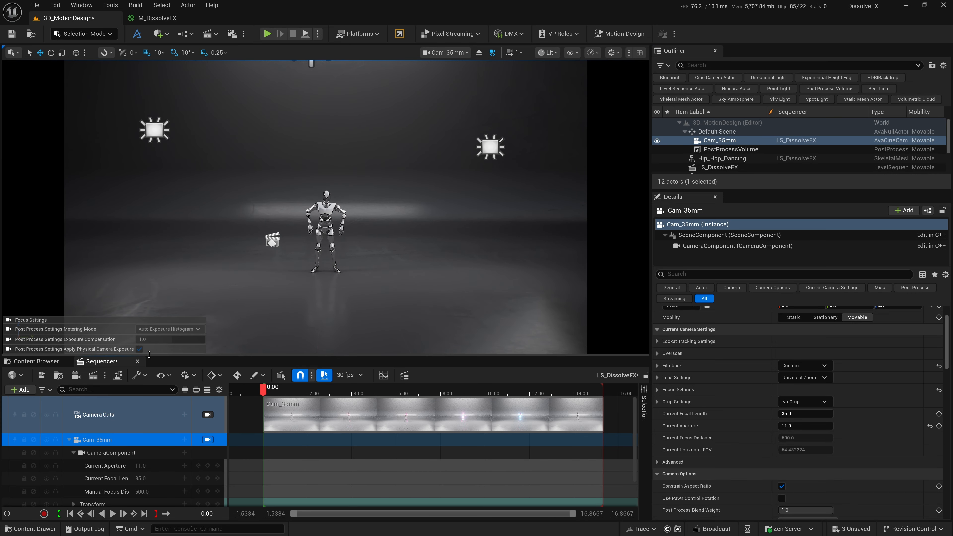
Step: Set Cam_35mm's focal length to about 80.19, frame the full dancer and key the camera's Transform at 0.00
{"action": "left_click_drag", "start_coordinate": [148, 356], "coordinate": [149, 322]}
{"action": "left_click_drag", "start_coordinate": [138, 443], "coordinate": [176, 443]}
{"action": "right_click_drag", "start_coordinate": [393, 248], "coordinate": [396, 263]}
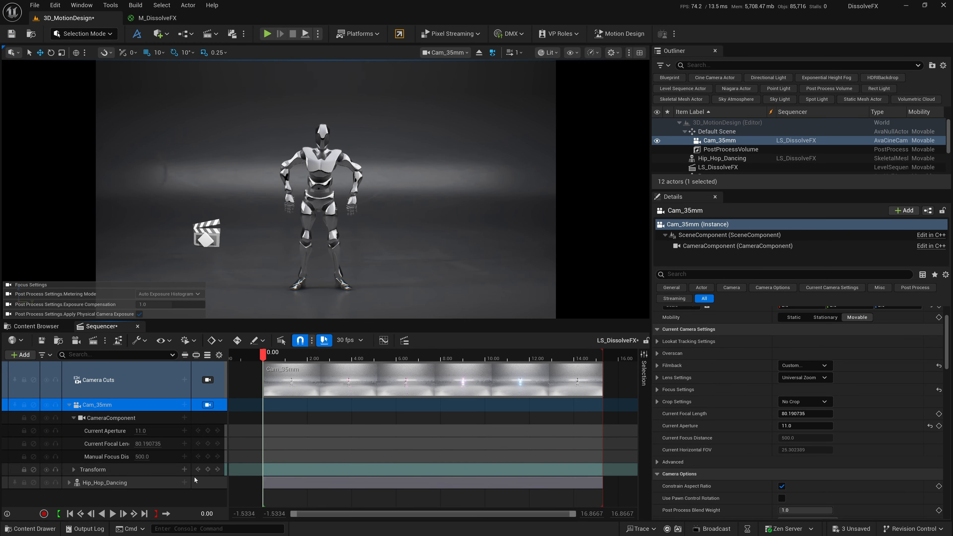
{"action": "left_click", "coordinate": [208, 469]}
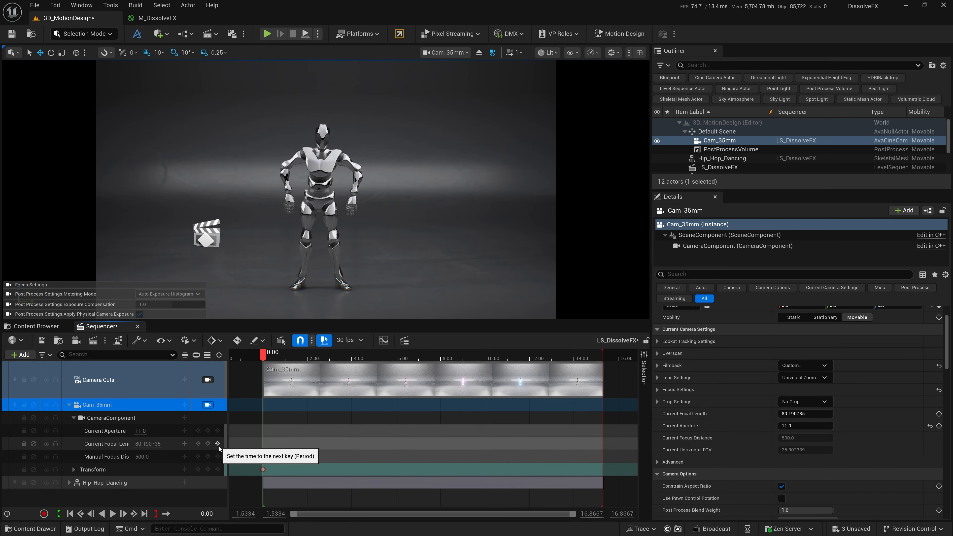
{"action": "left_click_drag", "start_coordinate": [263, 355], "coordinate": [261, 377]}
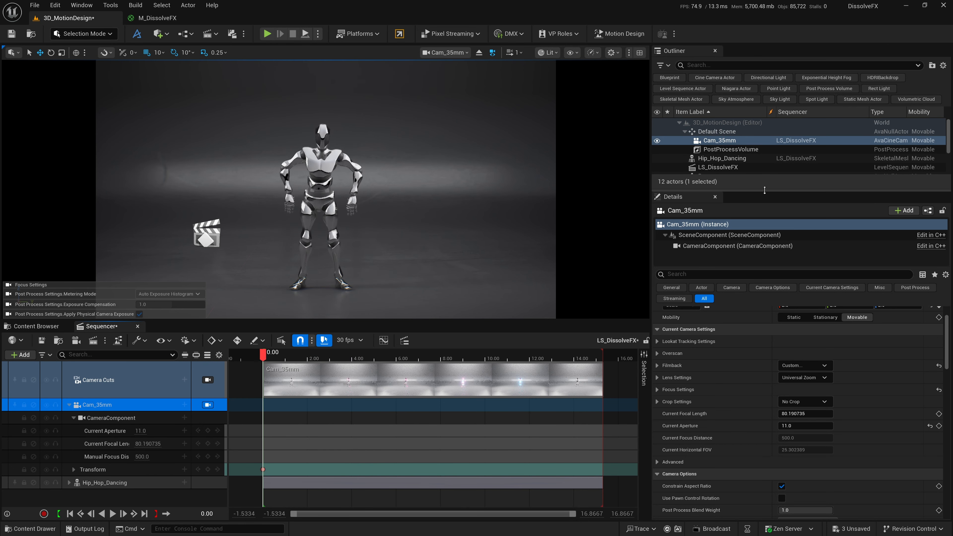
Step: Sample Cam_35mm's Manual Focus Distance from the dancer's chest, then collapse its Focus Settings and camera track
{"action": "left_click_drag", "start_coordinate": [764, 189], "coordinate": [791, 232]}
{"action": "scroll", "coordinate": [861, 370], "scroll_direction": "down", "scroll_amount": 3}
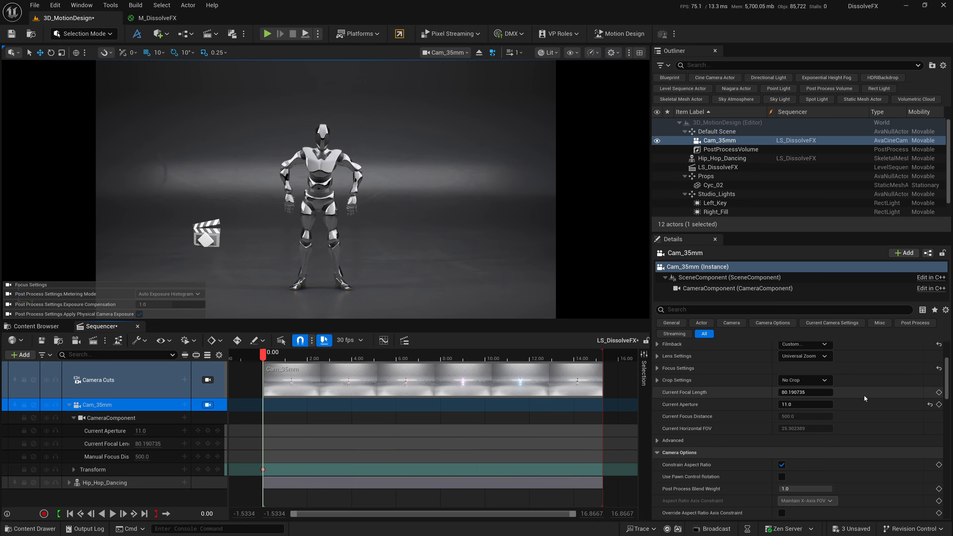
{"action": "left_click", "coordinate": [124, 404]}
{"action": "left_click", "coordinate": [148, 485]}
{"action": "left_click", "coordinate": [150, 405]}
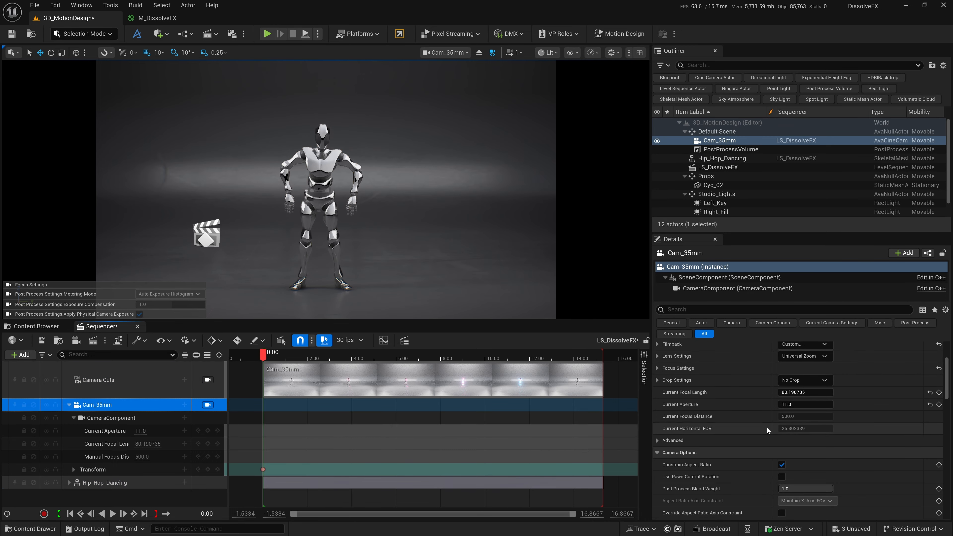
{"action": "scroll", "coordinate": [848, 399], "scroll_direction": "up", "scroll_amount": 3}
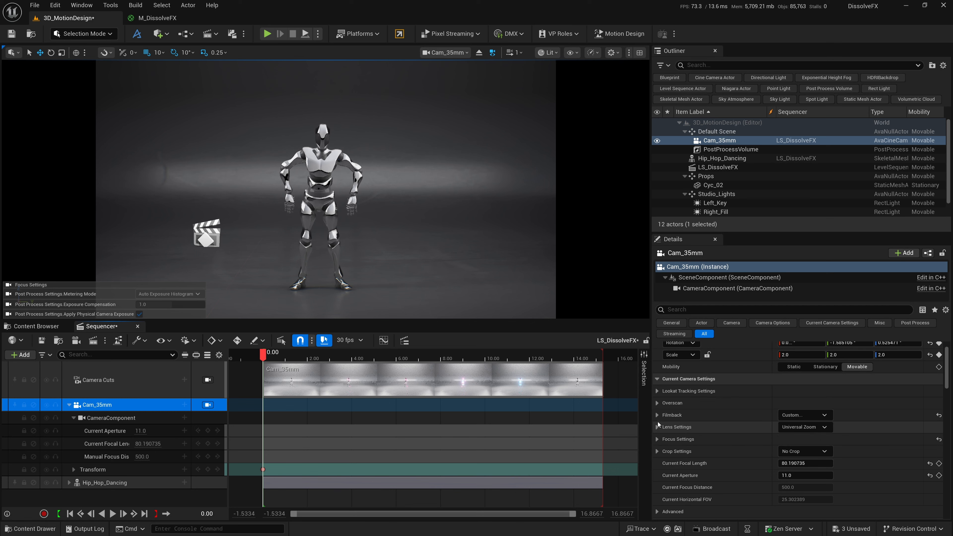
{"action": "left_click", "coordinate": [657, 439]}
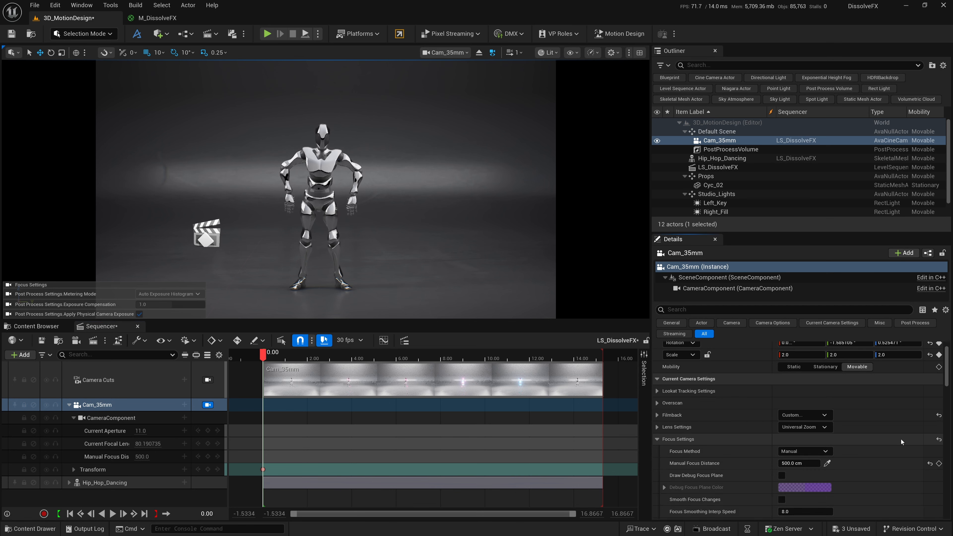
{"action": "scroll", "coordinate": [901, 441], "scroll_direction": "down", "scroll_amount": 3}
{"action": "left_click", "coordinate": [827, 391]}
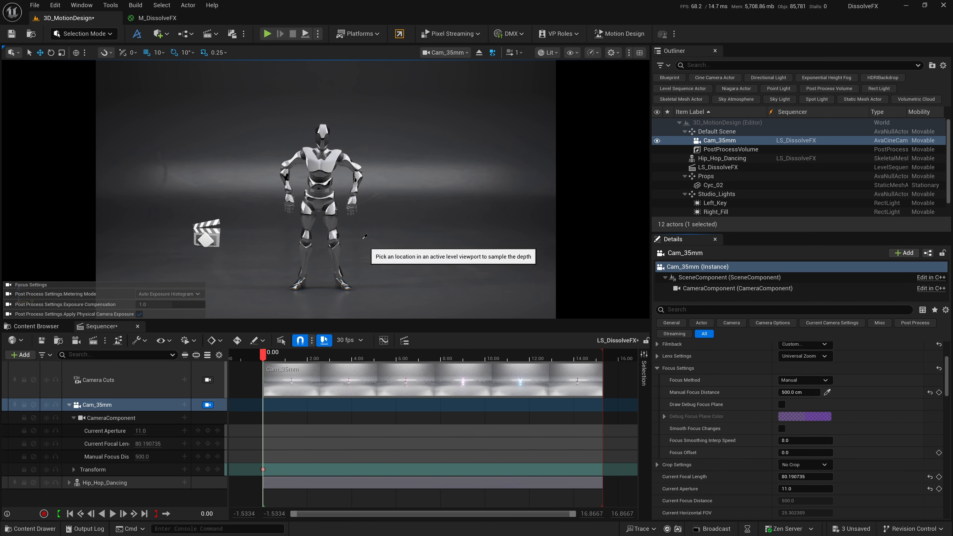
{"action": "left_click", "coordinate": [324, 170]}
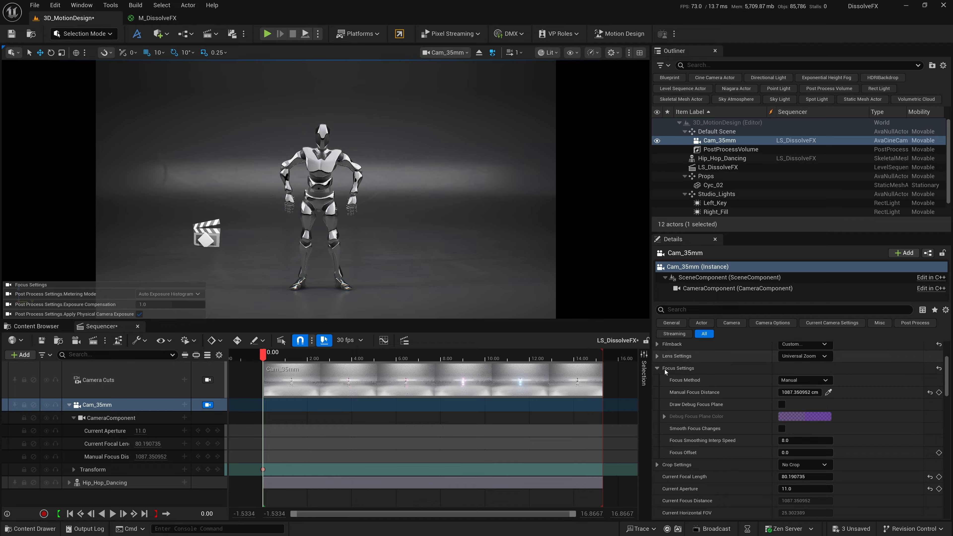
{"action": "left_click", "coordinate": [657, 368]}
{"action": "left_click", "coordinate": [69, 405]}
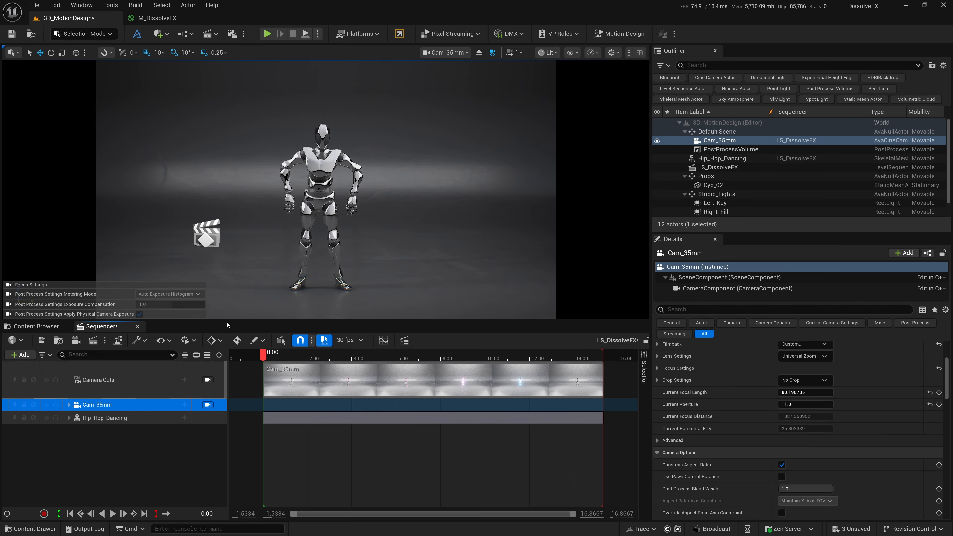
Step: Place a basic empty Actor in the level and parent Cam_35mm to it as the camera's rotation pivot
{"action": "left_click_drag", "start_coordinate": [223, 322], "coordinate": [224, 383]}
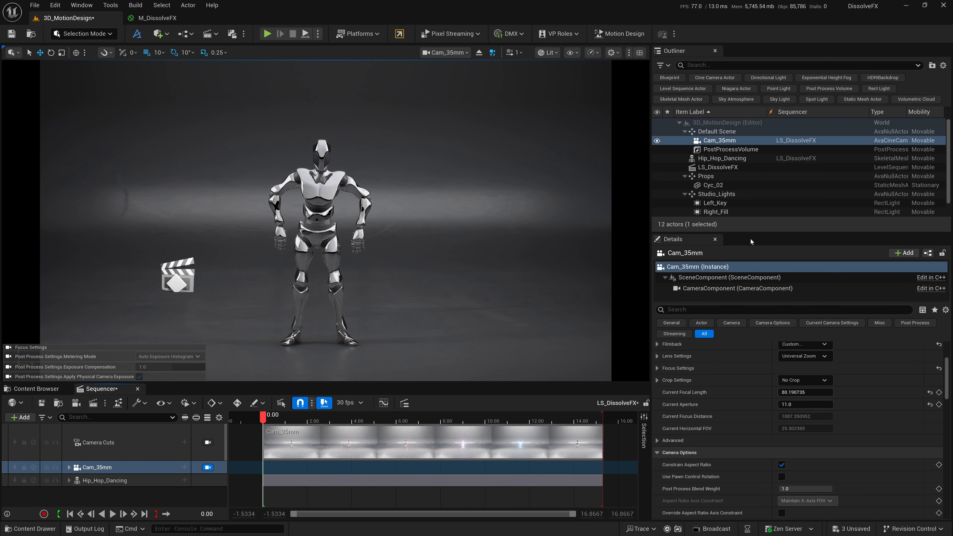
{"action": "left_click_drag", "start_coordinate": [748, 233], "coordinate": [748, 278]}
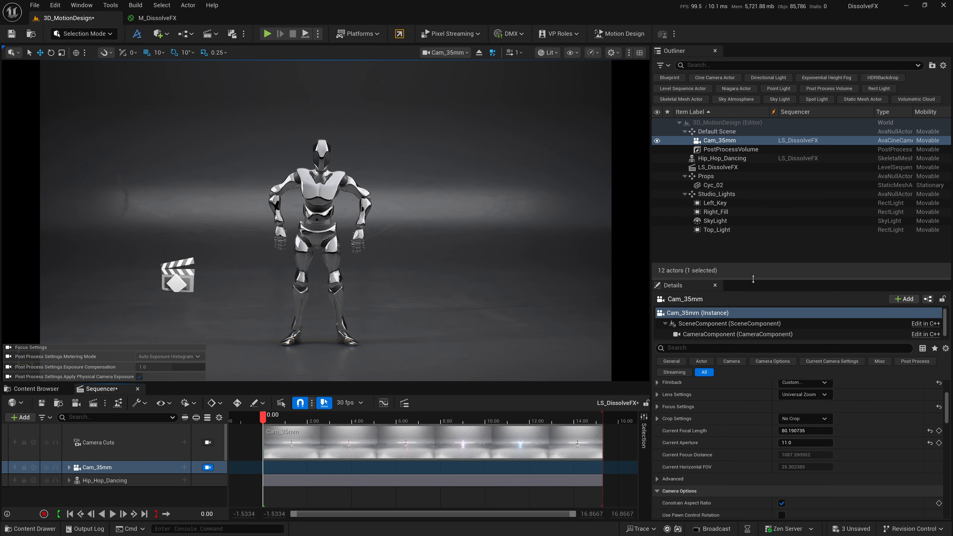
{"action": "left_click", "coordinate": [160, 36]}
{"action": "mouse_move", "coordinate": [178, 120]}
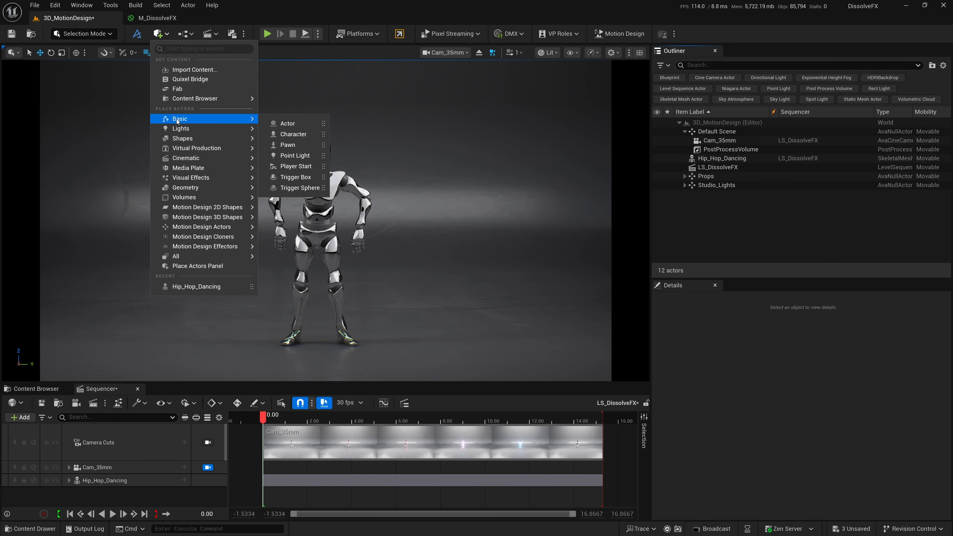
{"action": "left_click", "coordinate": [296, 124]}
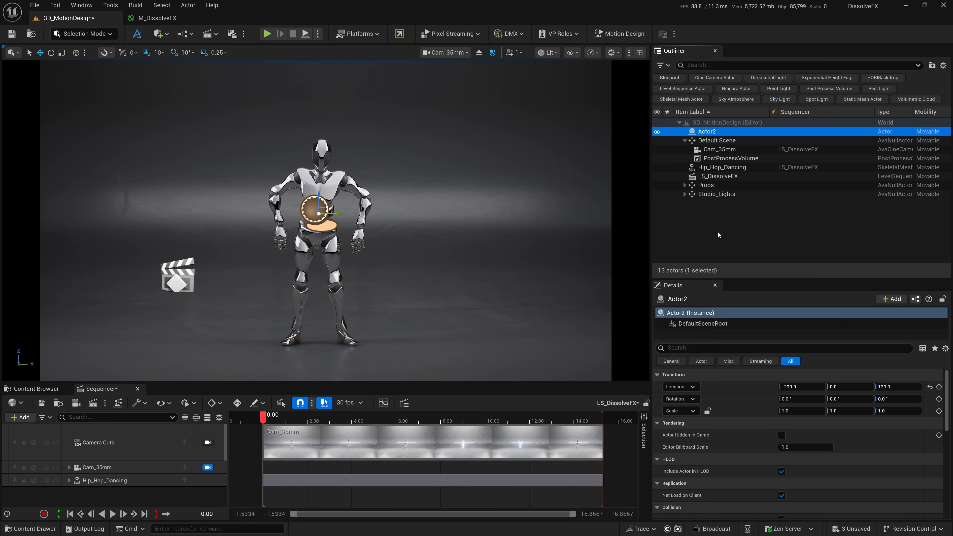
{"action": "left_click", "coordinate": [718, 150]}
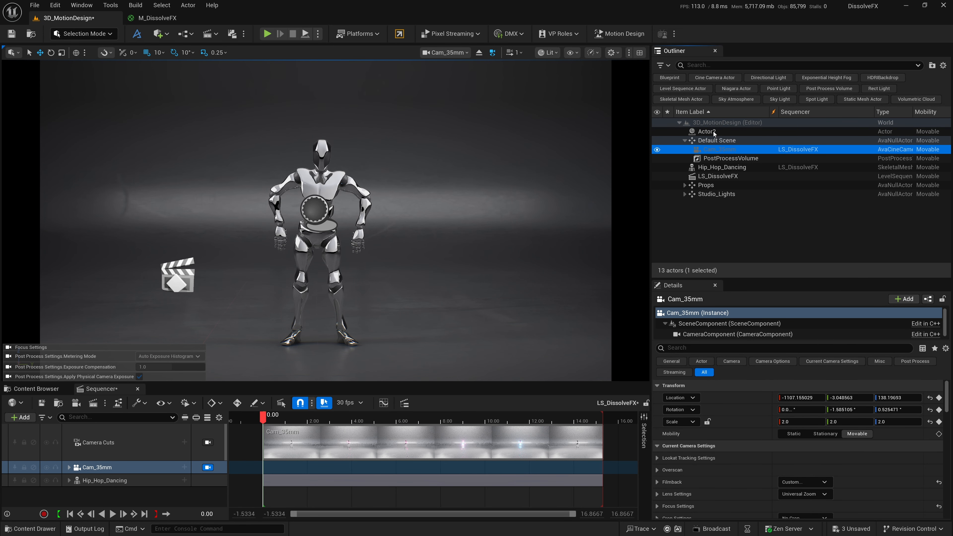
{"action": "left_click_drag", "start_coordinate": [714, 133], "coordinate": [712, 132]}
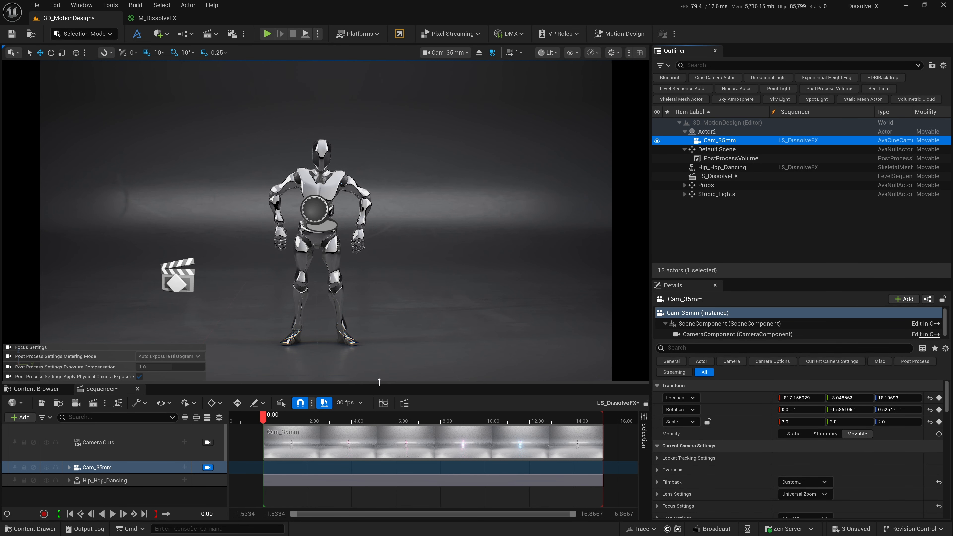
Step: Add the new empty Actor to the LS_DissolveFX sequence, reset its Location to 0, 0, 0 and test a 39° Z rotation
{"action": "left_click_drag", "start_coordinate": [379, 382], "coordinate": [379, 281]}
{"action": "left_click", "coordinate": [698, 132]}
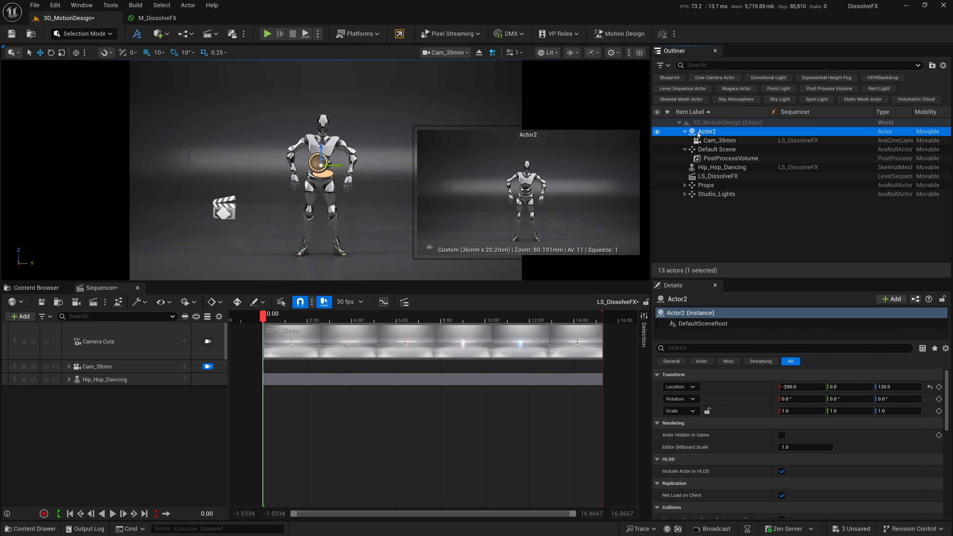
{"action": "left_click_drag", "start_coordinate": [113, 439], "coordinate": [114, 423]}
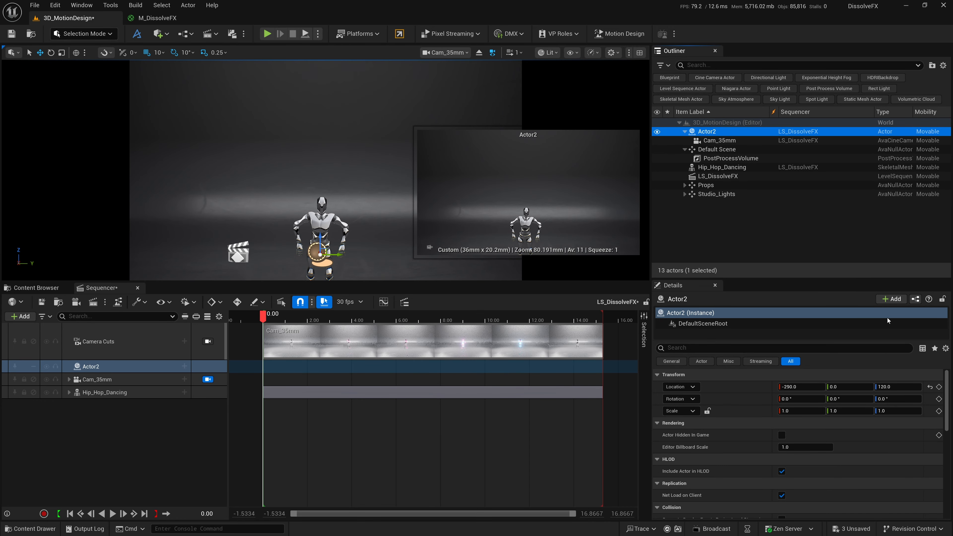
{"action": "left_click", "coordinate": [930, 386]}
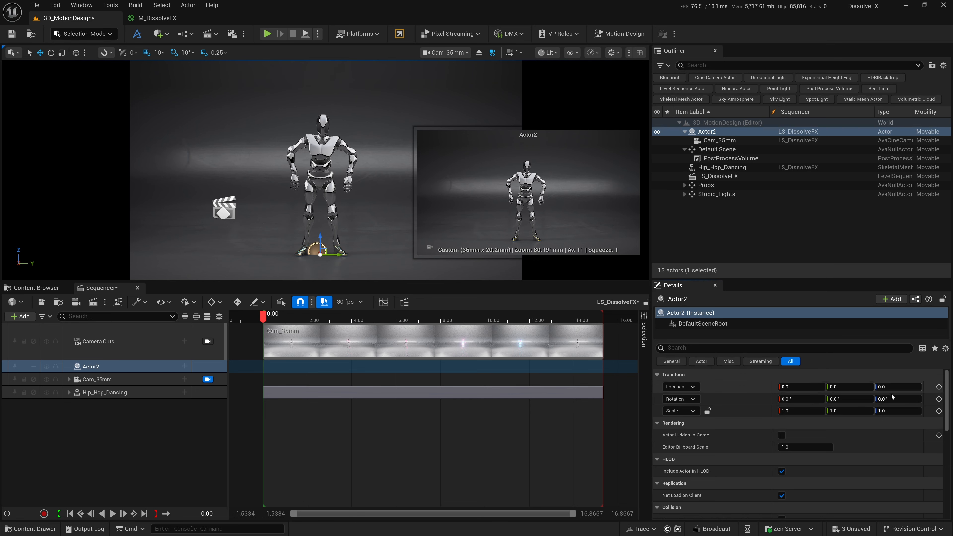
{"action": "left_click_drag", "start_coordinate": [887, 399], "coordinate": [902, 399]}
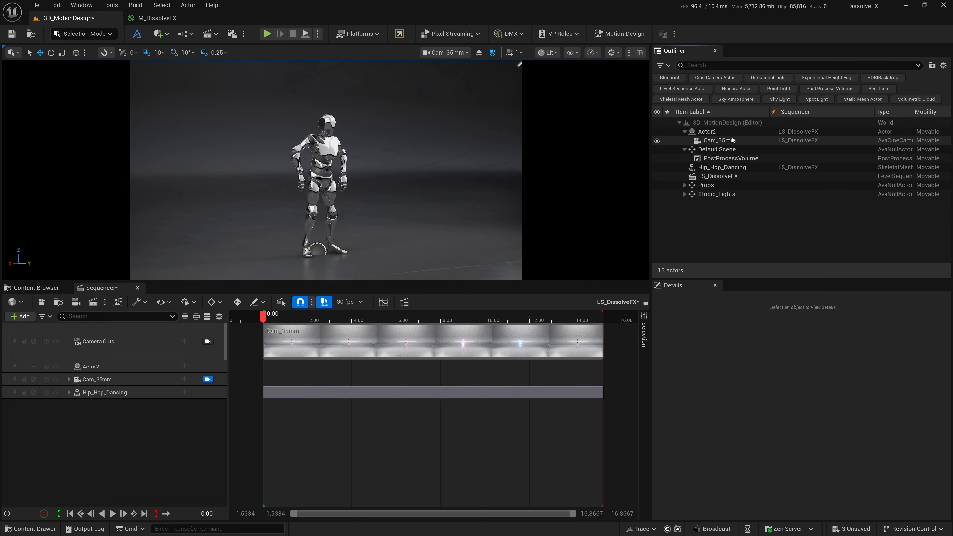
Step: Give Actor2 a Transform track in the sequence, set its Yaw to 47 and key it at 0.00
{"action": "left_click", "coordinate": [713, 132]}
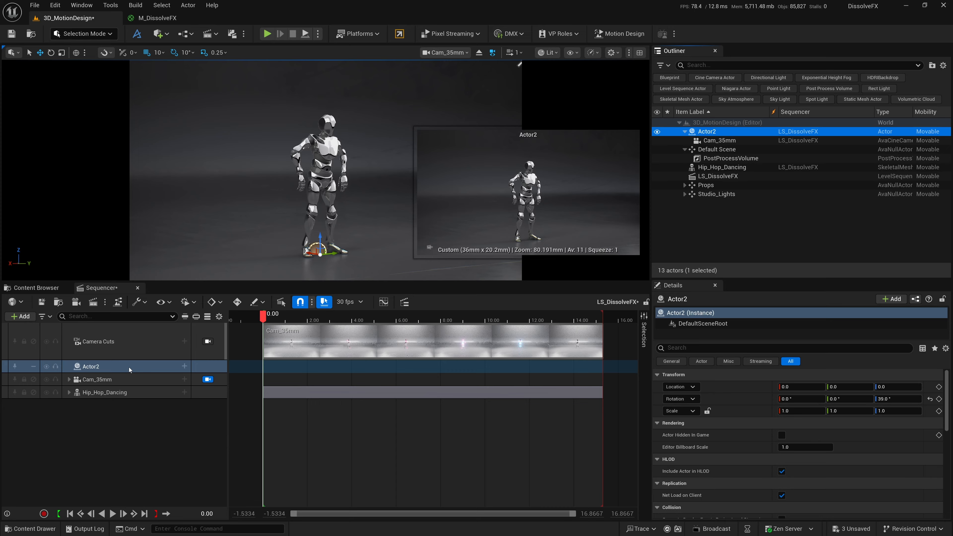
{"action": "left_click", "coordinate": [184, 366]}
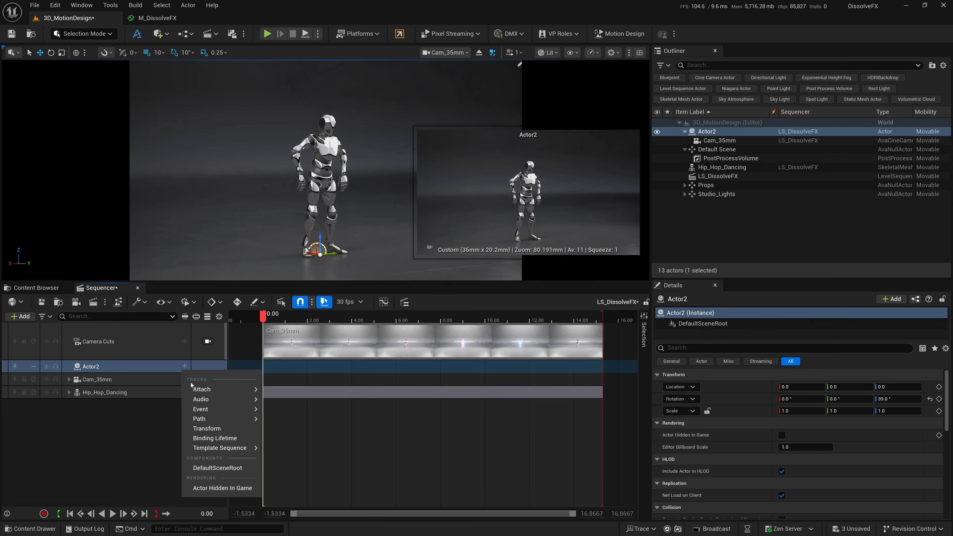
{"action": "left_click", "coordinate": [207, 428]}
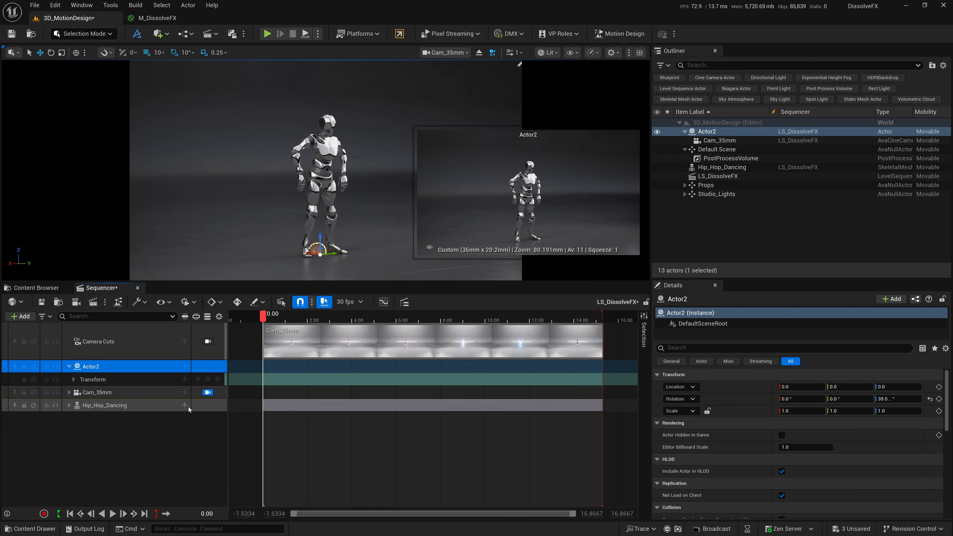
{"action": "left_click", "coordinate": [78, 404]}
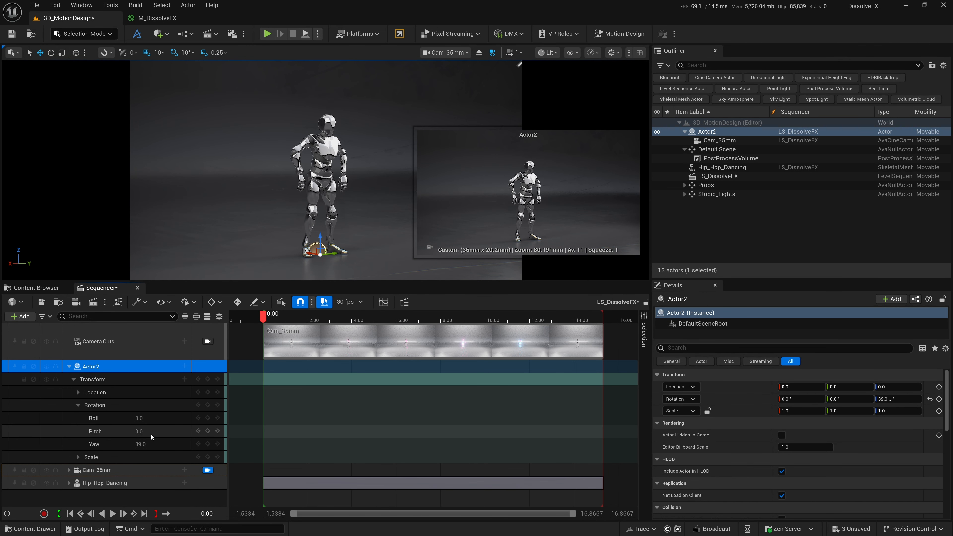
{"action": "mouse_move", "coordinate": [139, 444]}
{"action": "left_mouse_down"}
{"action": "mouse_move", "coordinate": [154, 444]}
{"action": "mouse_move", "coordinate": [120, 443]}
{"action": "mouse_move", "coordinate": [162, 443]}
{"action": "mouse_move", "coordinate": [148, 444]}
{"action": "left_mouse_up"}
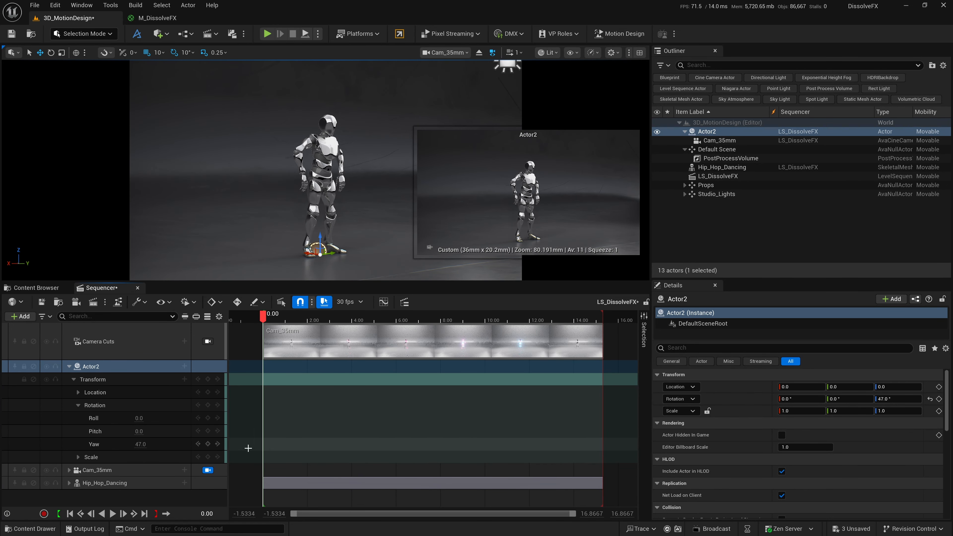
{"action": "left_click", "coordinate": [208, 444]}
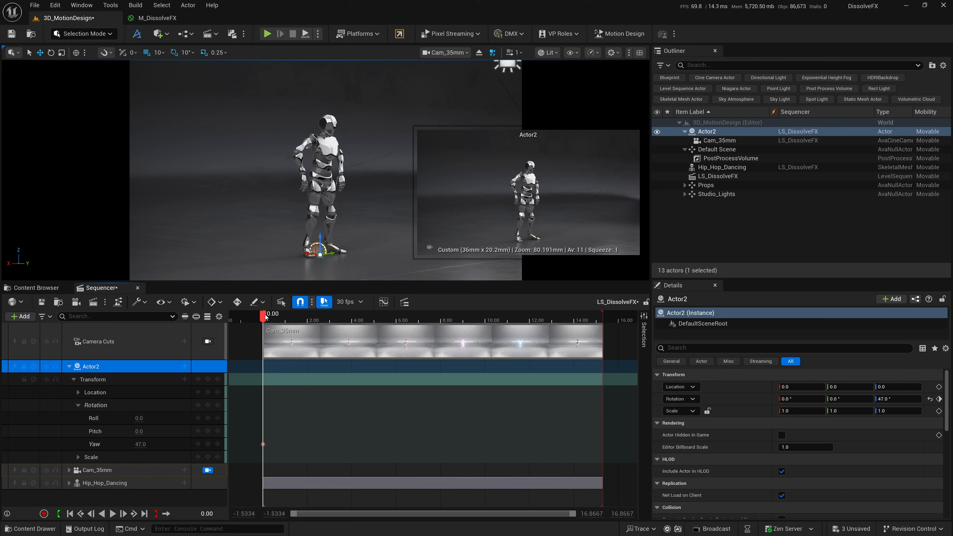
Step: Key Actor2's Yaw to -49 at 7.40 and paste a copy of the first Yaw key at the sequence end
{"action": "left_click_drag", "start_coordinate": [265, 318], "coordinate": [427, 344]}
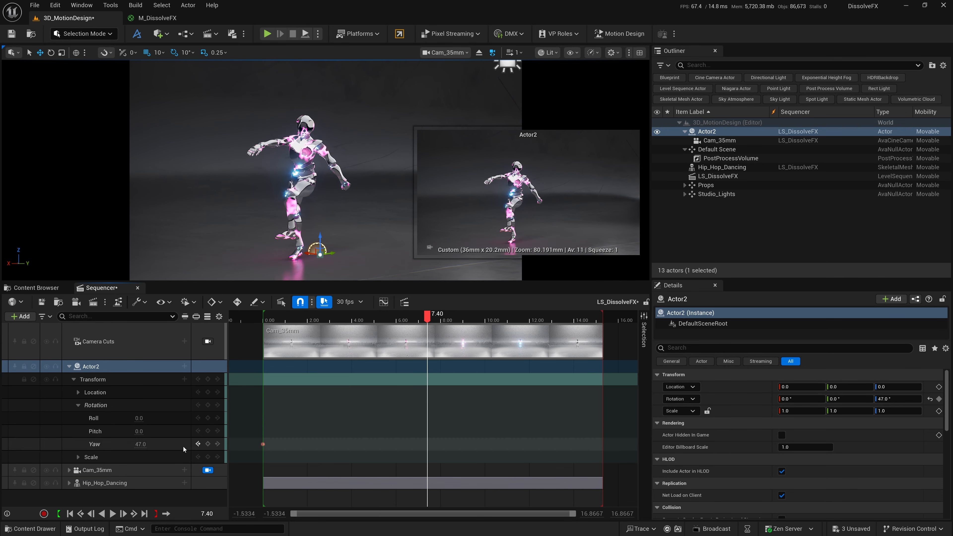
{"action": "left_click_drag", "start_coordinate": [138, 444], "coordinate": [92, 444]}
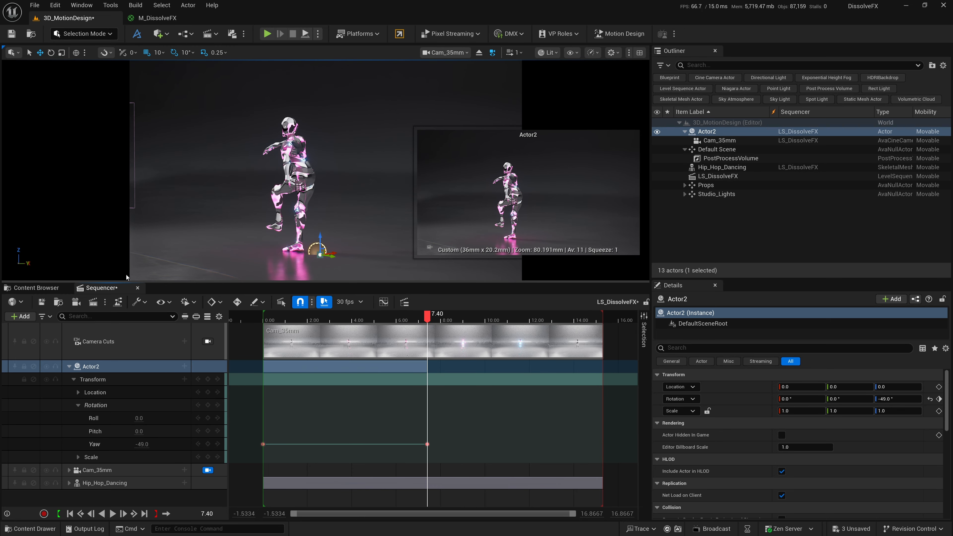
{"action": "left_click", "coordinate": [263, 444]}
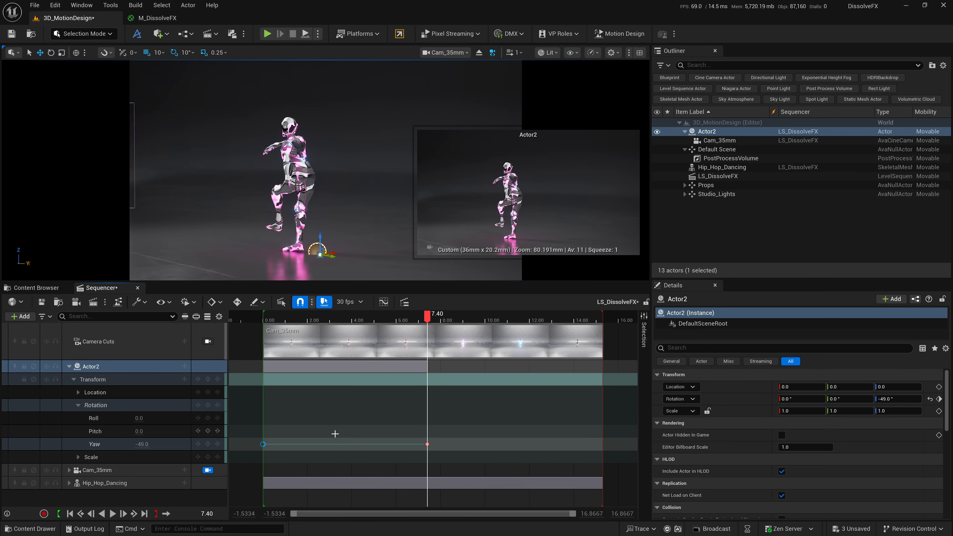
{"action": "left_click_drag", "start_coordinate": [430, 317], "coordinate": [252, 338]}
{"action": "key", "text": "ctrl+v"}
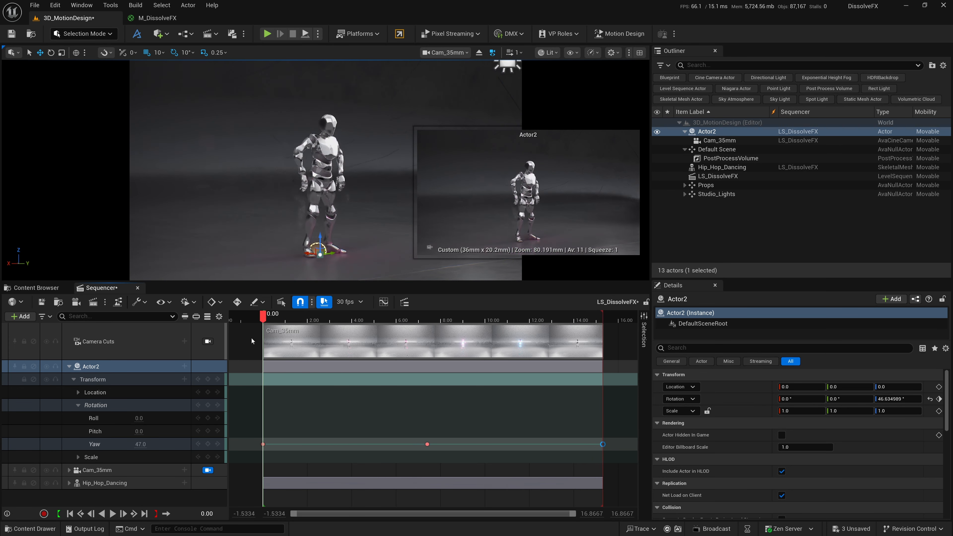
Step: Play back the orbiting camera move, and set the PostProcessVolume's Bloom Intensity to 1.0
{"action": "left_click", "coordinate": [719, 215]}
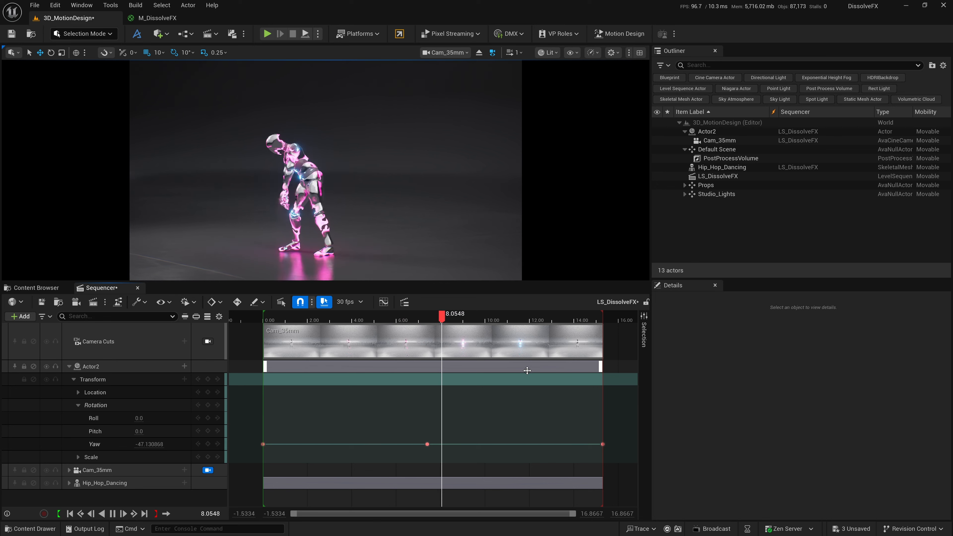
{"action": "left_click", "coordinate": [730, 158]}
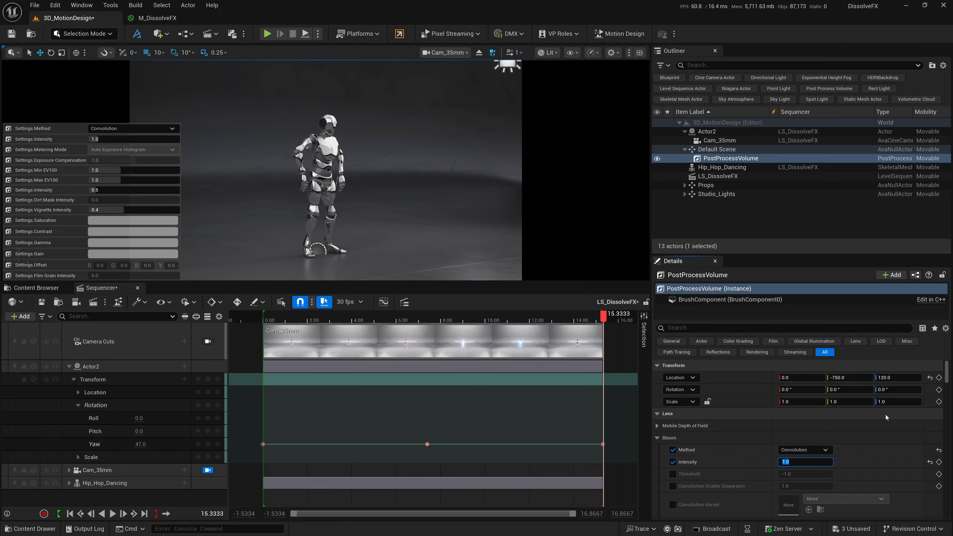
{"action": "left_click", "coordinate": [789, 223]}
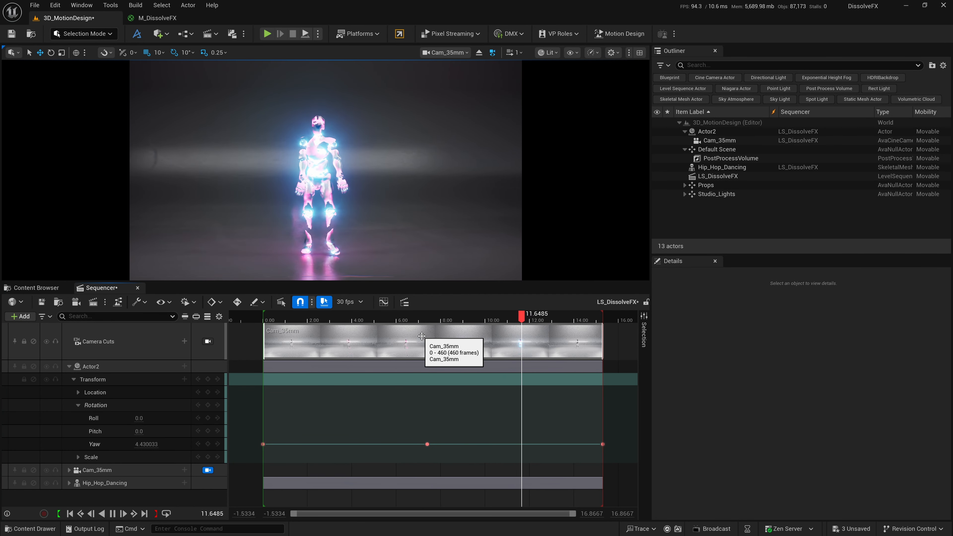
Step: Return to 0.00 and raise Cam_35mm's Current Focal Length to about 107.75 for a tighter shot
{"action": "left_click_drag", "start_coordinate": [360, 316], "coordinate": [255, 339]}
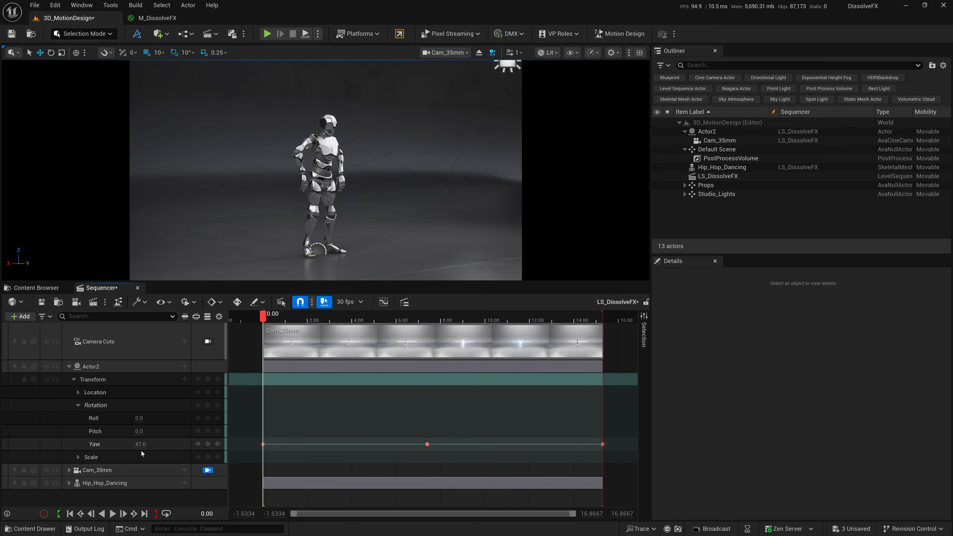
{"action": "left_click", "coordinate": [73, 379]}
{"action": "left_click", "coordinate": [69, 392]}
{"action": "left_click", "coordinate": [74, 405]}
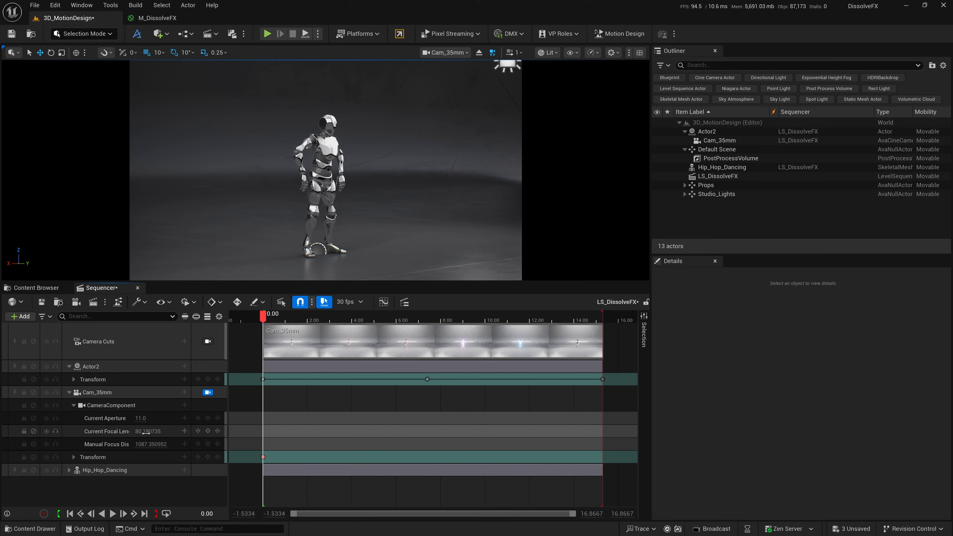
{"action": "left_click_drag", "start_coordinate": [146, 432], "coordinate": [176, 433]}
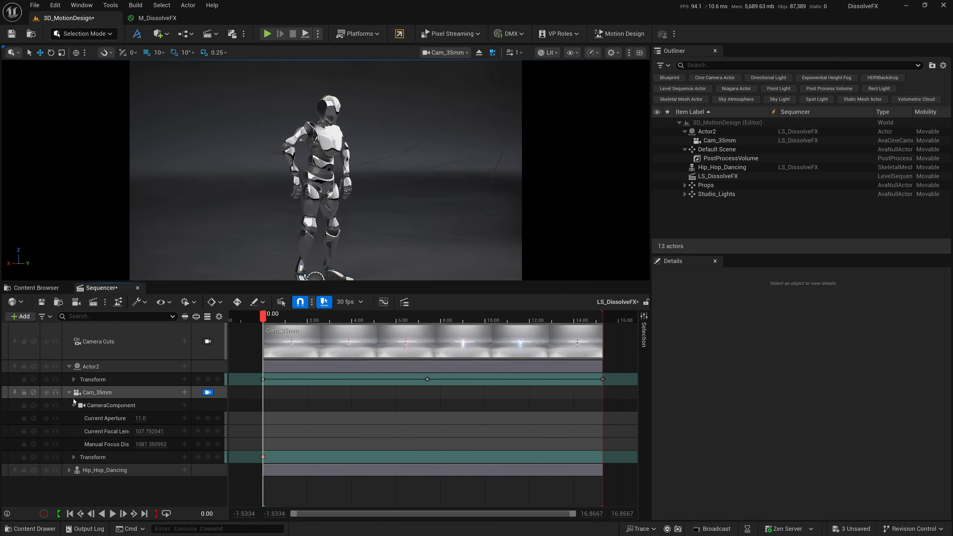
Step: Set Cam_35mm's Location Z to 124 at 0.00, then collapse the camera and Actor2 tracks
{"action": "left_click", "coordinate": [73, 457]}
{"action": "scroll", "coordinate": [106, 456], "scroll_direction": "down", "scroll_amount": 1}
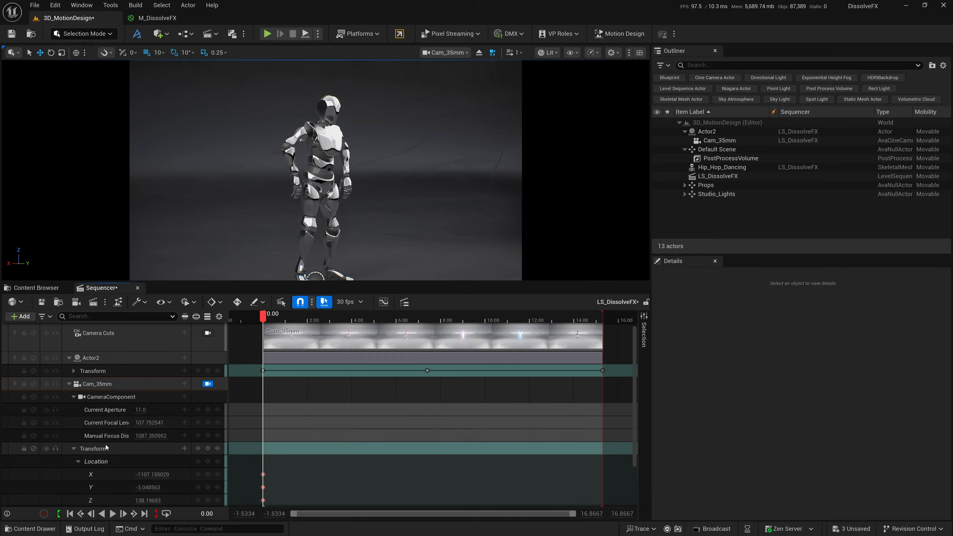
{"action": "scroll", "coordinate": [106, 447], "scroll_direction": "down", "scroll_amount": 4}
{"action": "left_click", "coordinate": [141, 461]}
{"action": "type", "text": "141"}
{"action": "key", "text": "Return"}
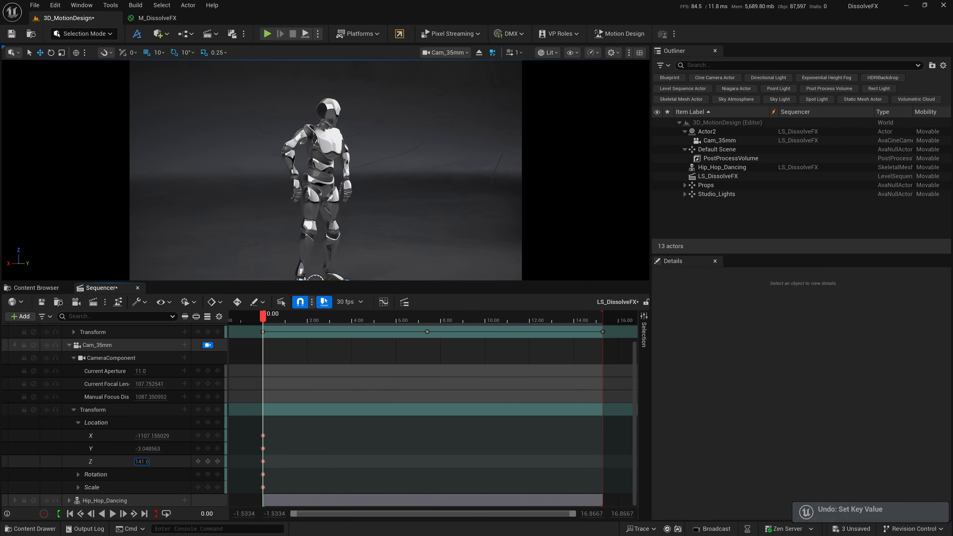
{"action": "type", "text": "124"}
{"action": "key", "text": "Return"}
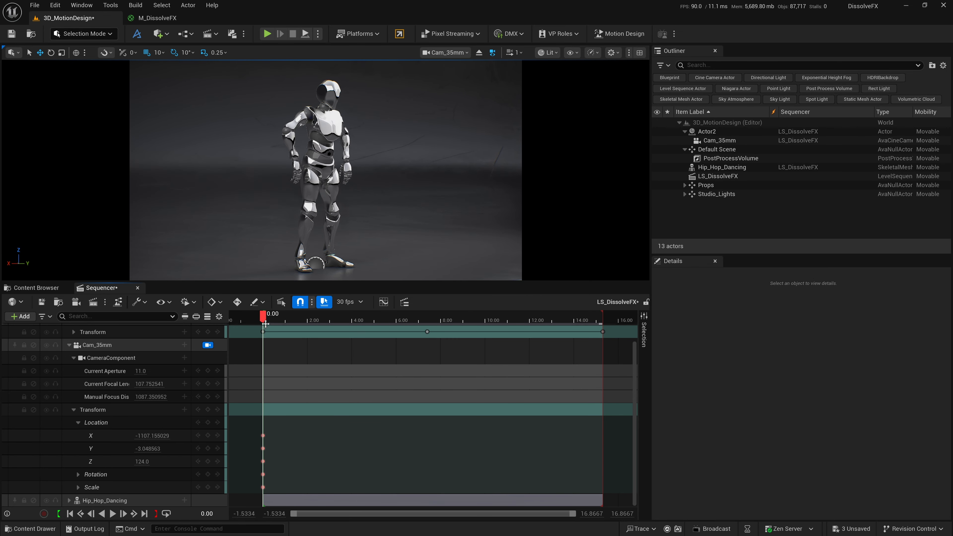
{"action": "left_click", "coordinate": [69, 345]}
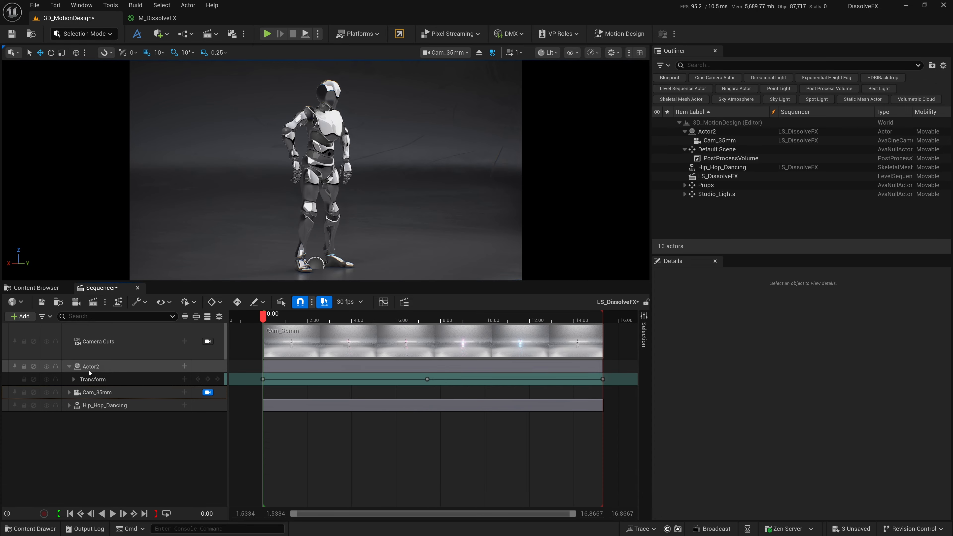
{"action": "left_click", "coordinate": [69, 366]}
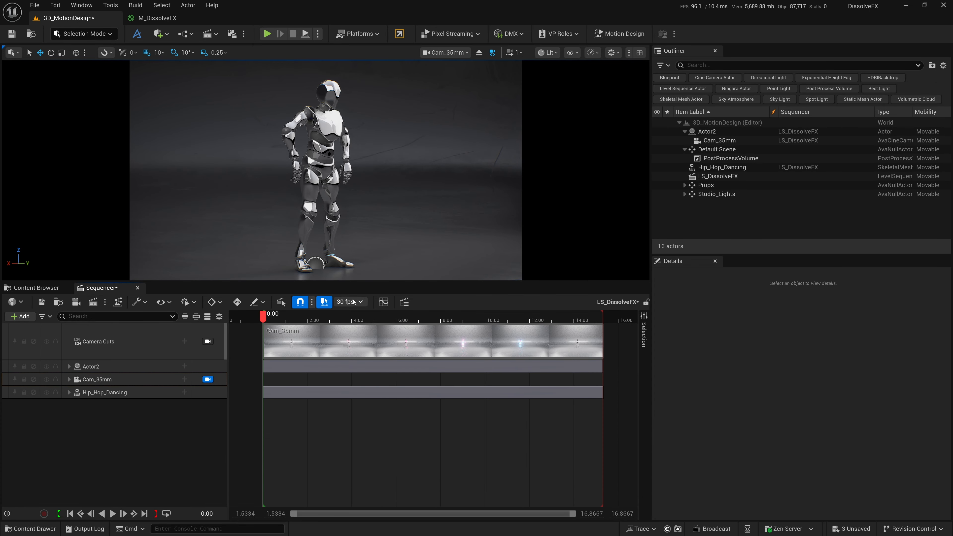
Step: Enlarge the viewport and scrub the sequence from 0.00 past 11.00 to review the dissolve with the camera orbit
{"action": "left_click_drag", "start_coordinate": [400, 282], "coordinate": [394, 329]}
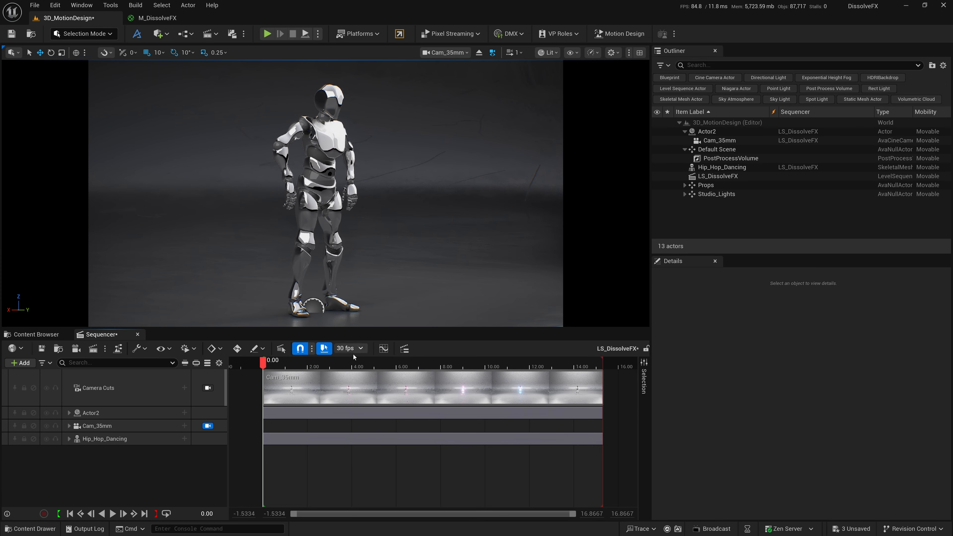
{"action": "left_click_drag", "start_coordinate": [263, 372], "coordinate": [437, 373]}
{"action": "left_click_drag", "start_coordinate": [472, 372], "coordinate": [507, 373]}
{"action": "left_click_drag", "start_coordinate": [697, 255], "coordinate": [697, 288]}
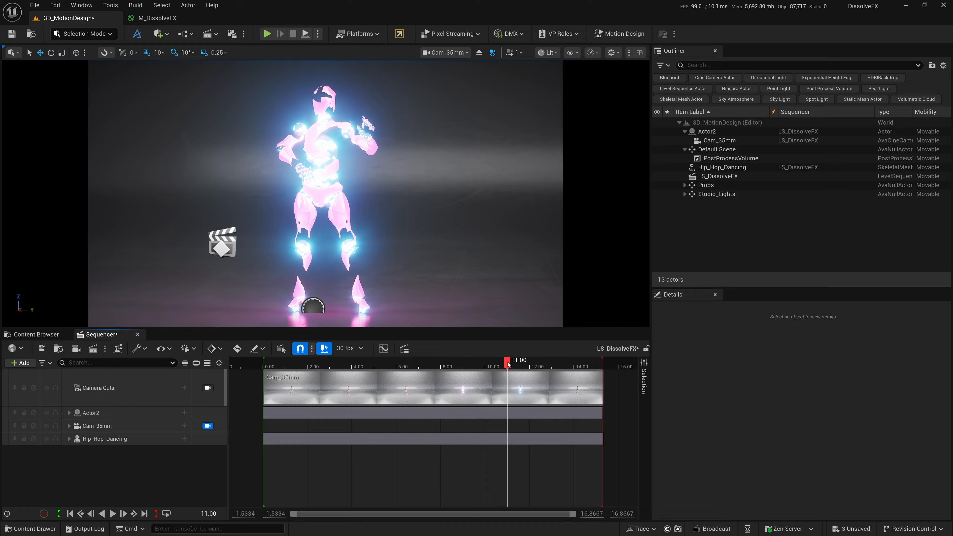
{"action": "left_click_drag", "start_coordinate": [508, 363], "coordinate": [564, 367]}
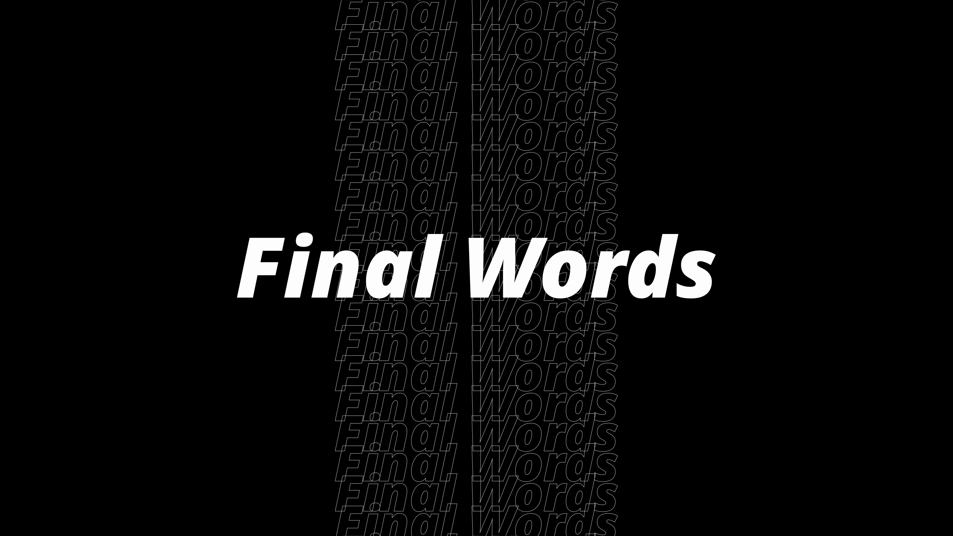